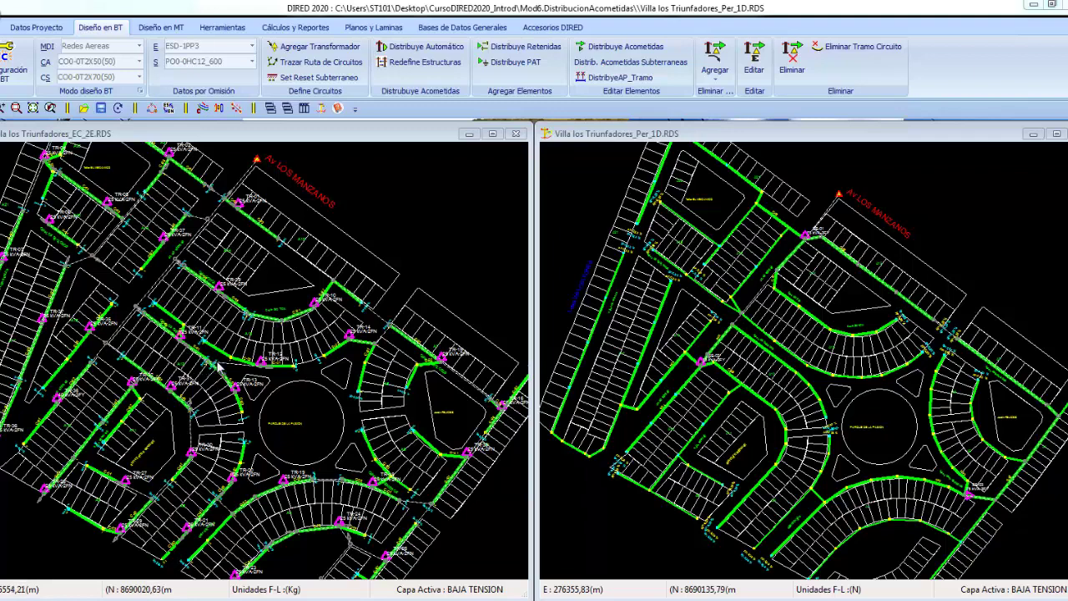
Toggle both drawings between medium- and low-voltage networks to compare them.
{"action": "left_click", "coordinate": [459, 592]}
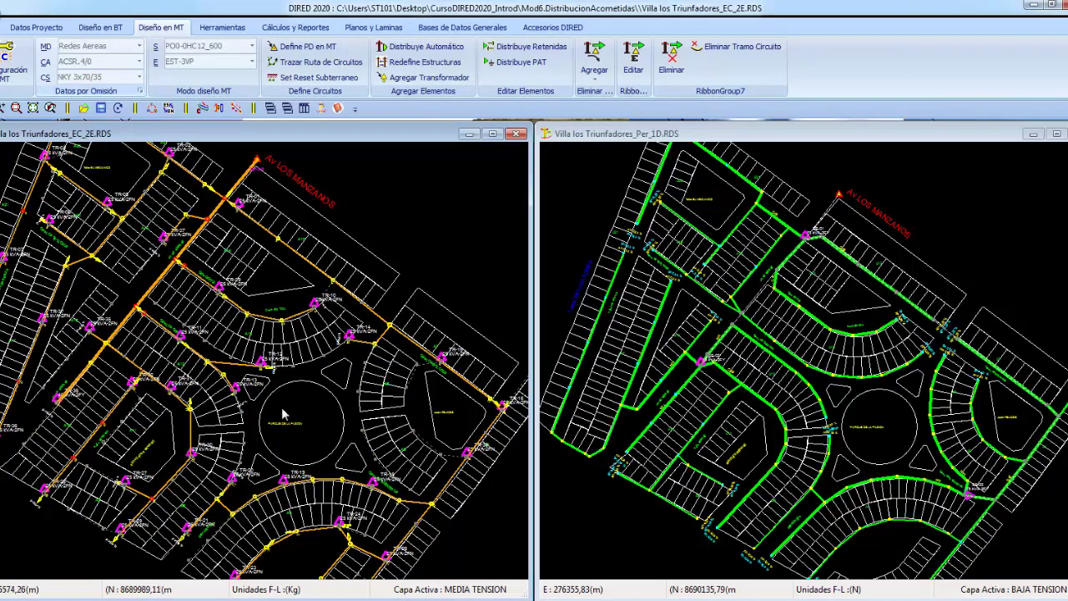
{"action": "left_click", "coordinate": [433, 598]}
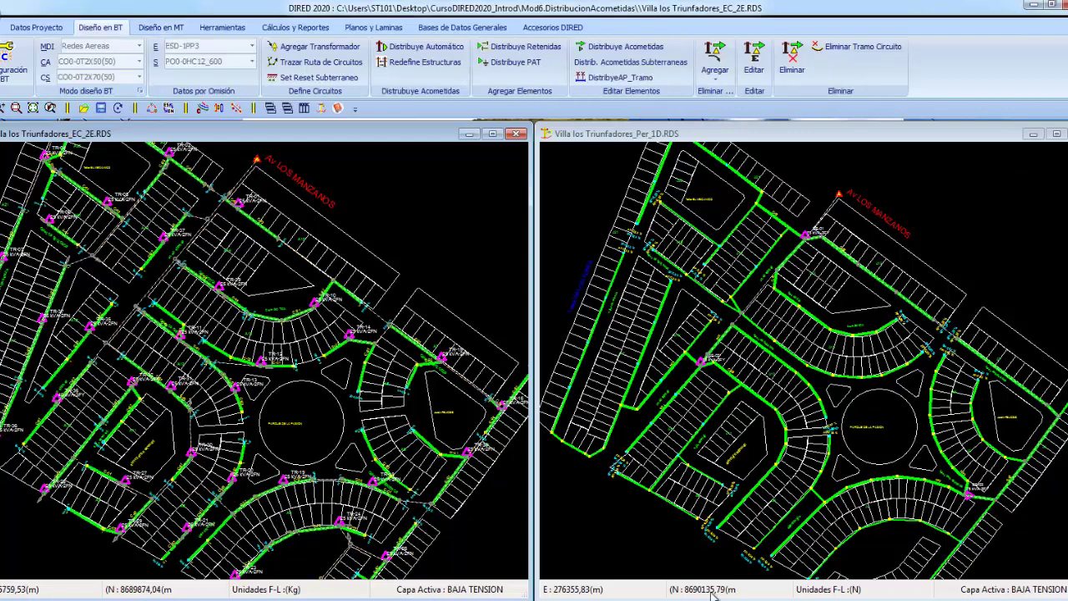
{"action": "left_click", "coordinate": [1005, 592]}
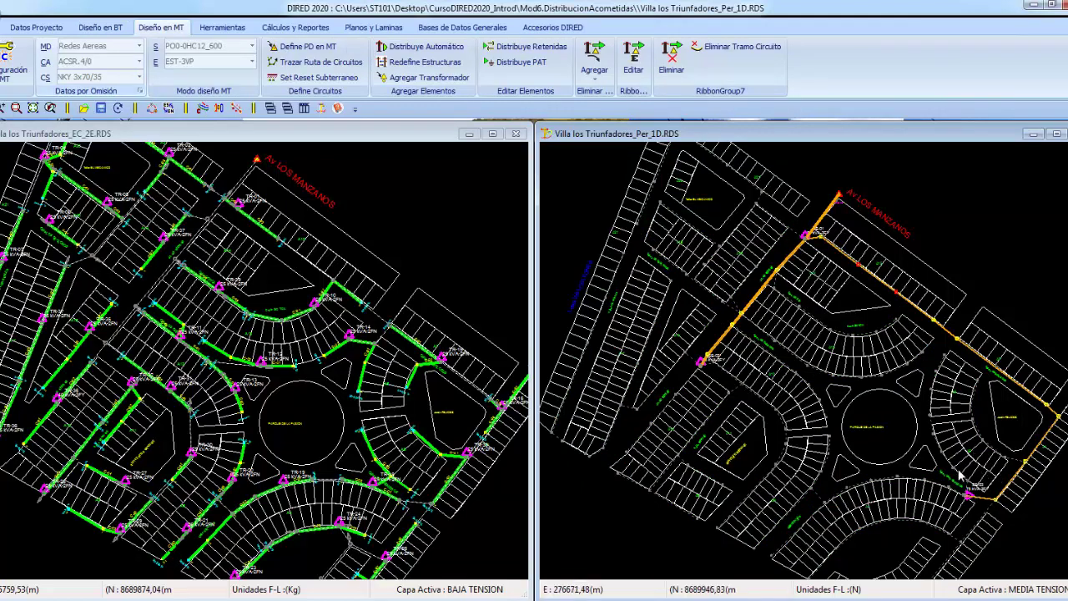
{"action": "left_click", "coordinate": [1019, 591]}
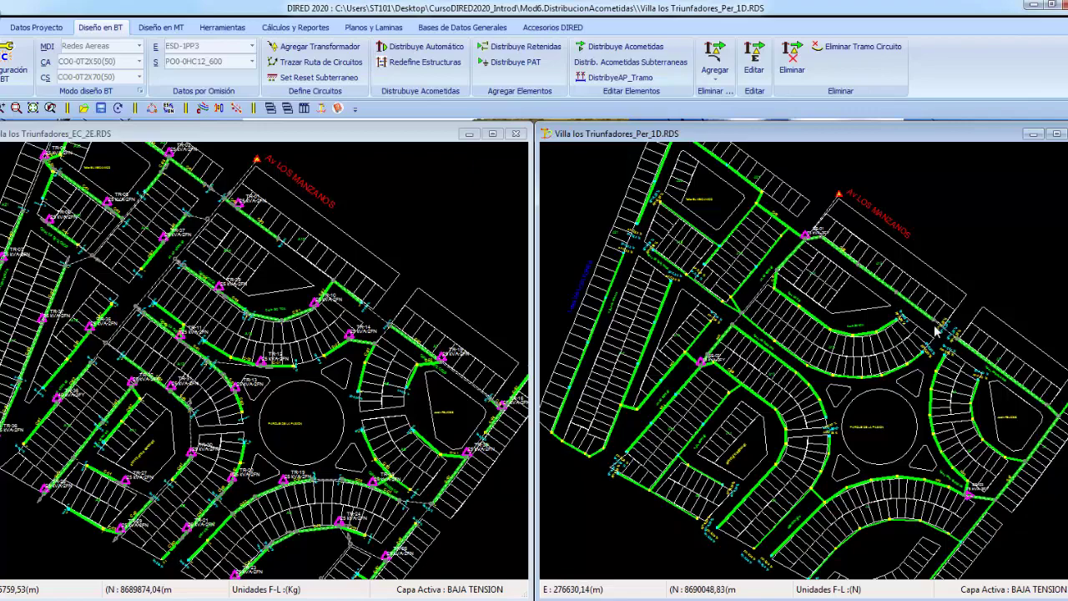
Maximize the Villa los Triunfadores_Per_1D drawing and zoom in.
{"action": "left_click", "coordinate": [1055, 136]}
{"action": "scroll", "coordinate": [524, 426], "scroll_direction": "up", "scroll_amount": 2}
{"action": "scroll", "coordinate": [524, 426], "scroll_direction": "up", "scroll_amount": 2}
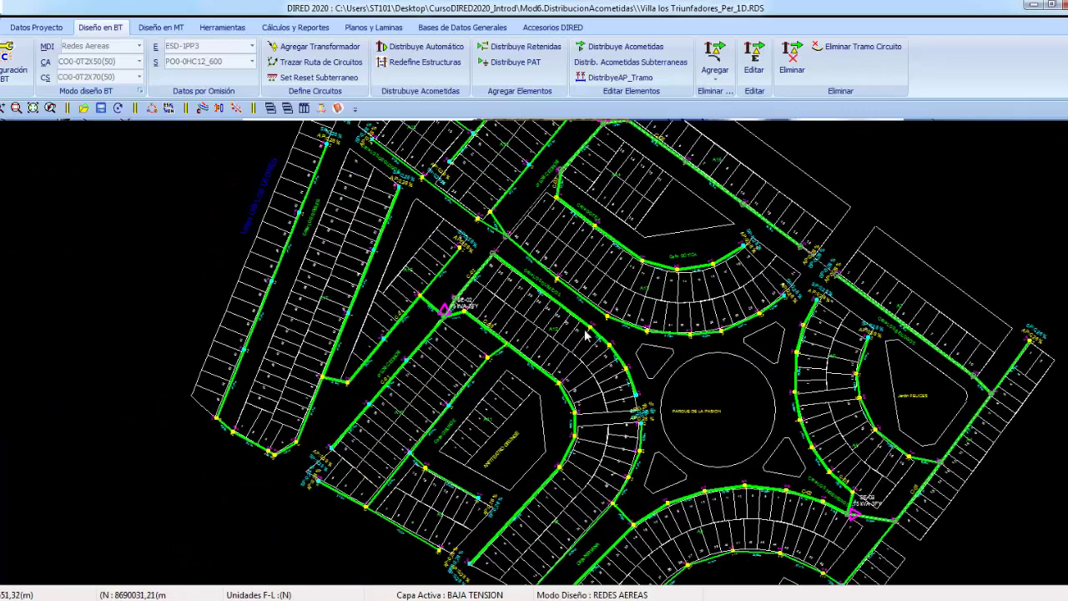
{"action": "scroll", "coordinate": [524, 426], "scroll_direction": "up", "scroll_amount": 2}
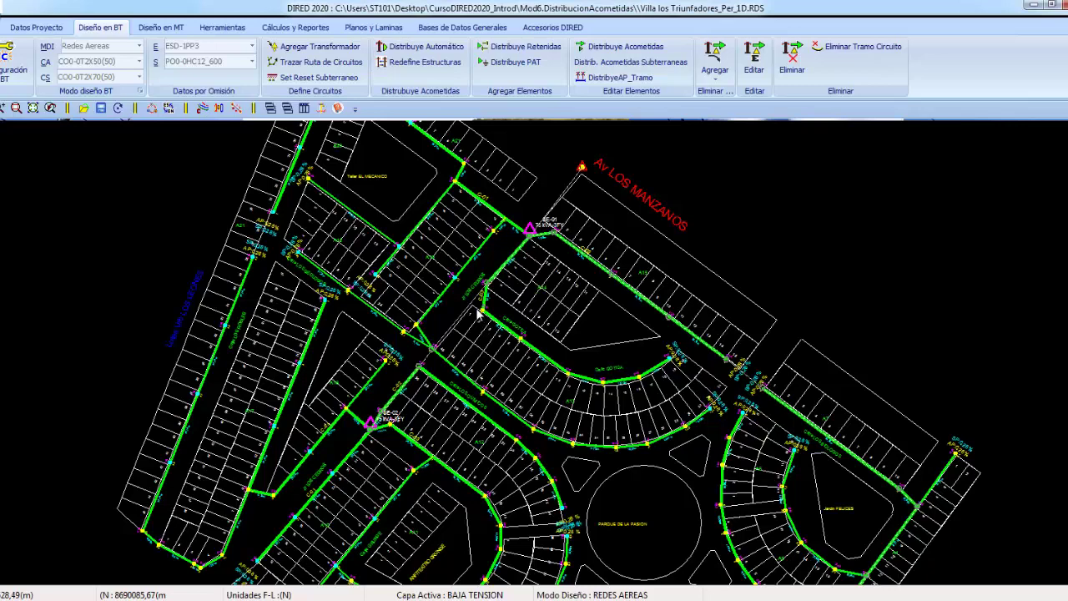
Apply low-voltage defaults, keeping Trifasico 3F1N special loads and Monofasico 1FN public lighting.
{"action": "left_click", "coordinate": [140, 91]}
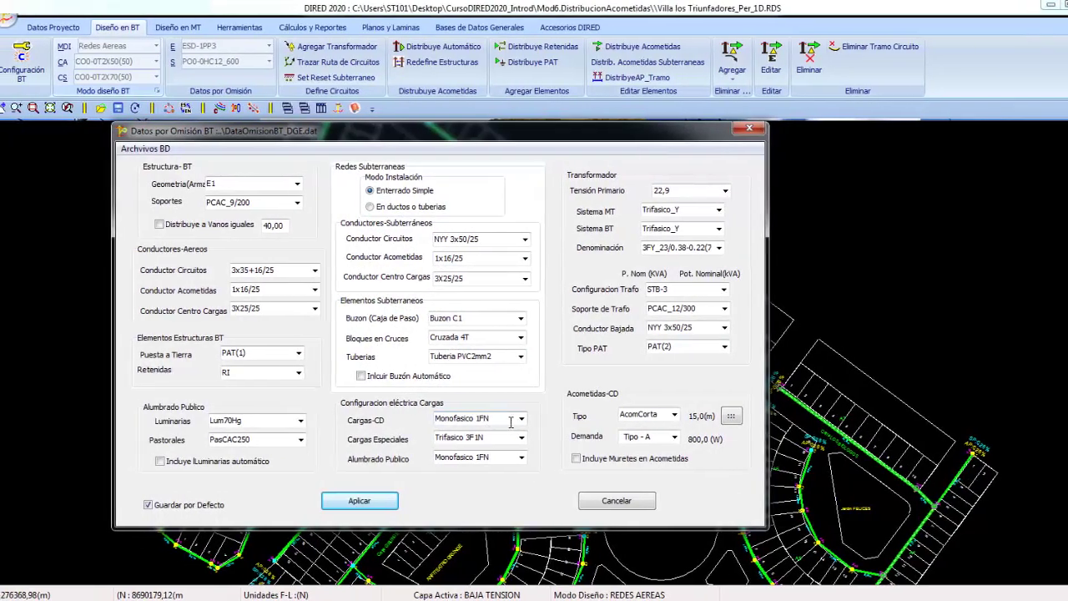
{"action": "left_click", "coordinate": [505, 419]}
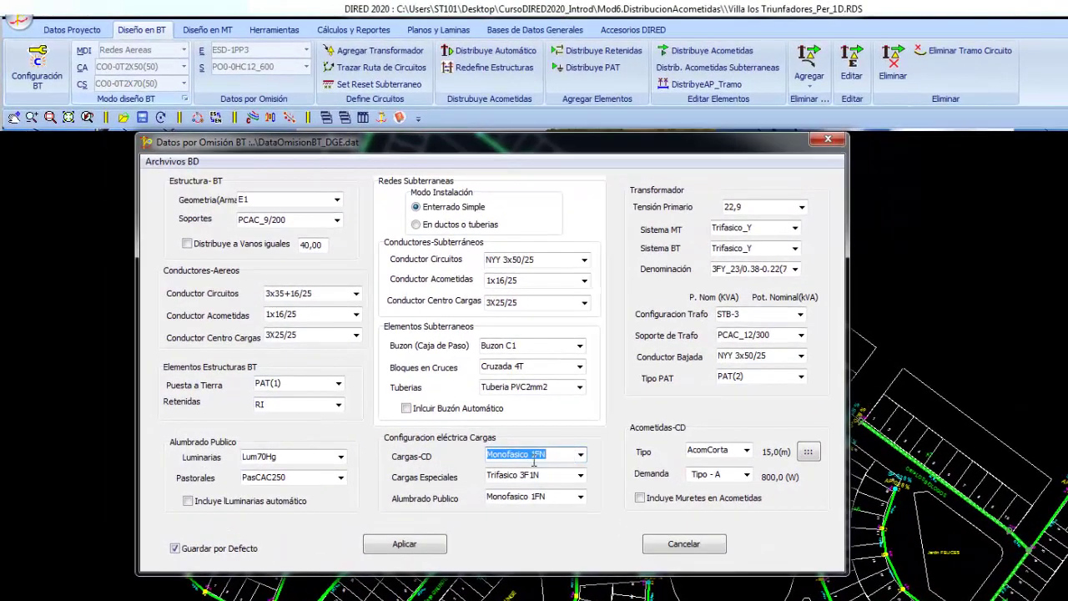
{"action": "left_click", "coordinate": [517, 422]}
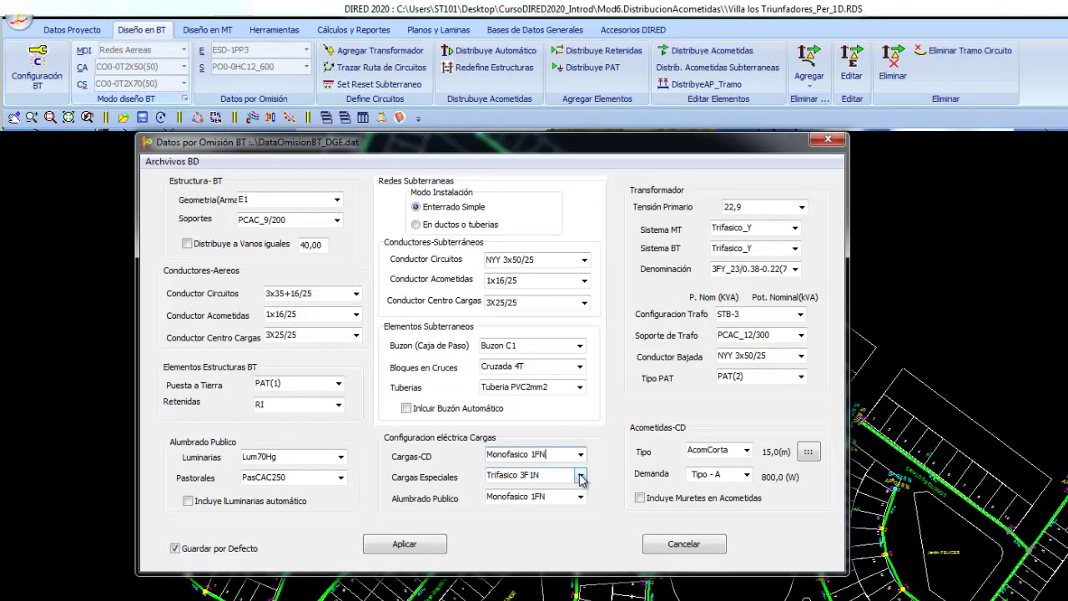
{"action": "left_click", "coordinate": [581, 477]}
{"action": "left_click", "coordinate": [581, 478]}
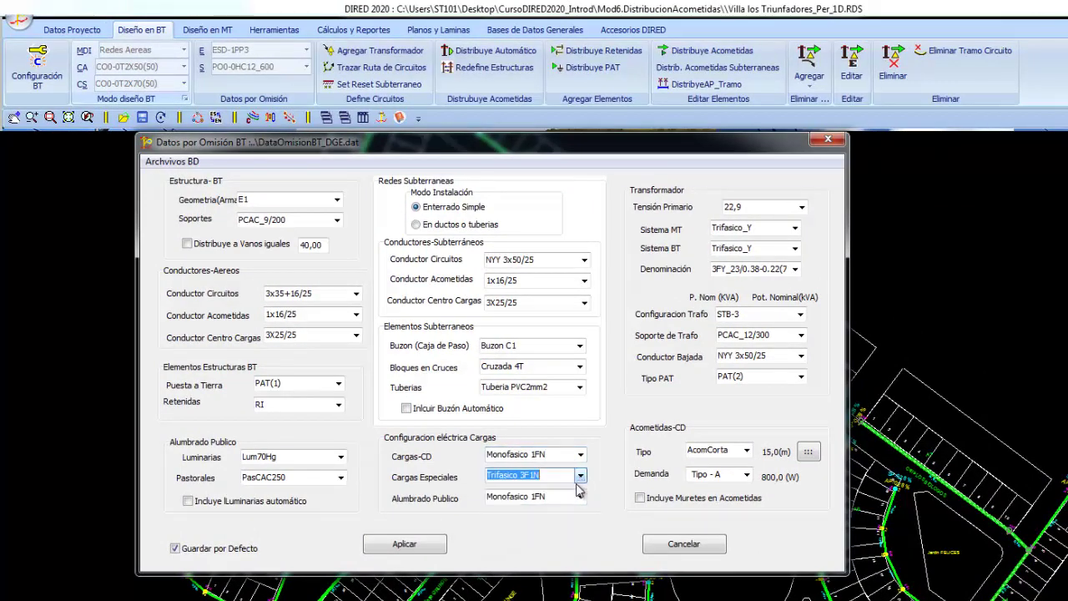
{"action": "left_click", "coordinate": [580, 499]}
{"action": "left_click", "coordinate": [558, 509]}
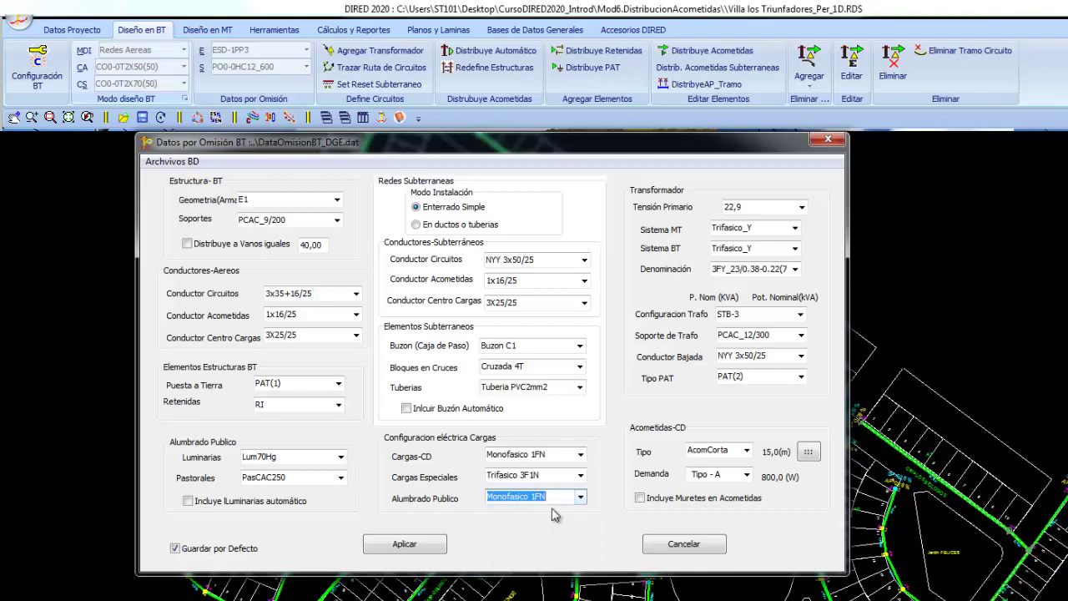
{"action": "key", "text": "Return"}
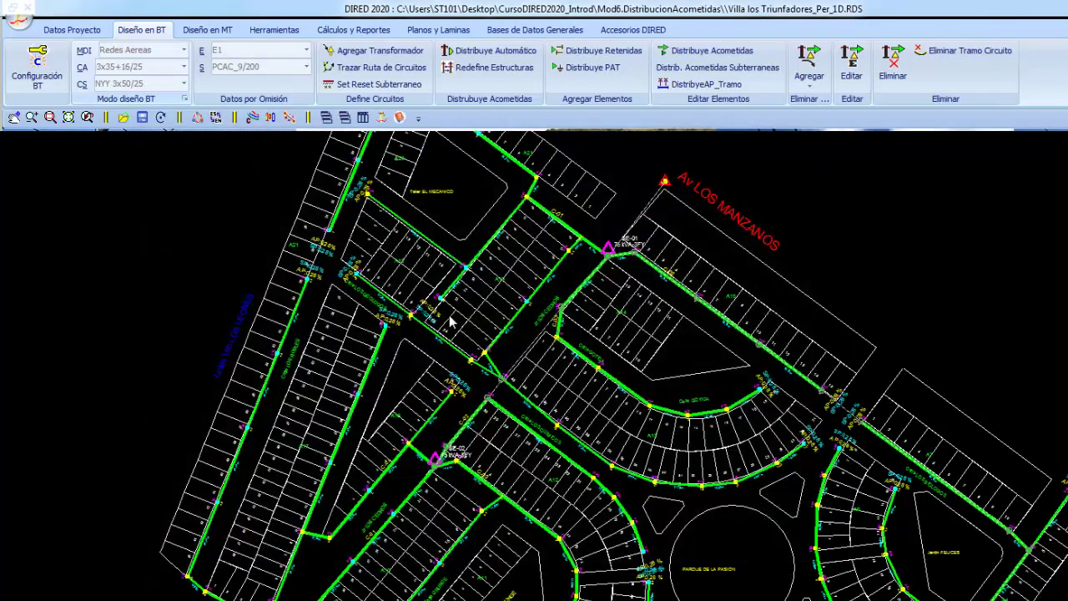
View the CUADRO DEMANDAS demand table in Configuración BT, closing without changes.
{"action": "left_click", "coordinate": [50, 79]}
{"action": "double_click", "coordinate": [281, 257]}
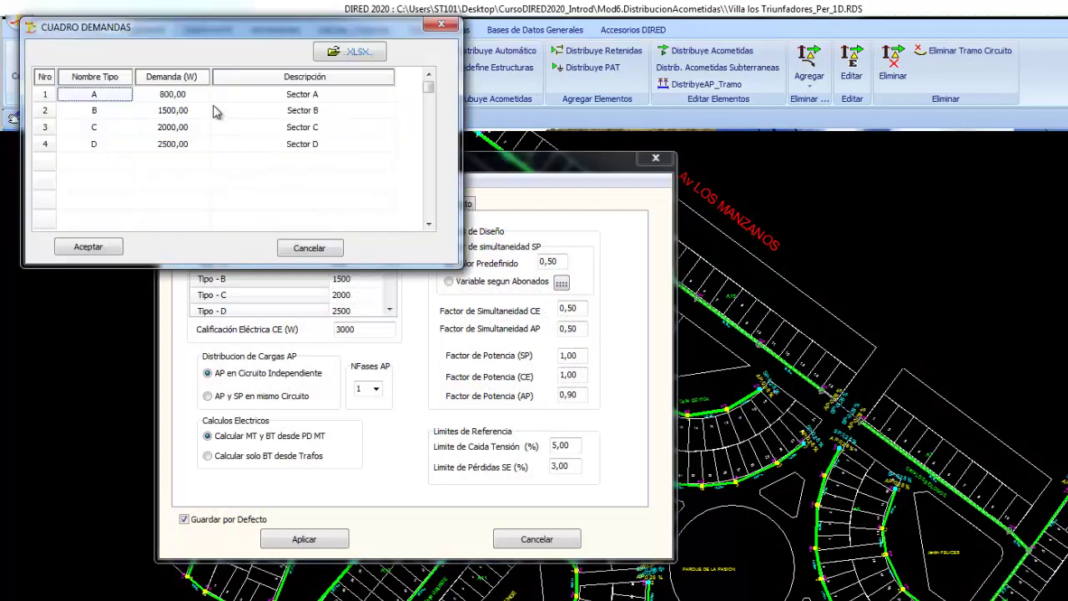
{"action": "left_click", "coordinate": [324, 249]}
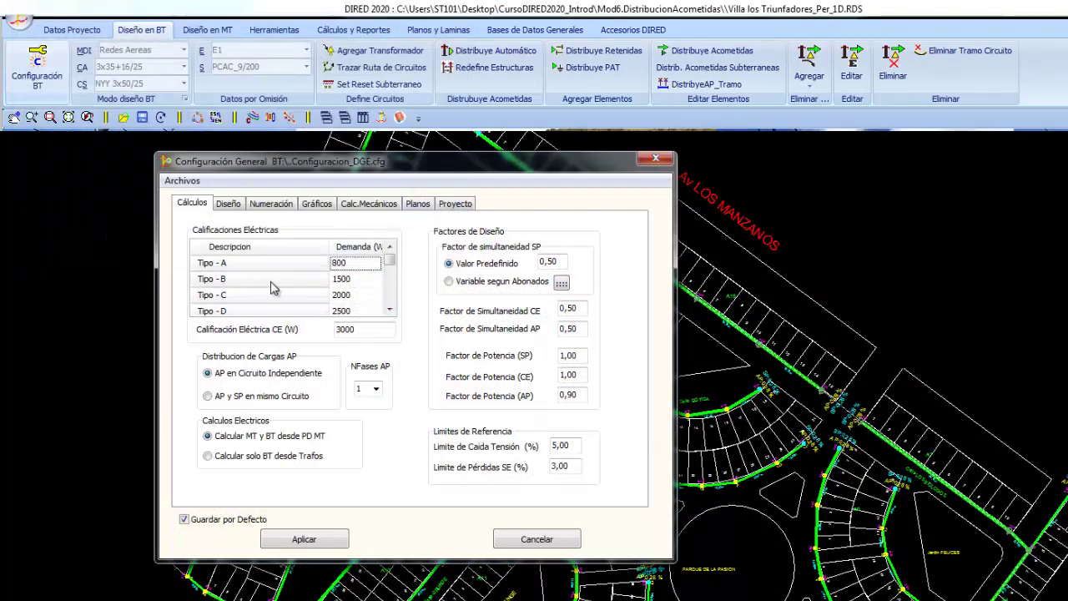
{"action": "left_click", "coordinate": [352, 281]}
{"action": "left_click", "coordinate": [505, 537]}
Set the default service-connection demand to Tipo - A and apply.
{"action": "left_click", "coordinate": [215, 117]}
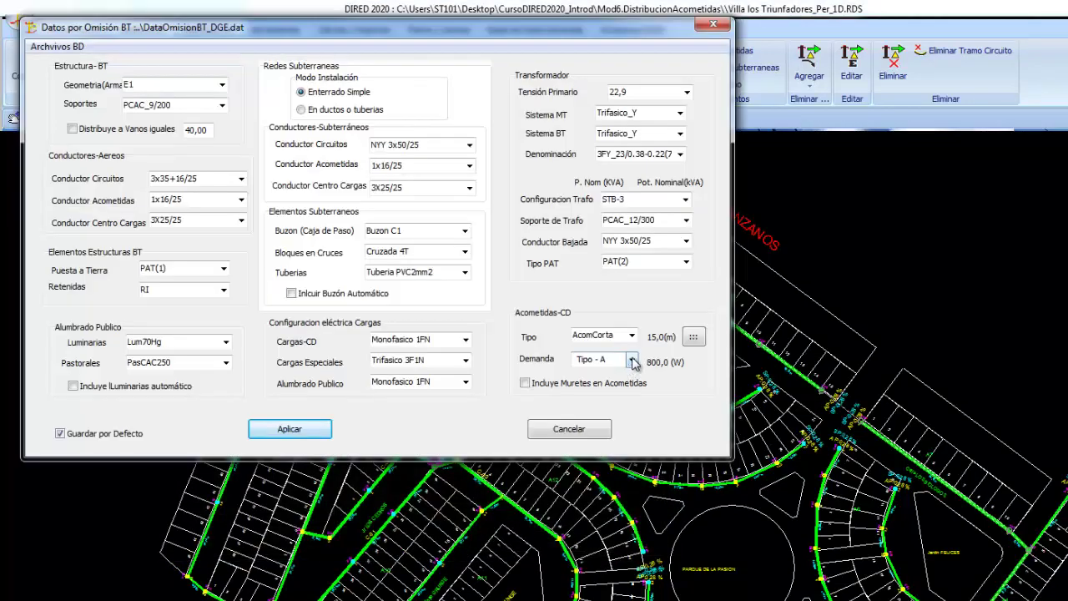
{"action": "left_click", "coordinate": [632, 359]}
{"action": "left_click", "coordinate": [617, 376]}
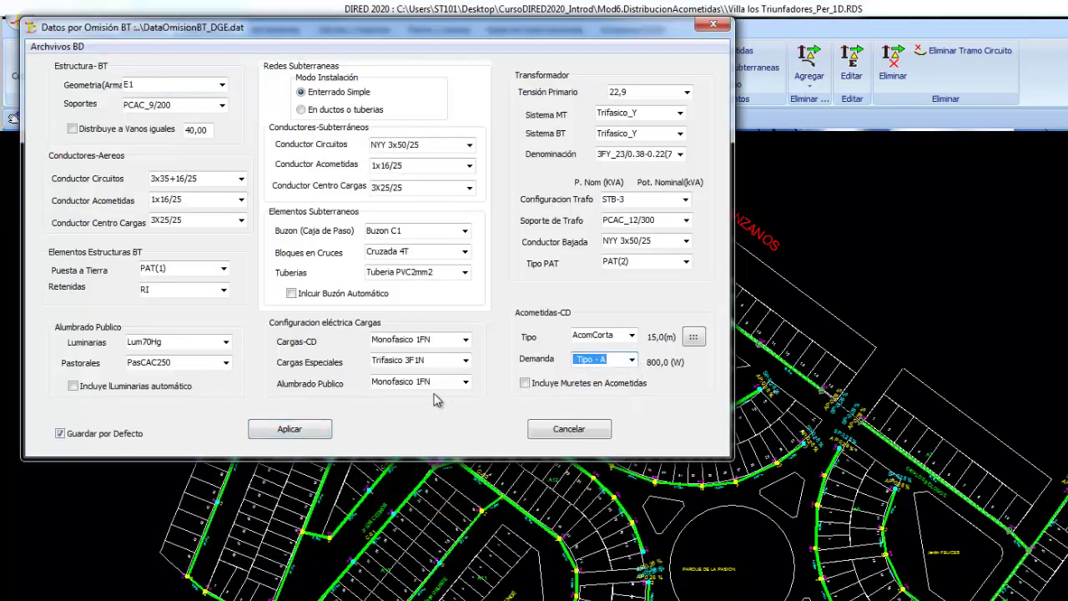
{"action": "left_click", "coordinate": [289, 428]}
{"action": "scroll", "coordinate": [480, 418], "scroll_direction": "up", "scroll_amount": 1}
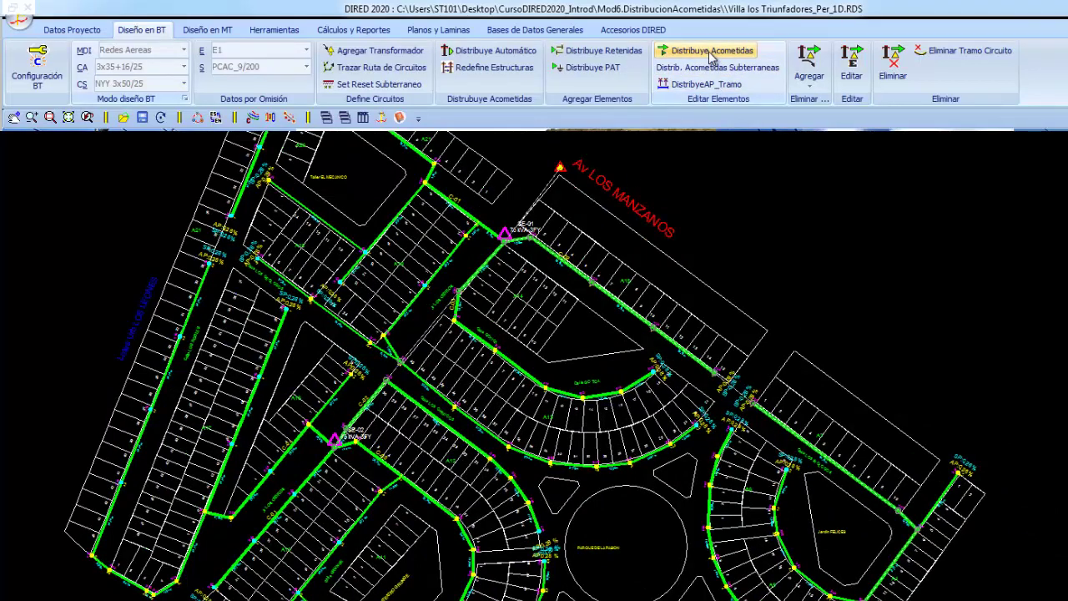
Place a new E1/S structure on the Calle LOS QUIMICOS line near SE-02.
{"action": "scroll", "coordinate": [400, 342], "scroll_direction": "up", "scroll_amount": 1}
{"action": "scroll", "coordinate": [400, 341], "scroll_direction": "up", "scroll_amount": 1}
{"action": "scroll", "coordinate": [401, 342], "scroll_direction": "up", "scroll_amount": 1}
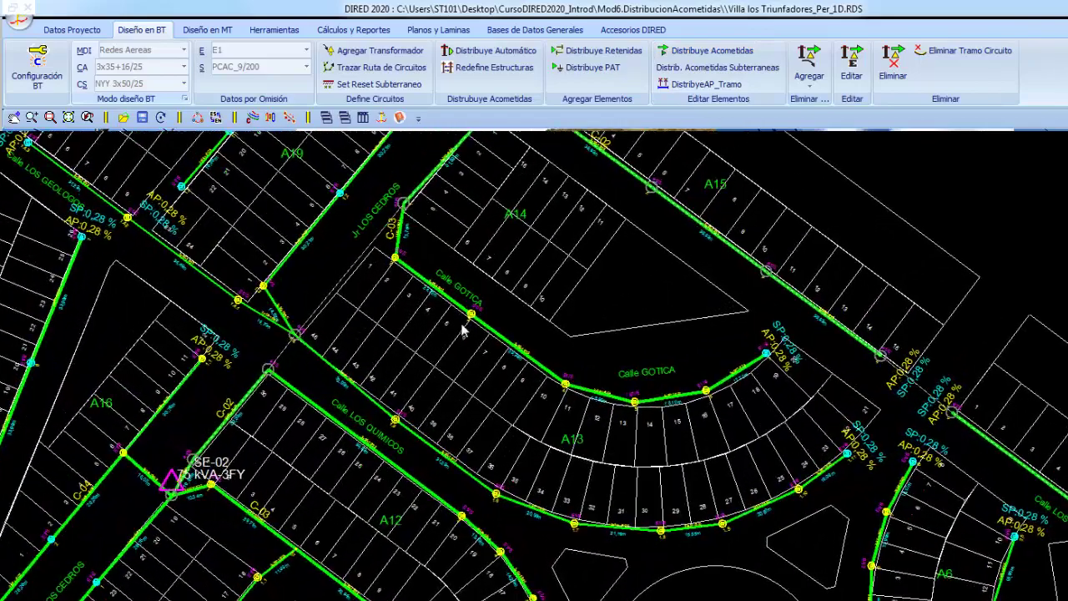
{"action": "scroll", "coordinate": [472, 389], "scroll_direction": "up", "scroll_amount": 1}
{"action": "middle_click_drag", "start_coordinate": [472, 389], "coordinate": [472, 415]}
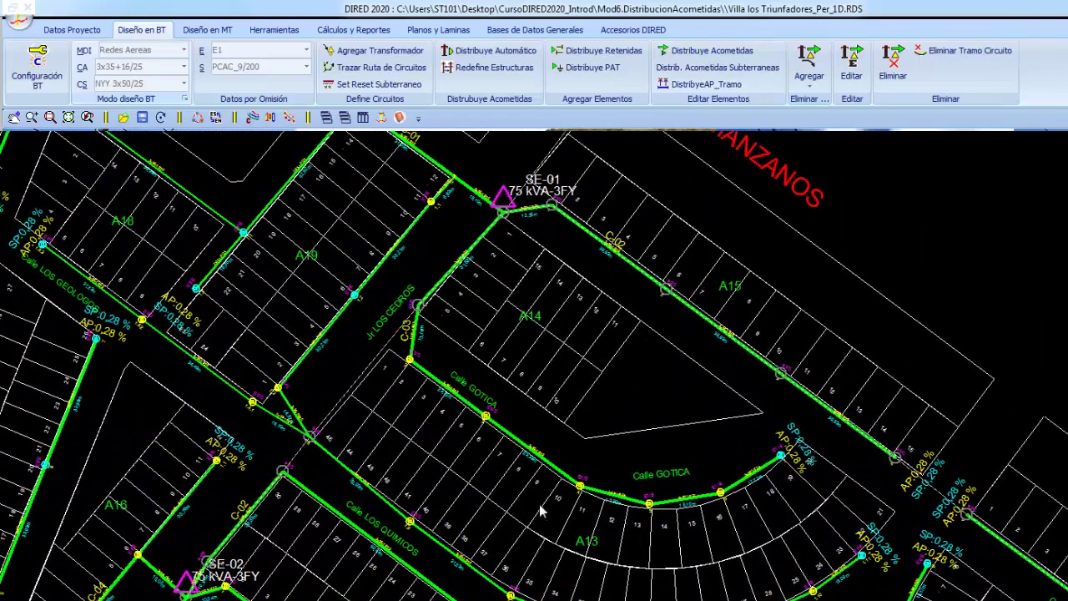
{"action": "middle_click_drag", "start_coordinate": [409, 455], "coordinate": [499, 447]}
{"action": "scroll", "coordinate": [554, 461], "scroll_direction": "up", "scroll_amount": 1}
{"action": "scroll", "coordinate": [553, 461], "scroll_direction": "up", "scroll_amount": 1}
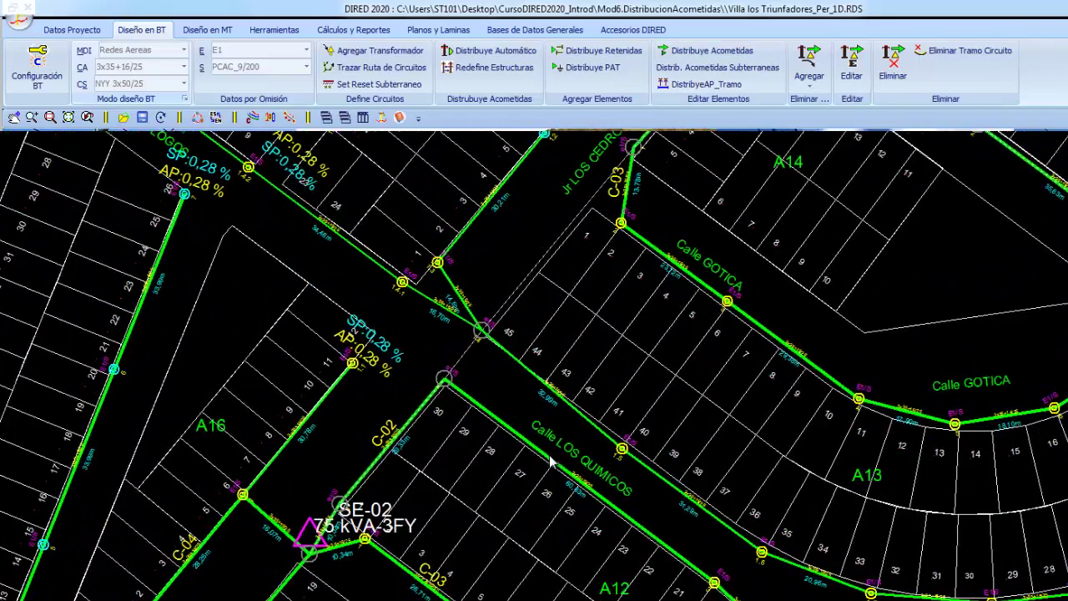
{"action": "scroll", "coordinate": [547, 450], "scroll_direction": "up", "scroll_amount": 1}
{"action": "scroll", "coordinate": [529, 418], "scroll_direction": "up", "scroll_amount": 1}
{"action": "scroll", "coordinate": [519, 442], "scroll_direction": "up", "scroll_amount": 1}
{"action": "scroll", "coordinate": [506, 407], "scroll_direction": "up", "scroll_amount": 1}
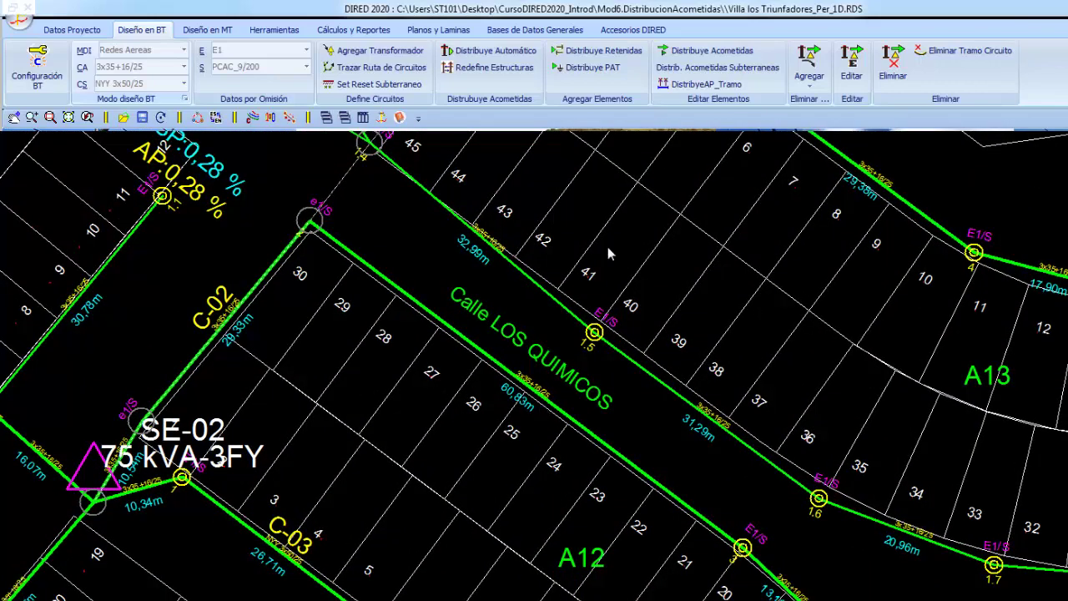
{"action": "left_click", "coordinate": [809, 71]}
{"action": "left_click", "coordinate": [831, 101]}
{"action": "left_click", "coordinate": [524, 384]}
Zoom out and pan across the LOS LEONES lots, block A4 and lot A7.
{"action": "scroll", "coordinate": [500, 338], "scroll_direction": "down", "scroll_amount": 2}
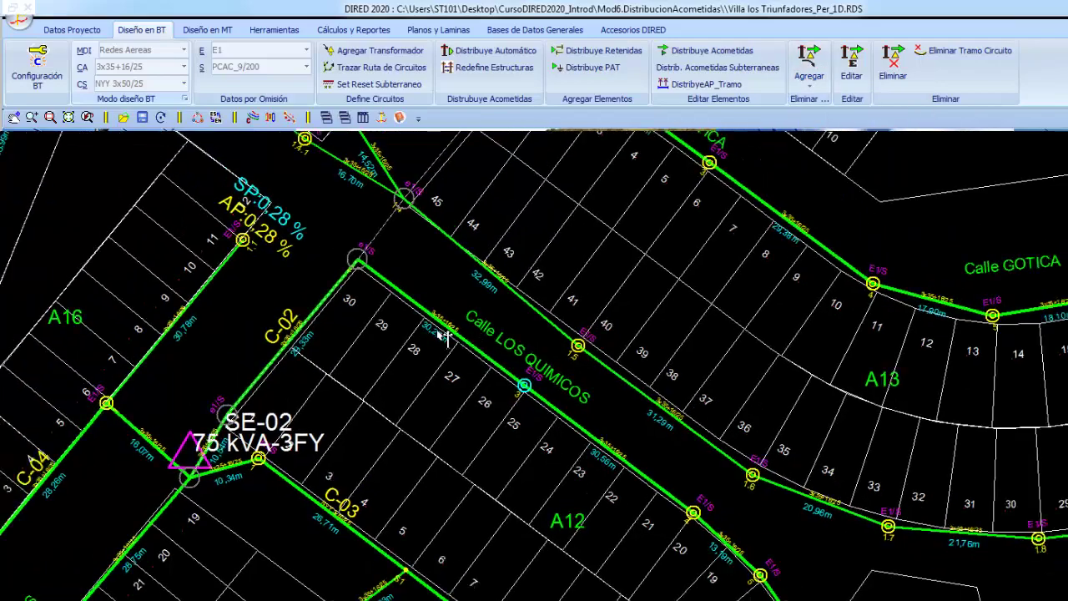
{"action": "scroll", "coordinate": [497, 338], "scroll_direction": "down", "scroll_amount": 2}
{"action": "scroll", "coordinate": [392, 370], "scroll_direction": "down", "scroll_amount": 1}
{"action": "middle_click_drag", "start_coordinate": [239, 322], "coordinate": [553, 336]}
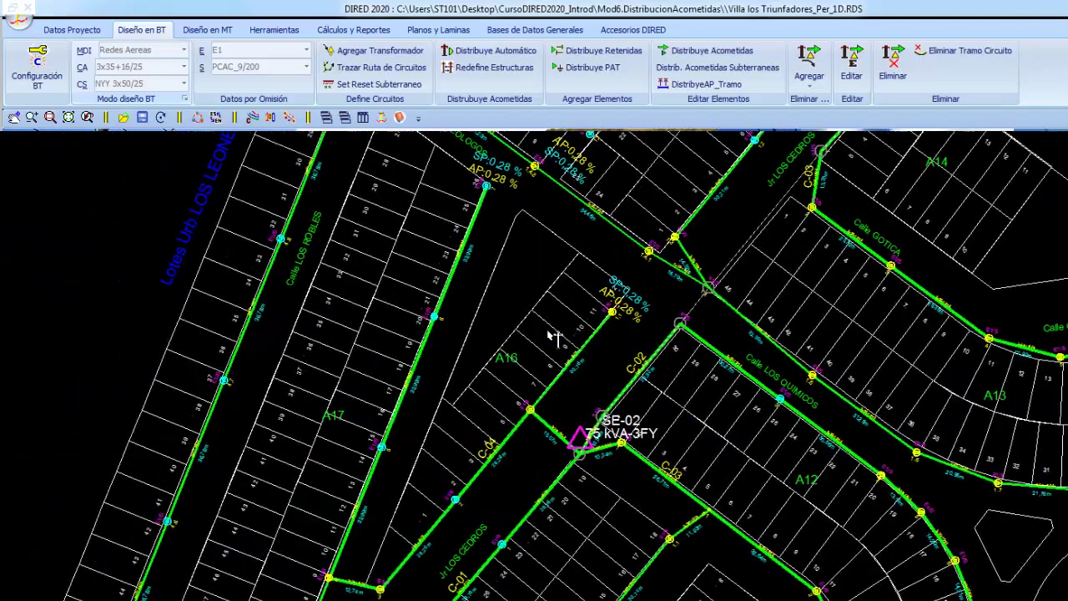
{"action": "scroll", "coordinate": [793, 397], "scroll_direction": "up", "scroll_amount": 2}
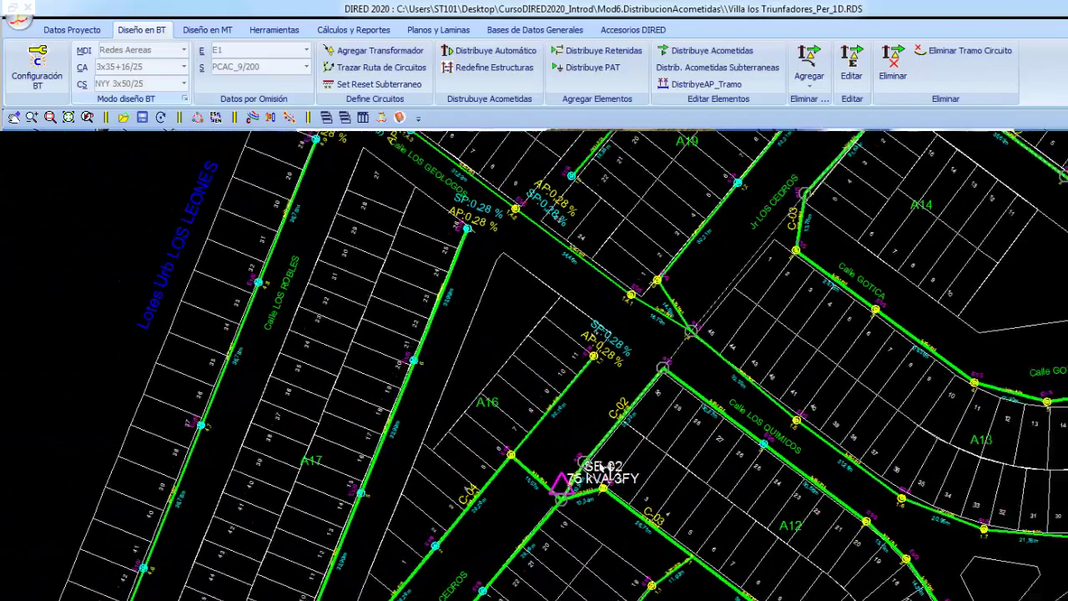
{"action": "scroll", "coordinate": [584, 401], "scroll_direction": "down", "scroll_amount": 2}
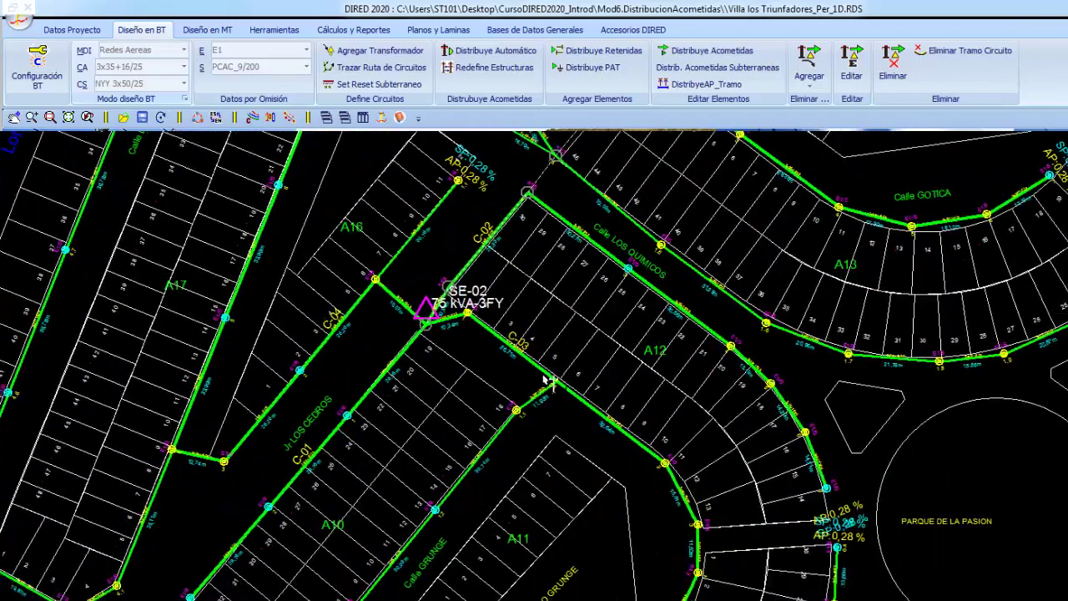
{"action": "scroll", "coordinate": [526, 382], "scroll_direction": "down", "scroll_amount": 1}
{"action": "scroll", "coordinate": [505, 408], "scroll_direction": "down", "scroll_amount": 2}
{"action": "scroll", "coordinate": [506, 426], "scroll_direction": "up", "scroll_amount": 1}
{"action": "scroll", "coordinate": [501, 430], "scroll_direction": "up", "scroll_amount": 1}
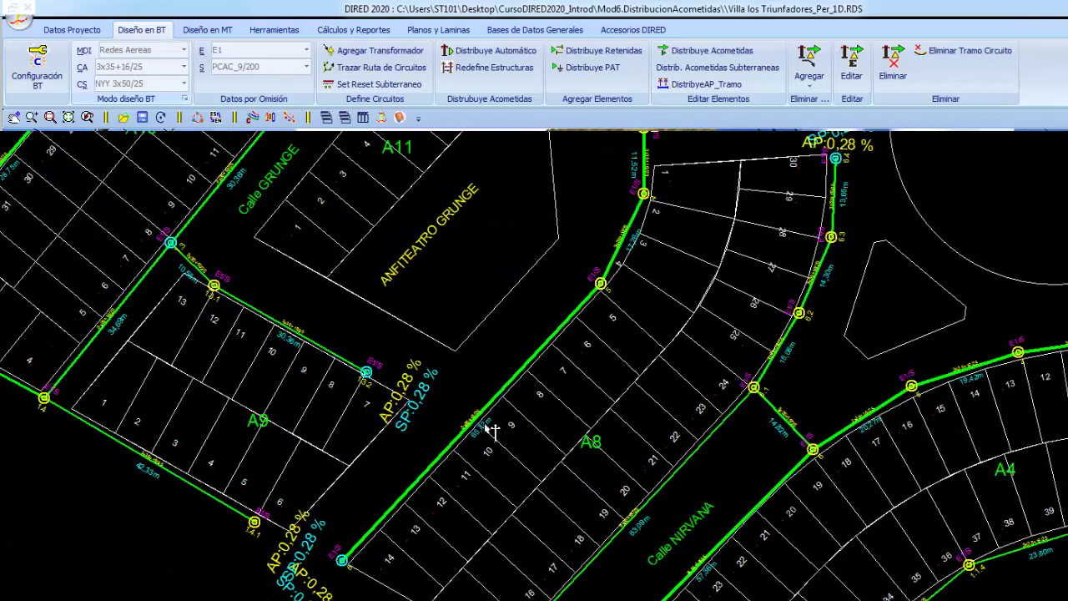
{"action": "middle_click_drag", "start_coordinate": [585, 464], "coordinate": [487, 394]}
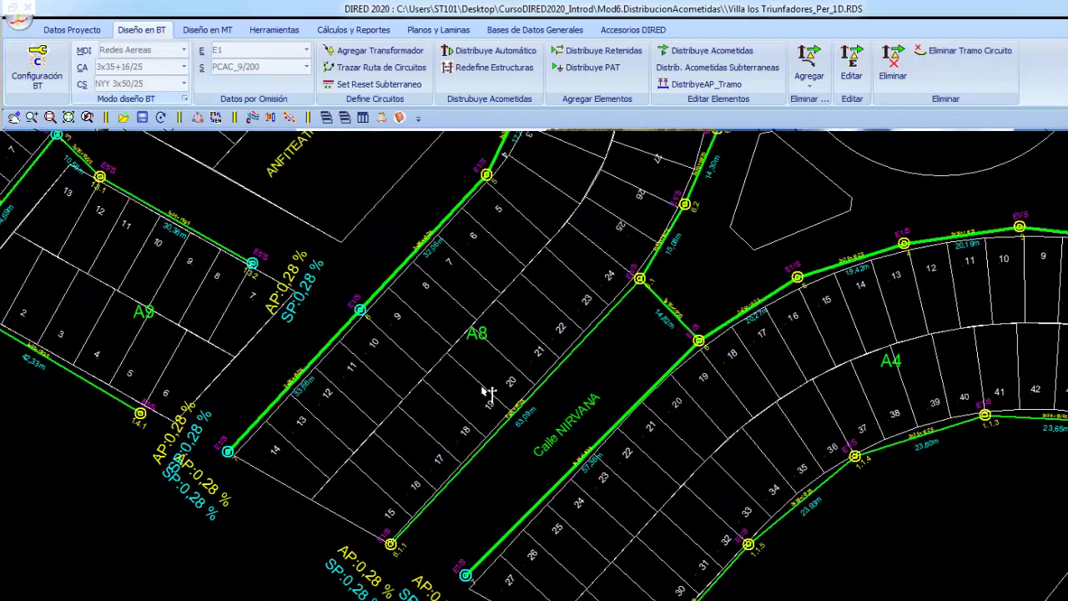
{"action": "scroll", "coordinate": [518, 419], "scroll_direction": "down", "scroll_amount": 2}
{"action": "scroll", "coordinate": [679, 424], "scroll_direction": "up", "scroll_amount": 2}
{"action": "middle_click_drag", "start_coordinate": [710, 380], "coordinate": [551, 317]}
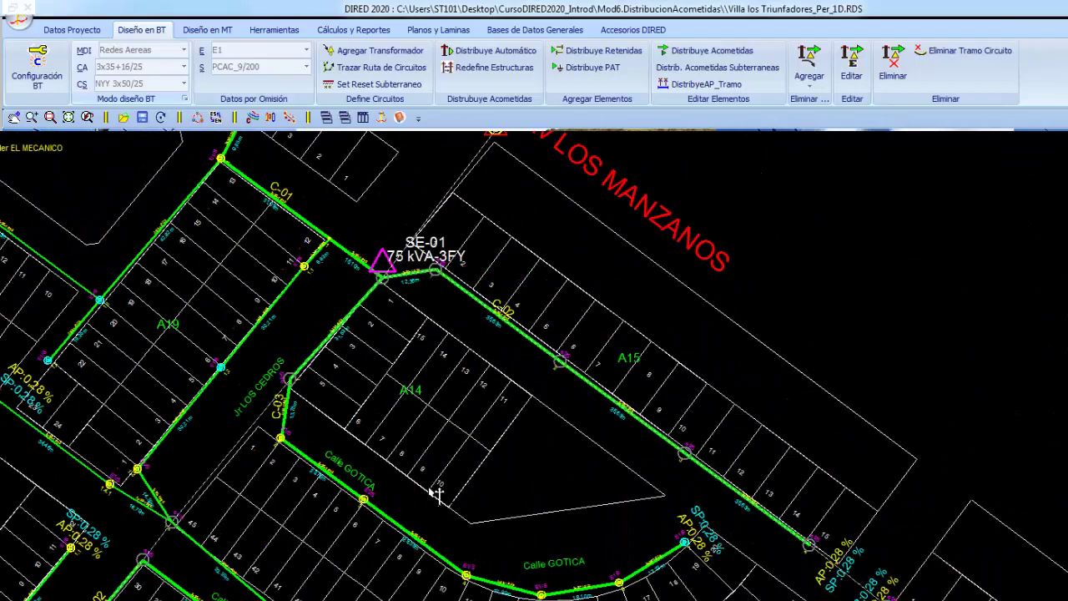
{"action": "scroll", "coordinate": [376, 463], "scroll_direction": "down", "scroll_amount": 2}
{"action": "scroll", "coordinate": [326, 401], "scroll_direction": "up", "scroll_amount": 2}
{"action": "scroll", "coordinate": [318, 391], "scroll_direction": "up", "scroll_amount": 1}
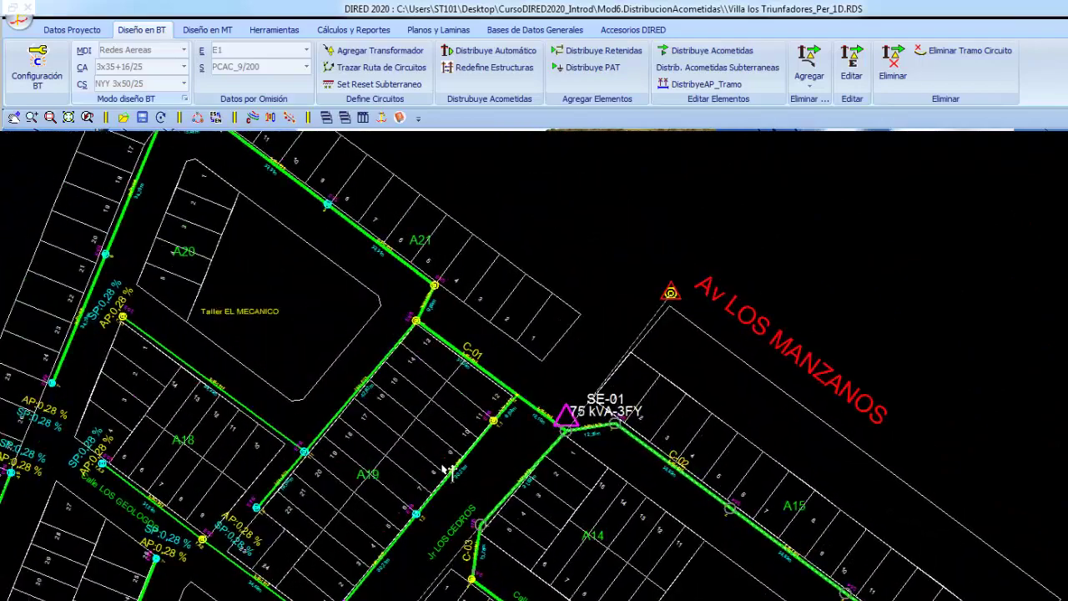
{"action": "scroll", "coordinate": [314, 386], "scroll_direction": "up", "scroll_amount": 1}
{"action": "scroll", "coordinate": [314, 385], "scroll_direction": "down", "scroll_amount": 1}
{"action": "scroll", "coordinate": [284, 384], "scroll_direction": "down", "scroll_amount": 3}
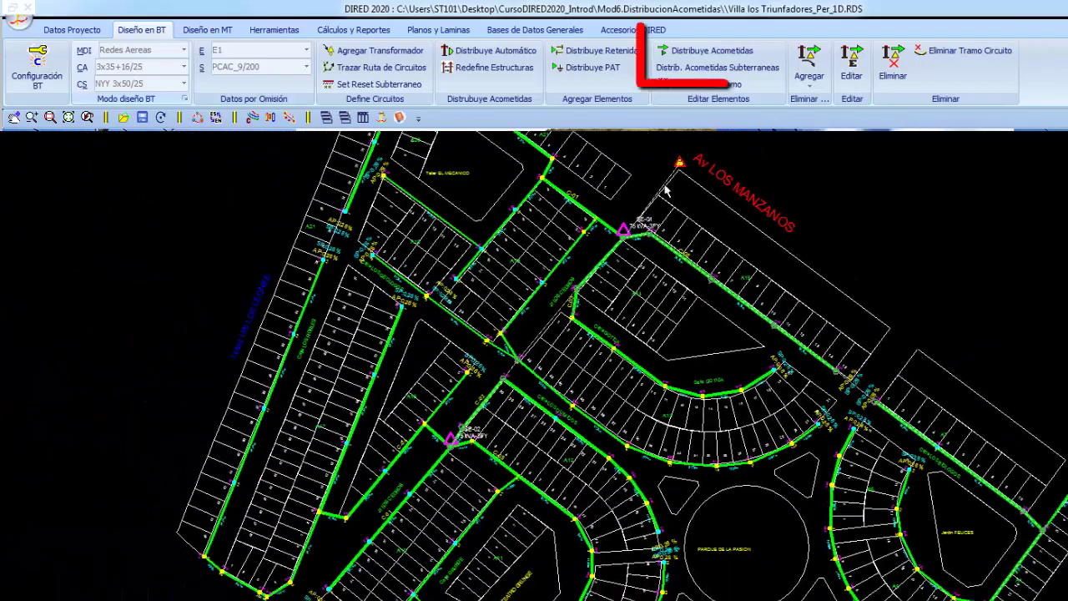
Auto-distribute service connections from the poles to every lot, then view blocks A6 and A7.
{"action": "left_click", "coordinate": [701, 50]}
{"action": "scroll", "coordinate": [522, 394], "scroll_direction": "up", "scroll_amount": 1}
{"action": "scroll", "coordinate": [543, 409], "scroll_direction": "up", "scroll_amount": 1}
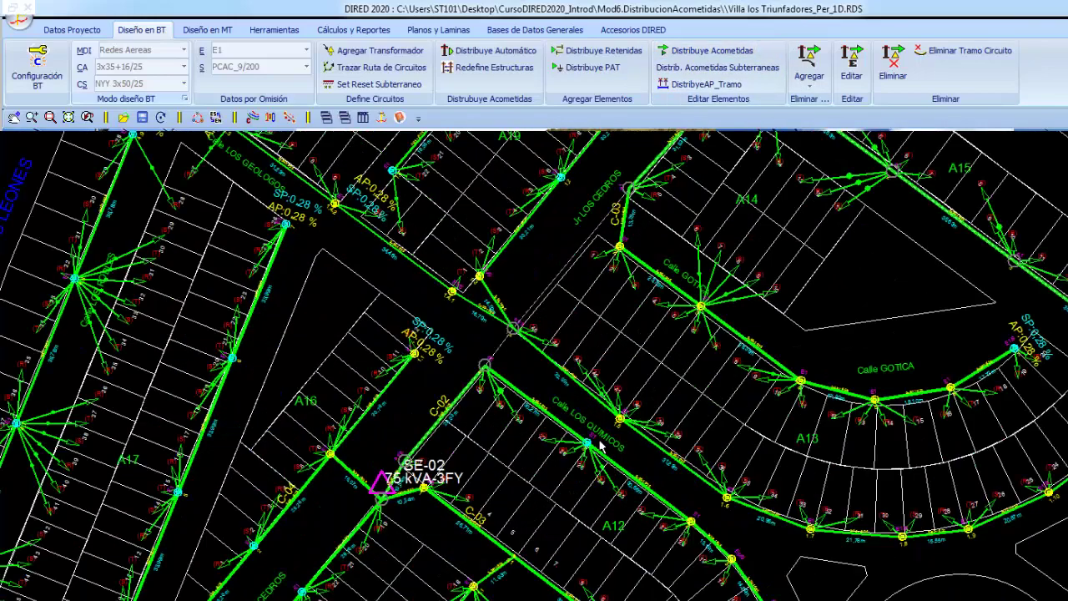
{"action": "scroll", "coordinate": [600, 444], "scroll_direction": "up", "scroll_amount": 1}
{"action": "scroll", "coordinate": [597, 441], "scroll_direction": "up", "scroll_amount": 1}
{"action": "scroll", "coordinate": [468, 405], "scroll_direction": "up", "scroll_amount": 1}
{"action": "scroll", "coordinate": [447, 395], "scroll_direction": "up", "scroll_amount": 1}
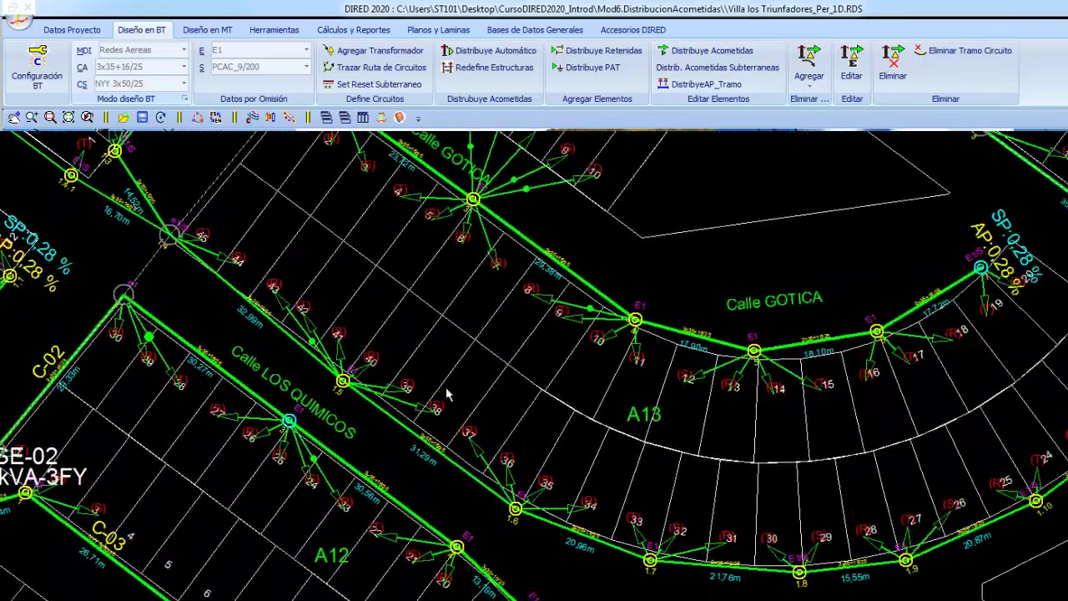
{"action": "scroll", "coordinate": [446, 395], "scroll_direction": "down", "scroll_amount": 1}
{"action": "middle_click_drag", "start_coordinate": [918, 375], "coordinate": [434, 367]}
{"action": "scroll", "coordinate": [601, 328], "scroll_direction": "up", "scroll_amount": 1}
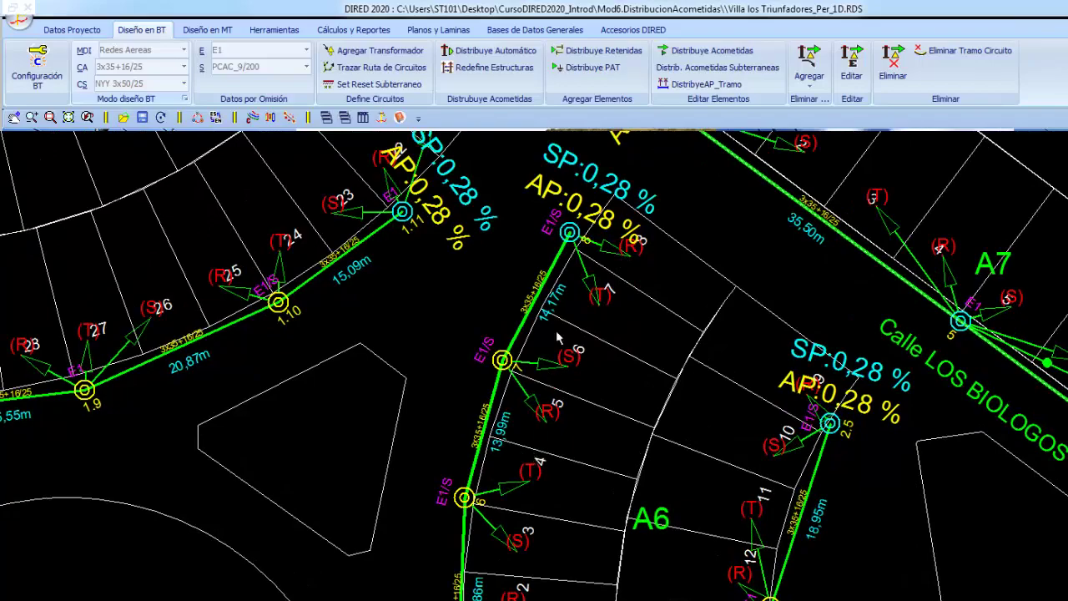
Inspect the connections around SE-03, blocks A2–A11, then centre on SE-02 and C-03.
{"action": "scroll", "coordinate": [557, 342], "scroll_direction": "down", "scroll_amount": 2}
{"action": "scroll", "coordinate": [559, 359], "scroll_direction": "down", "scroll_amount": 2}
{"action": "scroll", "coordinate": [553, 337], "scroll_direction": "down", "scroll_amount": 2}
{"action": "scroll", "coordinate": [568, 359], "scroll_direction": "down", "scroll_amount": 1}
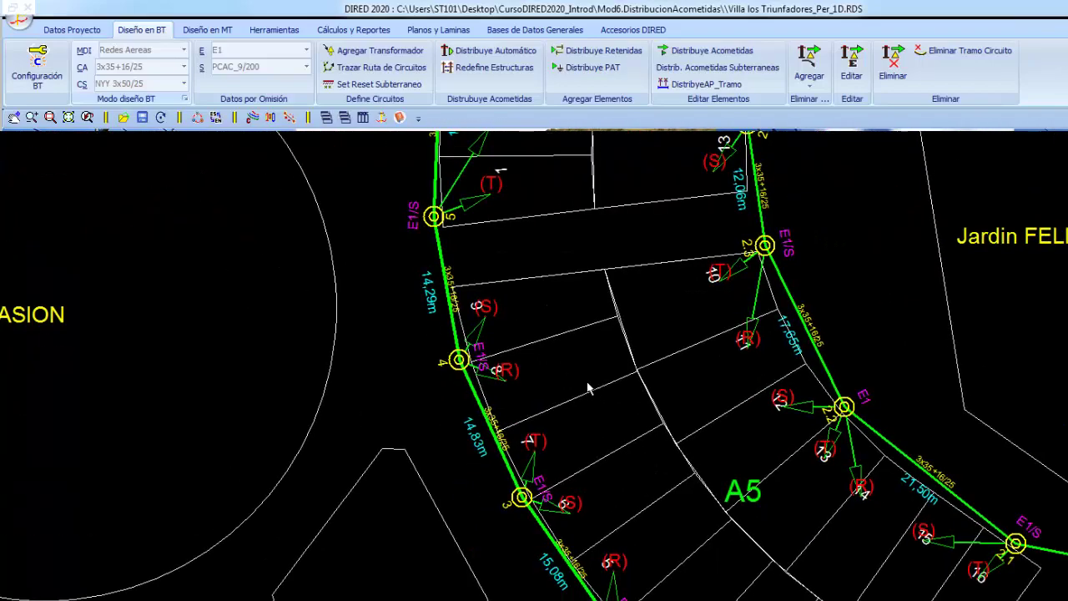
{"action": "scroll", "coordinate": [587, 334], "scroll_direction": "down", "scroll_amount": 1}
{"action": "scroll", "coordinate": [542, 375], "scroll_direction": "down", "scroll_amount": 2}
{"action": "scroll", "coordinate": [492, 422], "scroll_direction": "down", "scroll_amount": 1}
{"action": "scroll", "coordinate": [509, 500], "scroll_direction": "up", "scroll_amount": 1}
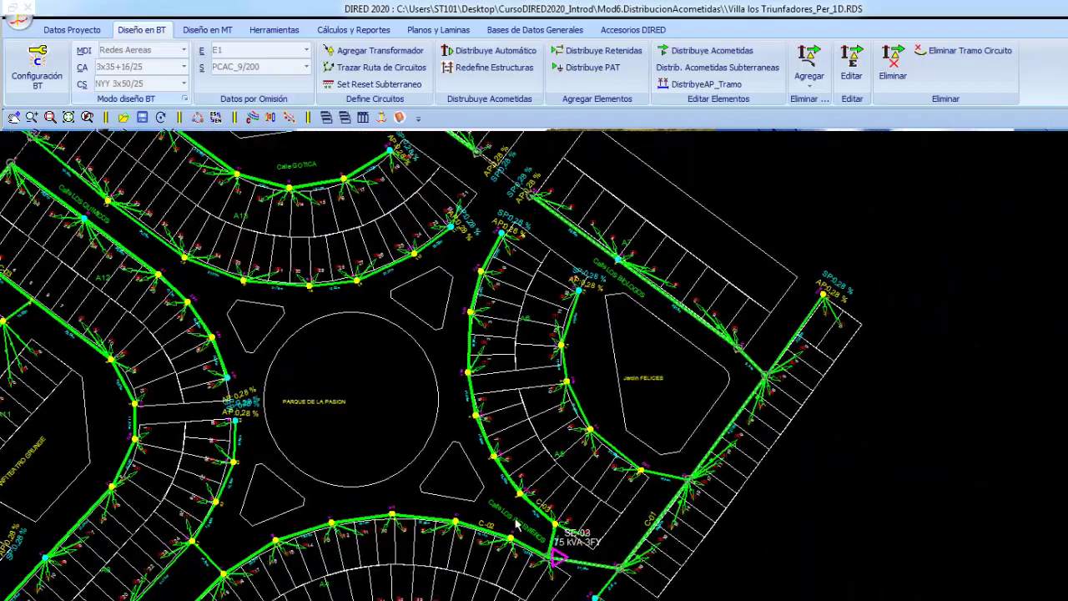
{"action": "scroll", "coordinate": [515, 504], "scroll_direction": "up", "scroll_amount": 1}
{"action": "scroll", "coordinate": [515, 503], "scroll_direction": "up", "scroll_amount": 1}
{"action": "scroll", "coordinate": [515, 503], "scroll_direction": "up", "scroll_amount": 1}
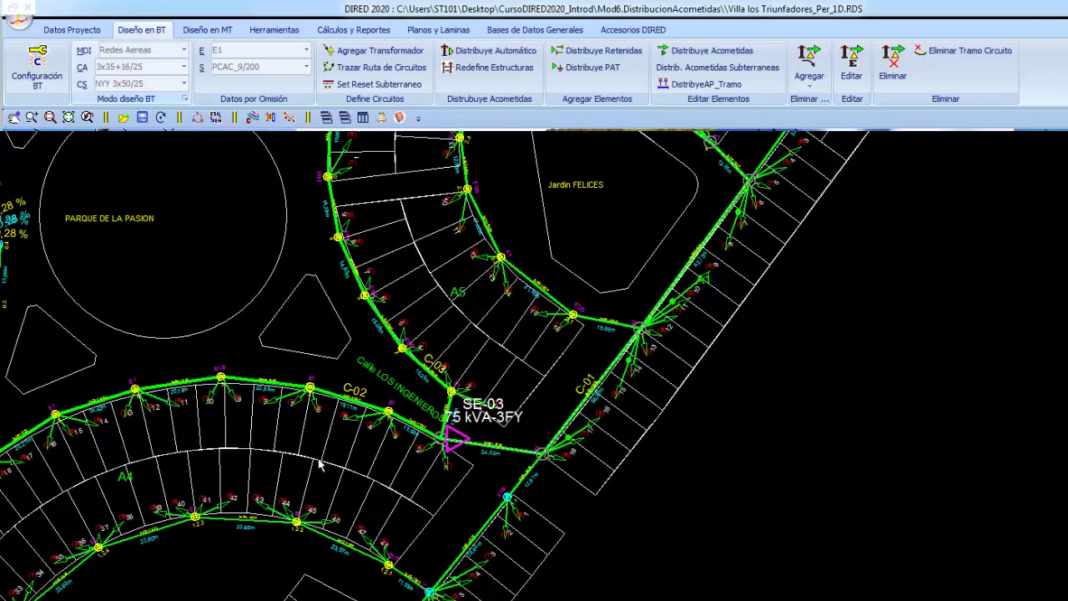
{"action": "scroll", "coordinate": [279, 451], "scroll_direction": "up", "scroll_amount": 1}
{"action": "middle_click_drag", "start_coordinate": [279, 451], "coordinate": [489, 461]}
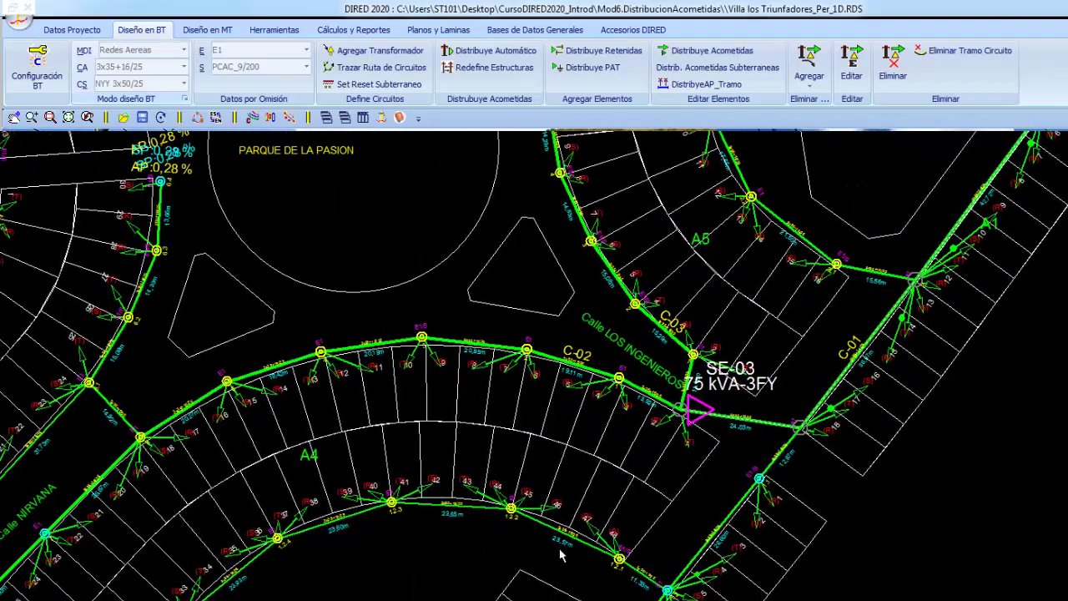
{"action": "middle_click_drag", "start_coordinate": [561, 555], "coordinate": [514, 271]}
{"action": "middle_click_drag", "start_coordinate": [319, 519], "coordinate": [449, 444]}
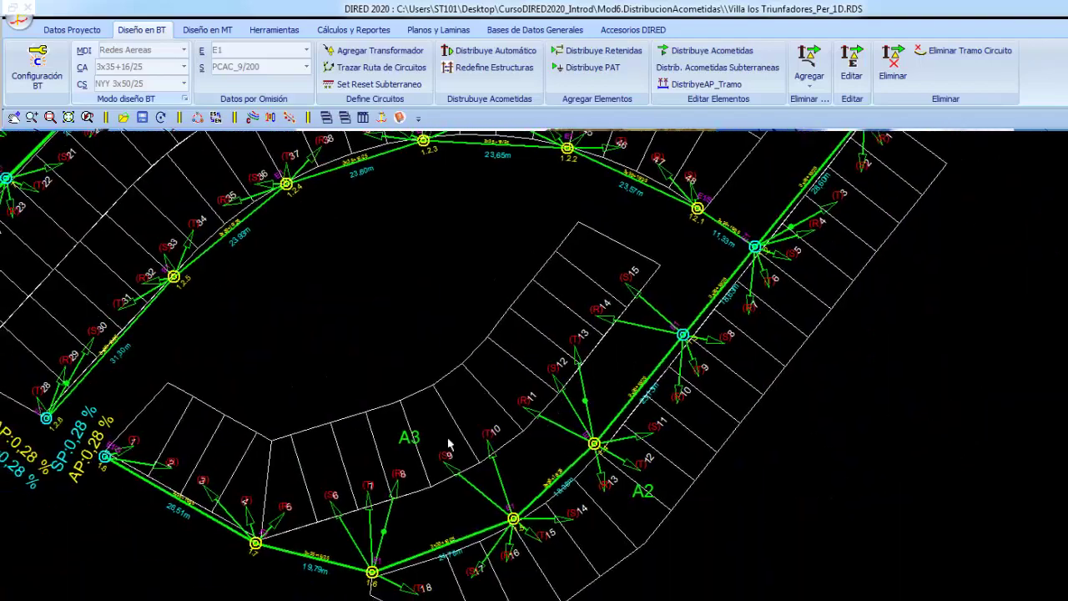
{"action": "middle_click_drag", "start_coordinate": [401, 483], "coordinate": [491, 482]}
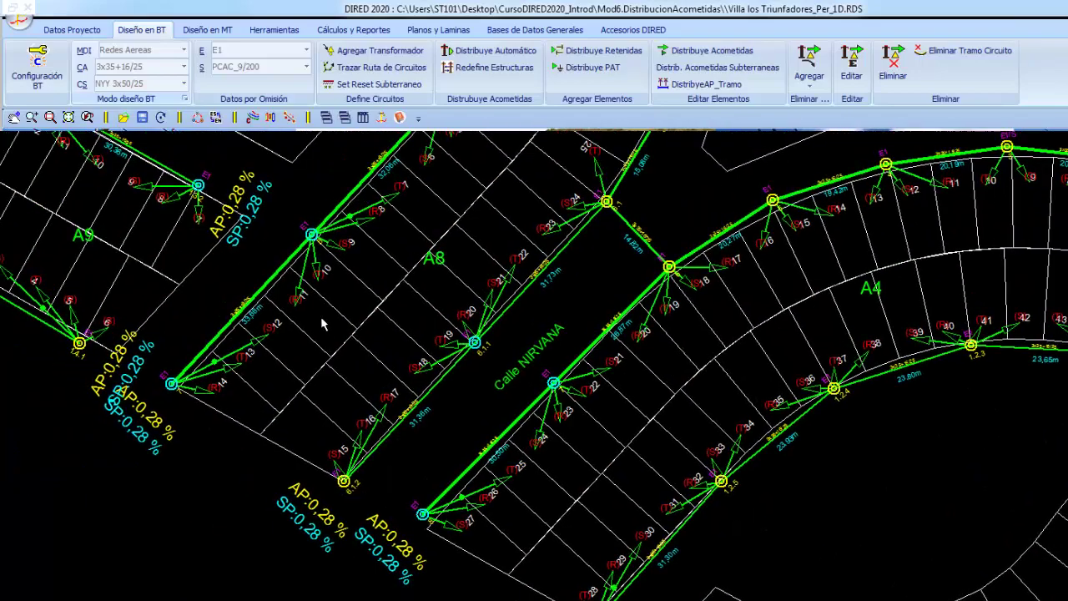
{"action": "middle_click_drag", "start_coordinate": [321, 316], "coordinate": [460, 463]}
{"action": "mouse_move", "coordinate": [322, 351]}
{"action": "middle_mouse_down"}
{"action": "mouse_move", "coordinate": [222, 370]}
{"action": "mouse_move", "coordinate": [348, 460]}
{"action": "middle_mouse_up"}
{"action": "scroll", "coordinate": [503, 394], "scroll_direction": "down", "scroll_amount": 2}
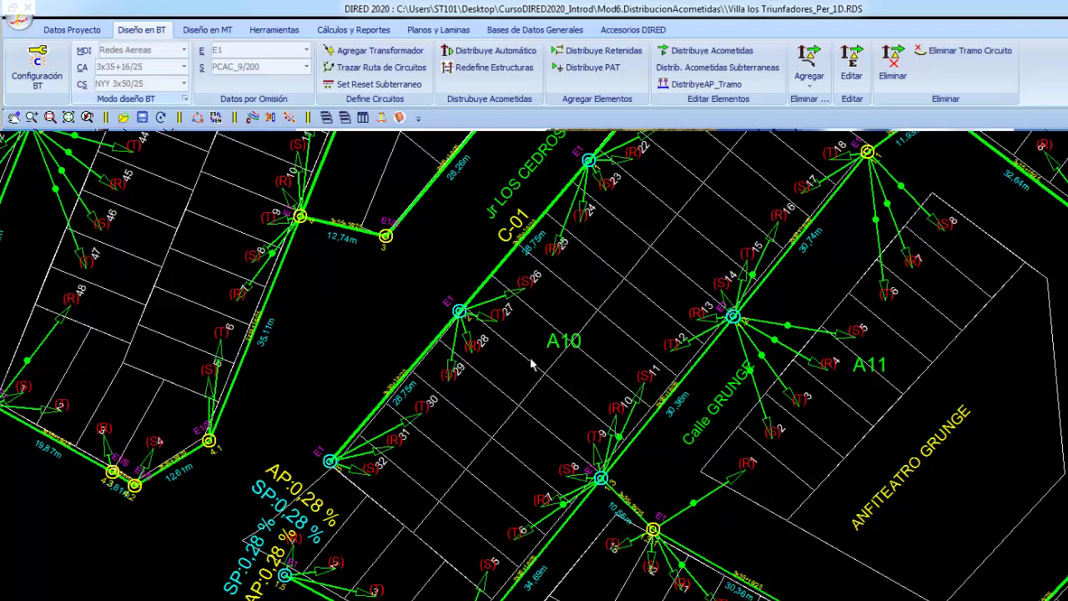
{"action": "scroll", "coordinate": [535, 366], "scroll_direction": "up", "scroll_amount": 2}
{"action": "scroll", "coordinate": [528, 419], "scroll_direction": "up", "scroll_amount": 3}
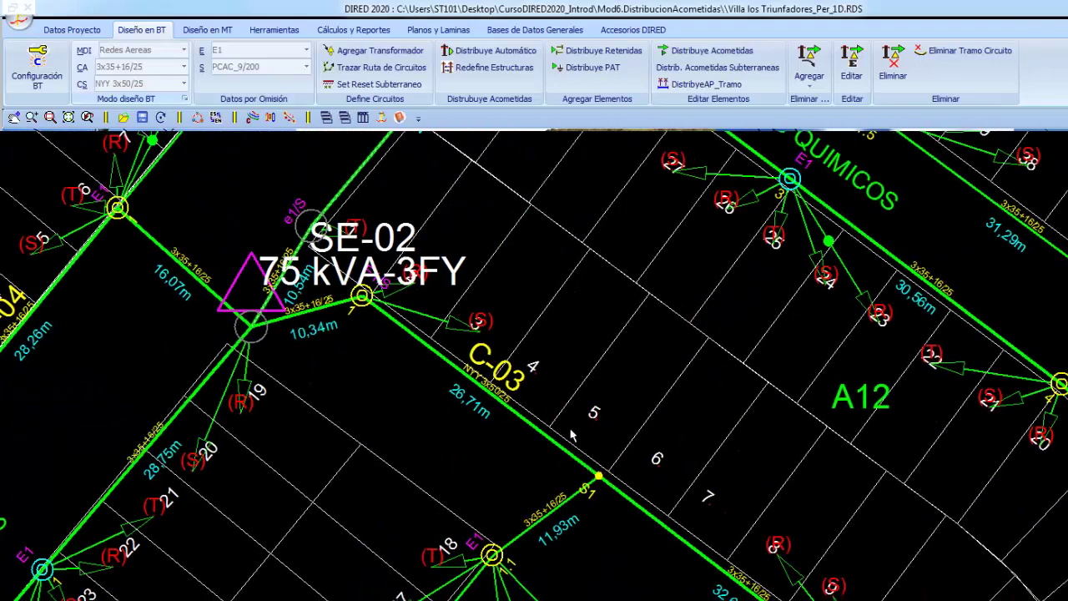
{"action": "mouse_move", "coordinate": [590, 455]}
{"action": "middle_mouse_down"}
{"action": "mouse_move", "coordinate": [476, 371]}
{"action": "mouse_move", "coordinate": [453, 372]}
{"action": "middle_mouse_up"}
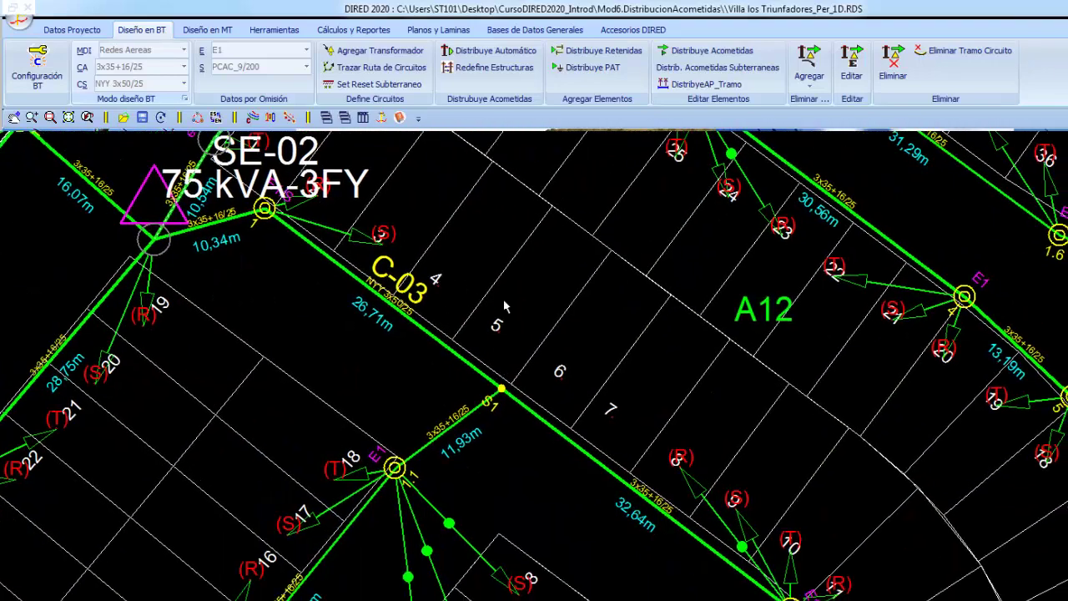
{"action": "middle_click_drag", "start_coordinate": [504, 307], "coordinate": [477, 294]}
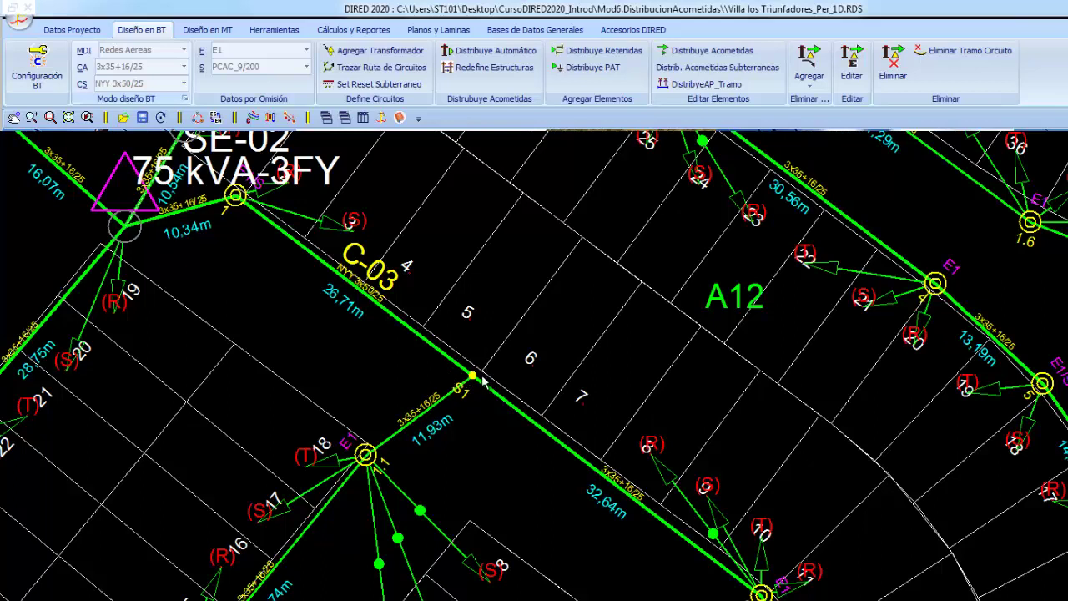
{"action": "left_click", "coordinate": [811, 76]}
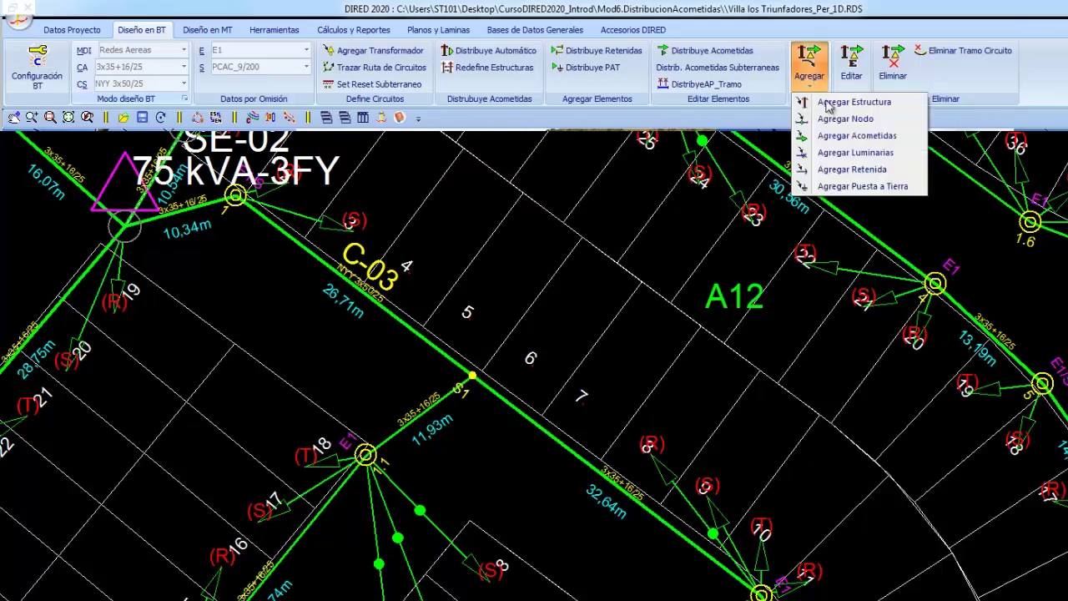
{"action": "left_click", "coordinate": [840, 140]}
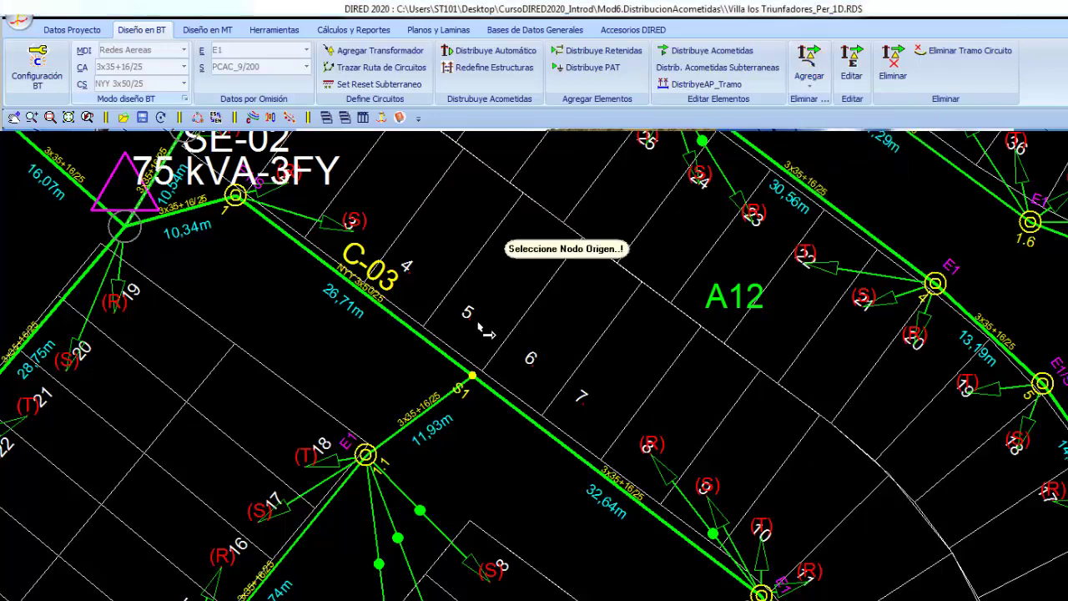
{"action": "left_click", "coordinate": [473, 376]}
{"action": "left_click", "coordinate": [411, 282]}
{"action": "left_click", "coordinate": [477, 331]}
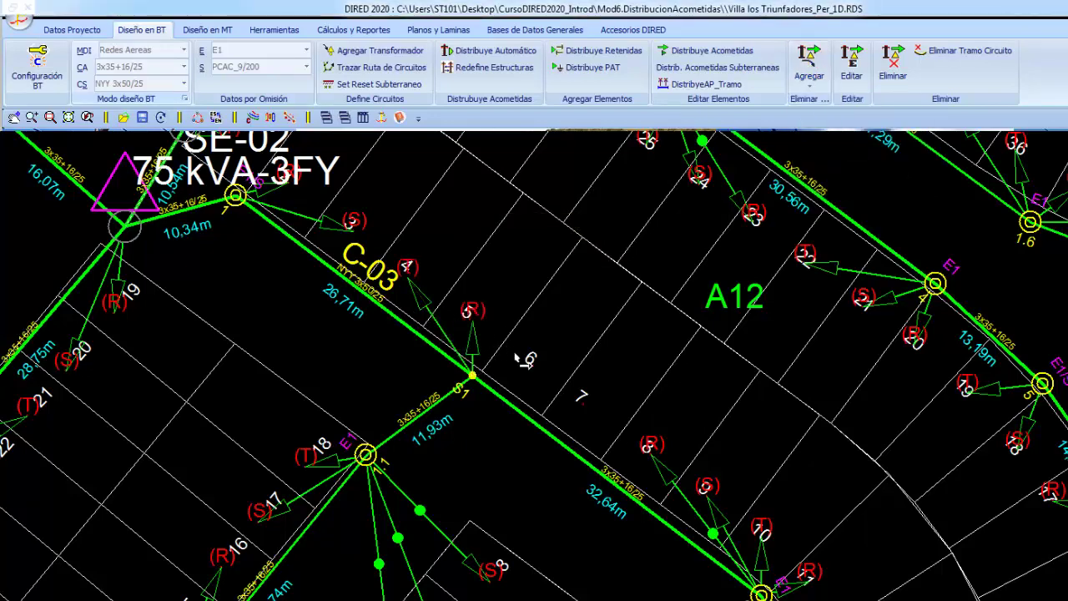
{"action": "left_click", "coordinate": [527, 364]}
{"action": "left_click", "coordinate": [582, 400]}
{"action": "right_click", "coordinate": [653, 245]}
{"action": "left_click", "coordinate": [657, 249]}
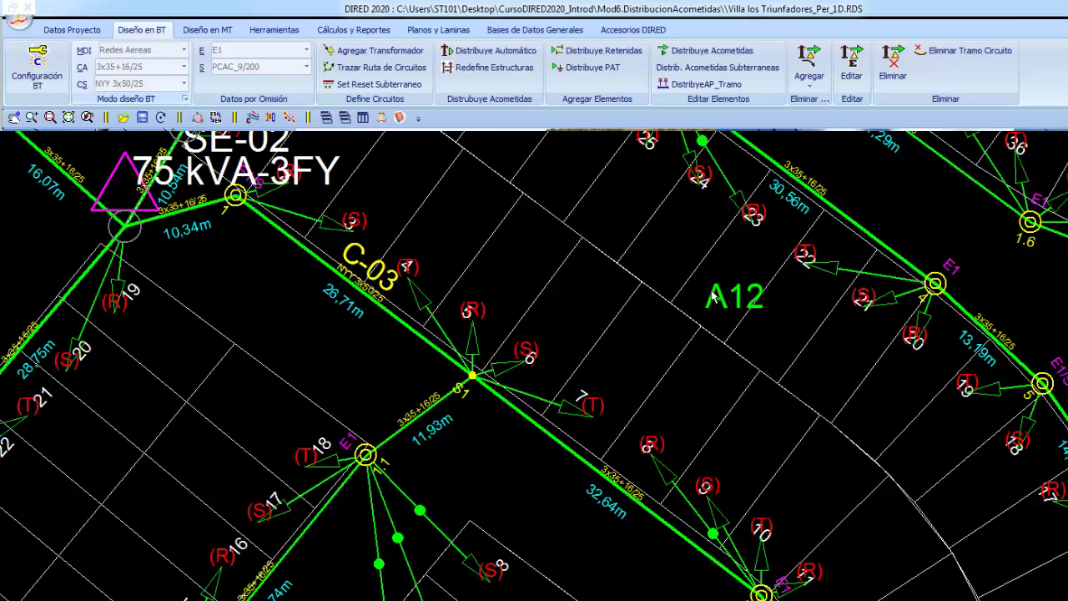
{"action": "key", "text": "ctrl+z"}
{"action": "key", "text": "ctrl+z"}
{"action": "key", "text": "ctrl+z"}
{"action": "key", "text": "ctrl+z"}
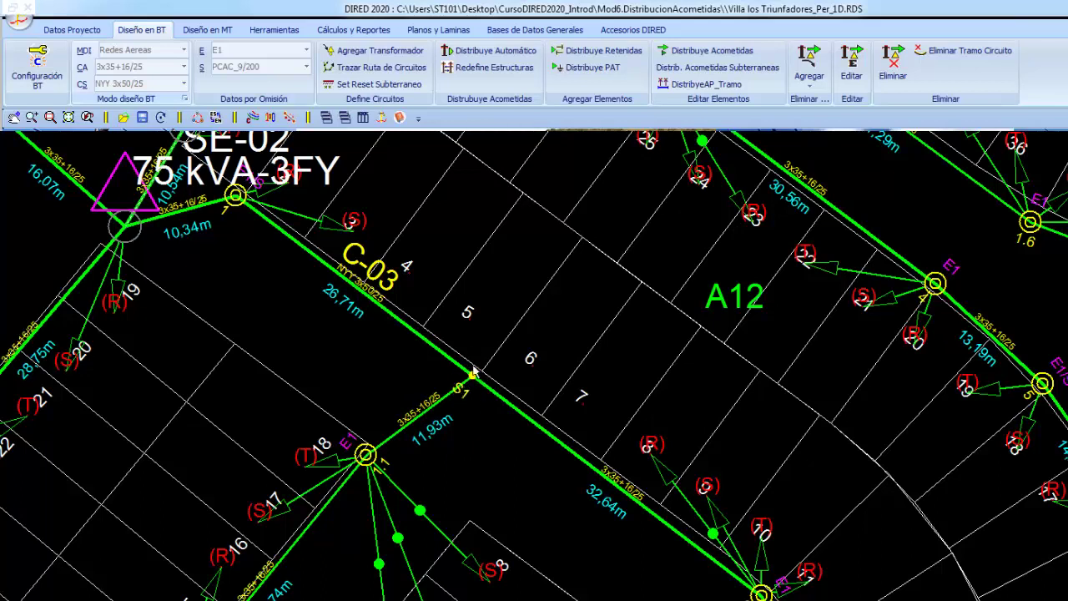
Try the Cortar Circuito command on C-03, then cancel it.
{"action": "left_click", "coordinate": [271, 35]}
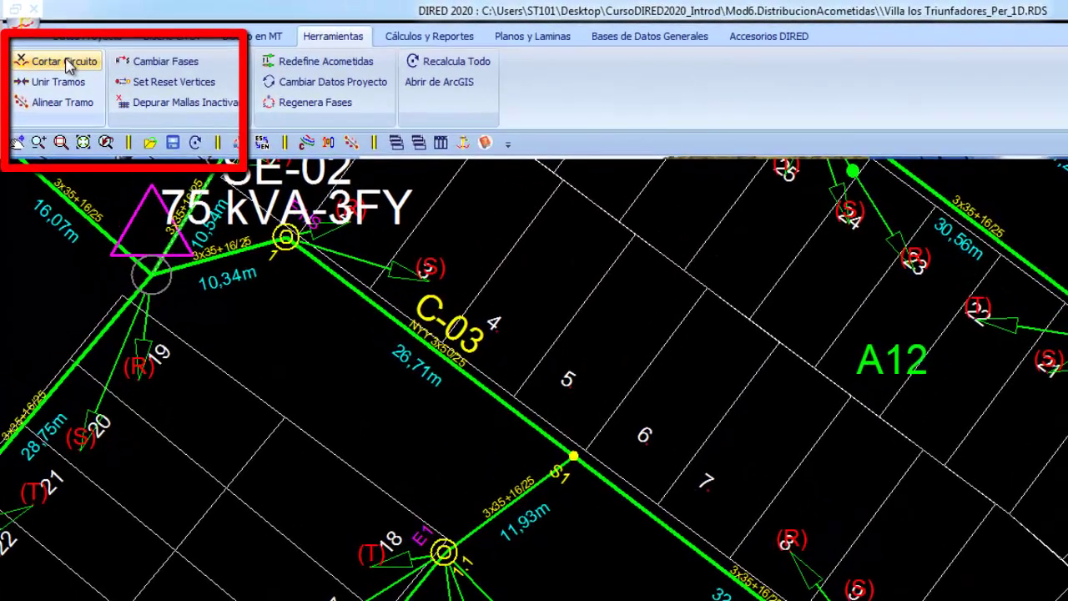
{"action": "left_click", "coordinate": [65, 62]}
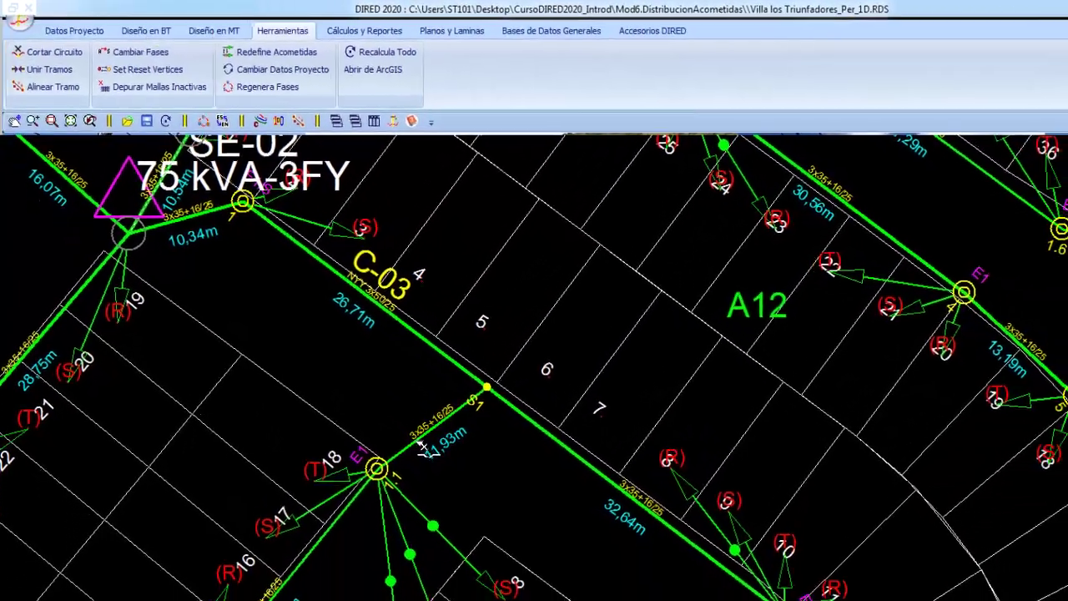
{"action": "right_click", "coordinate": [469, 291]}
{"action": "left_click", "coordinate": [500, 543]}
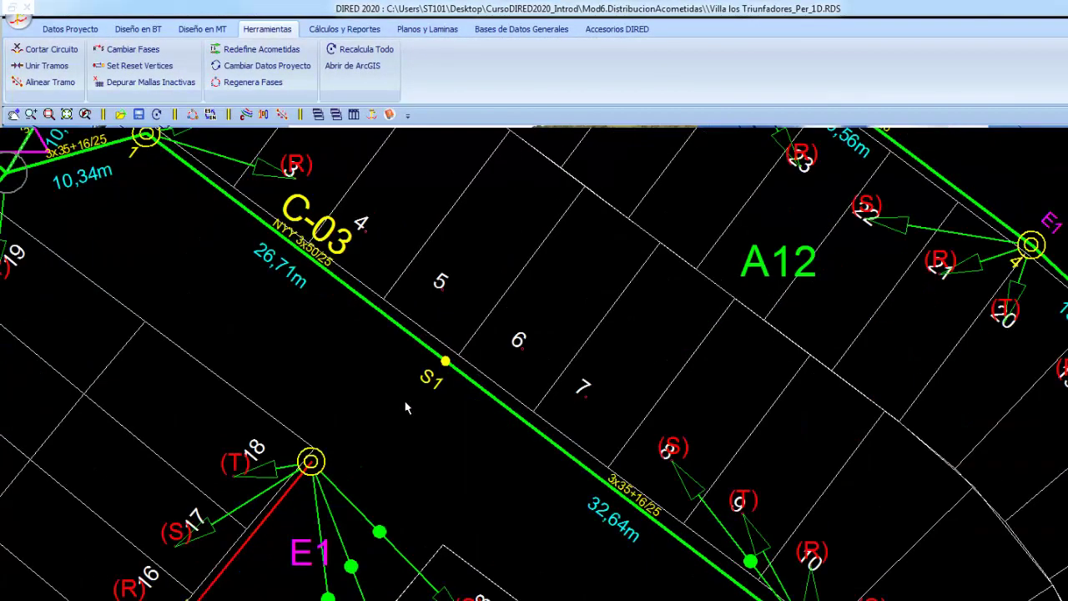
{"action": "scroll", "coordinate": [480, 376], "scroll_direction": "down", "scroll_amount": 1}
{"action": "scroll", "coordinate": [315, 482], "scroll_direction": "down", "scroll_amount": 1}
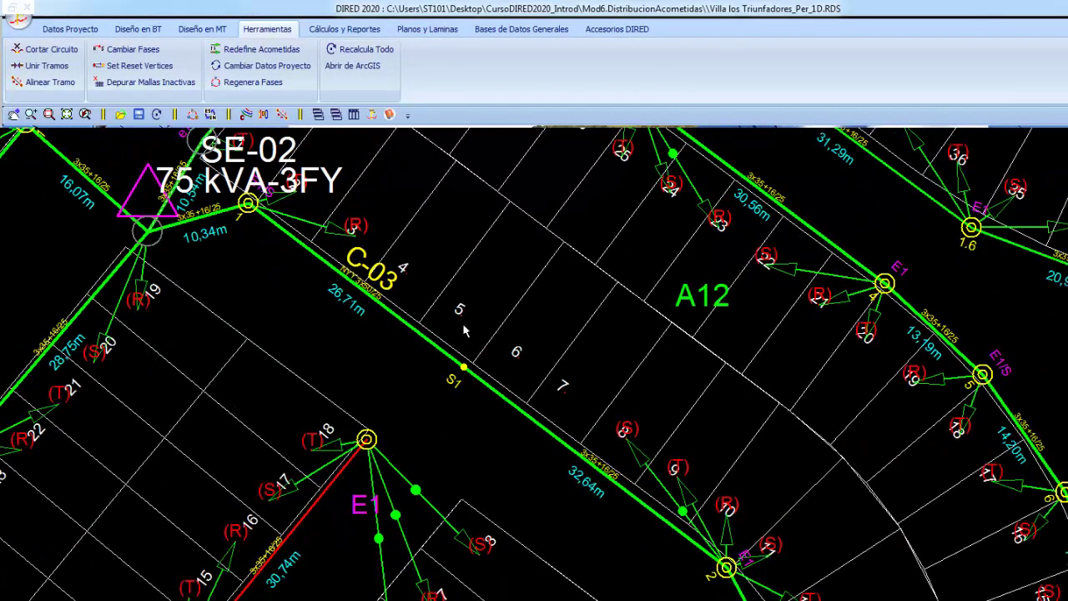
Delete node S1 from circuit C-03.
{"action": "left_click", "coordinate": [137, 28]}
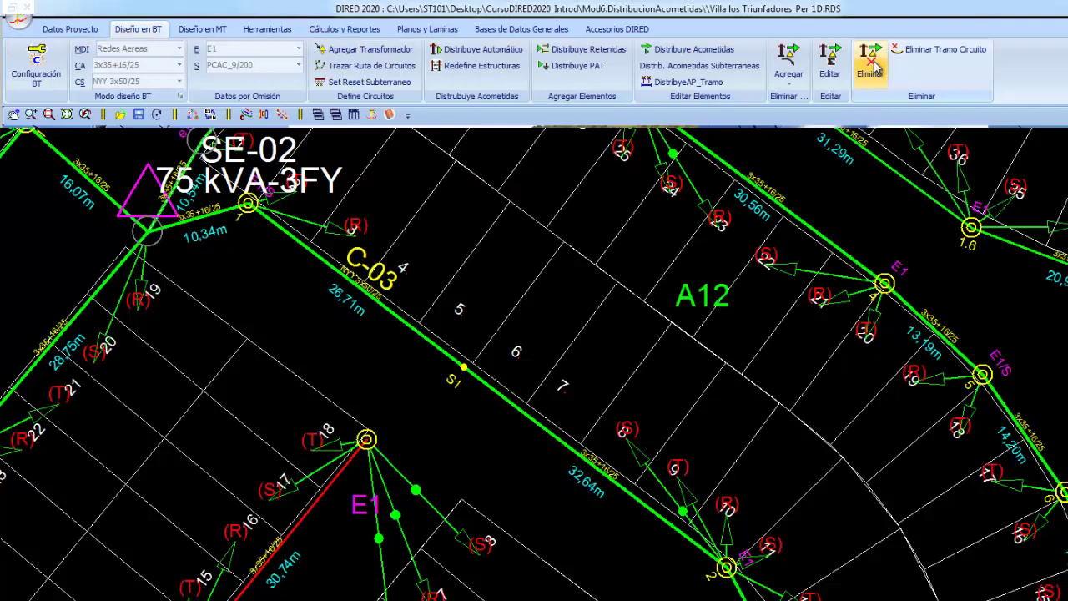
{"action": "left_click", "coordinate": [871, 63]}
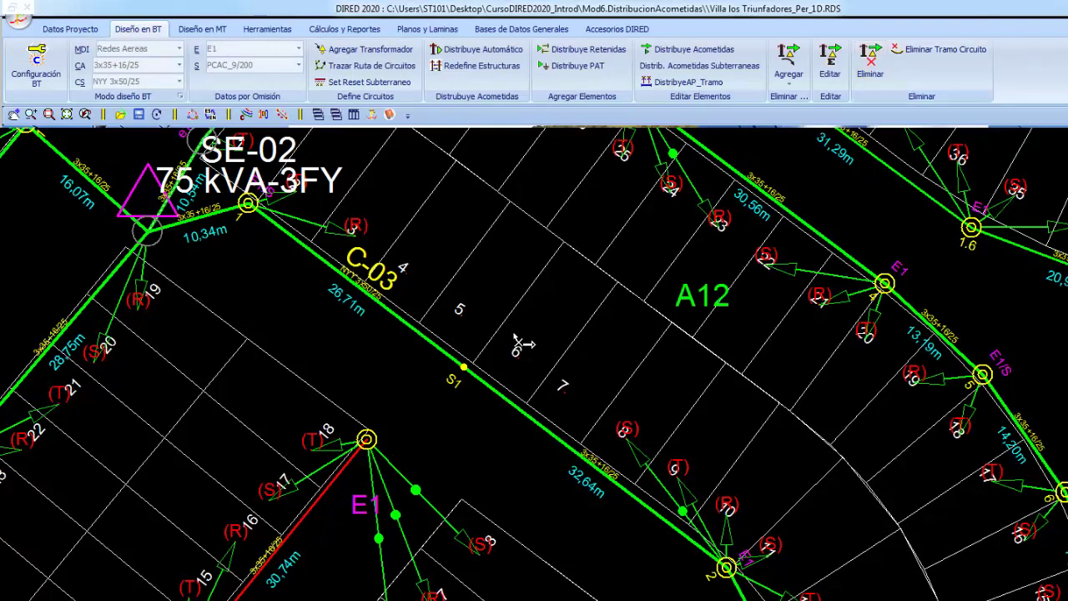
{"action": "left_click", "coordinate": [468, 370]}
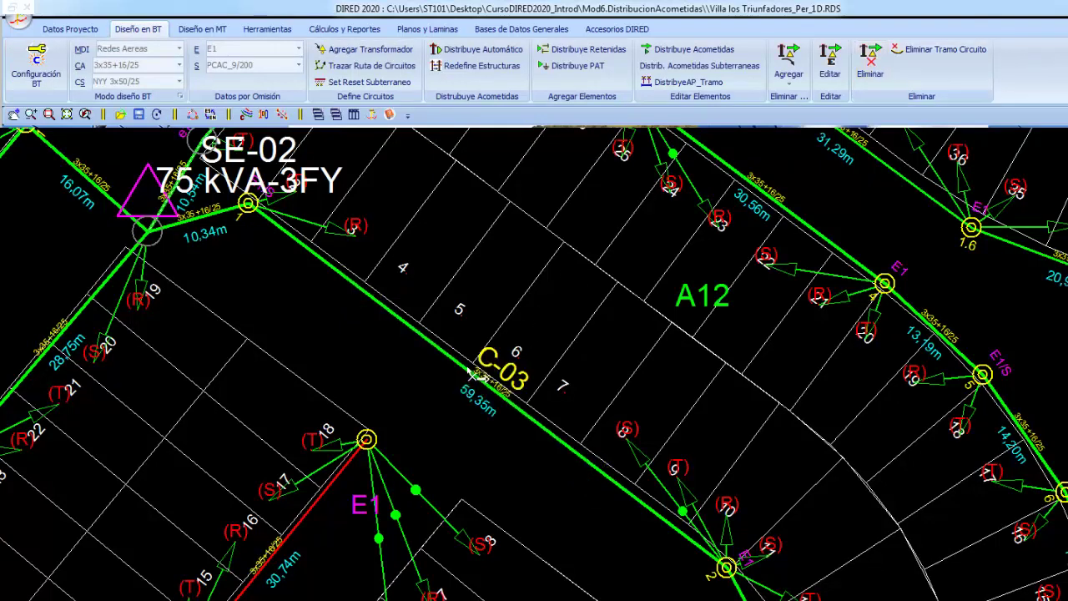
Place a new E1/S pole on C-03, splitting it into 27,07 m and 32,28 m spans.
{"action": "left_click", "coordinate": [789, 75]}
{"action": "left_click", "coordinate": [822, 99]}
{"action": "left_click", "coordinate": [470, 373]}
{"action": "right_click", "coordinate": [521, 239]}
{"action": "left_click", "coordinate": [568, 249]}
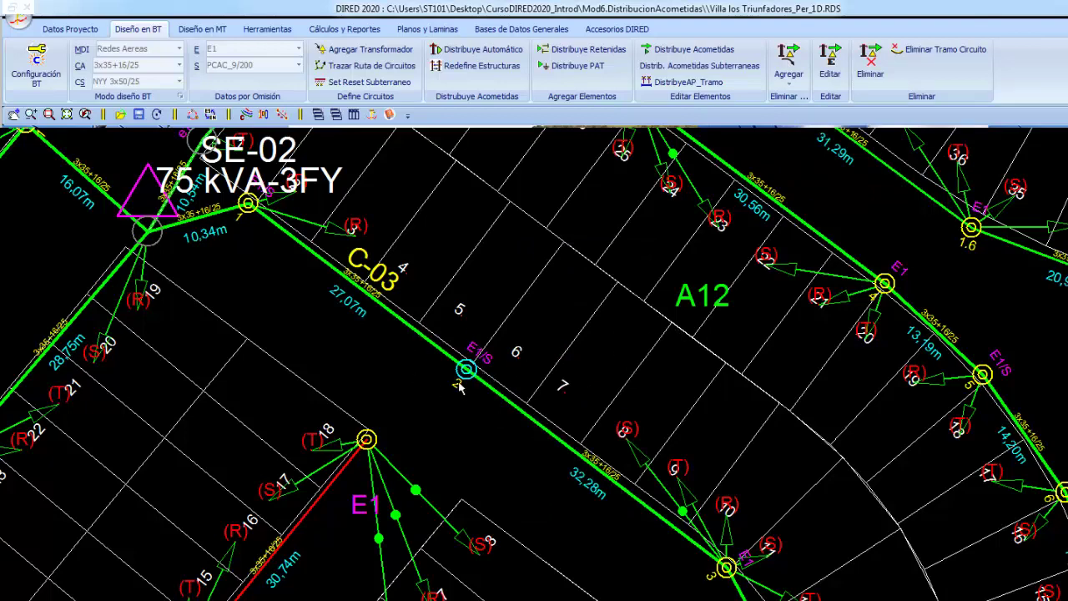
Connect lots 4, 5, 6 and 7 to the new E1/S pole on phases R, S, T and R.
{"action": "left_click", "coordinate": [789, 71]}
{"action": "left_click", "coordinate": [831, 136]}
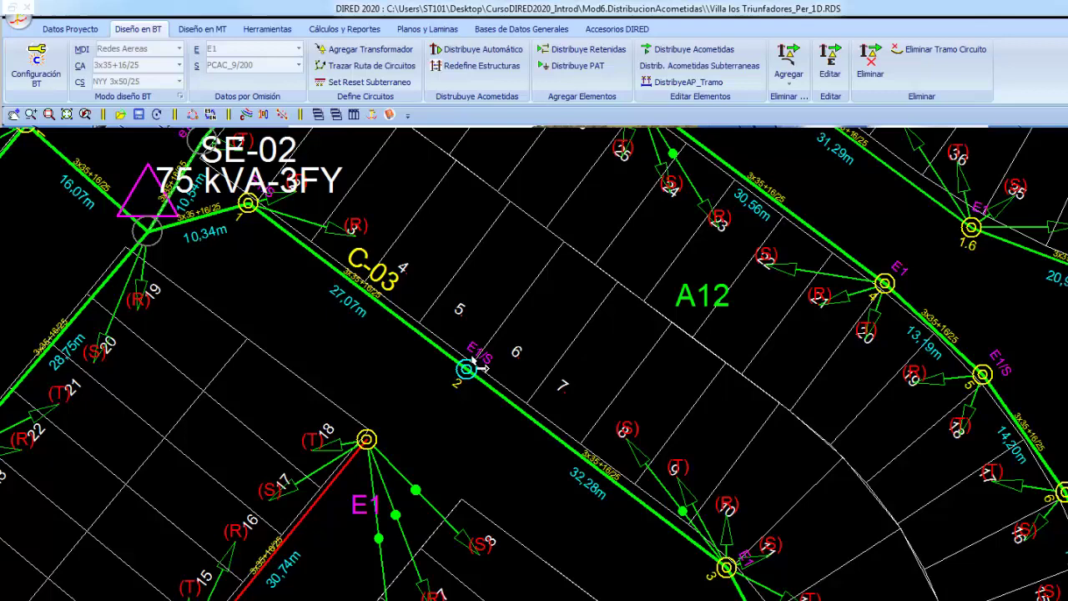
{"action": "left_click", "coordinate": [409, 266]}
{"action": "left_click", "coordinate": [459, 305]}
{"action": "left_click", "coordinate": [519, 356]}
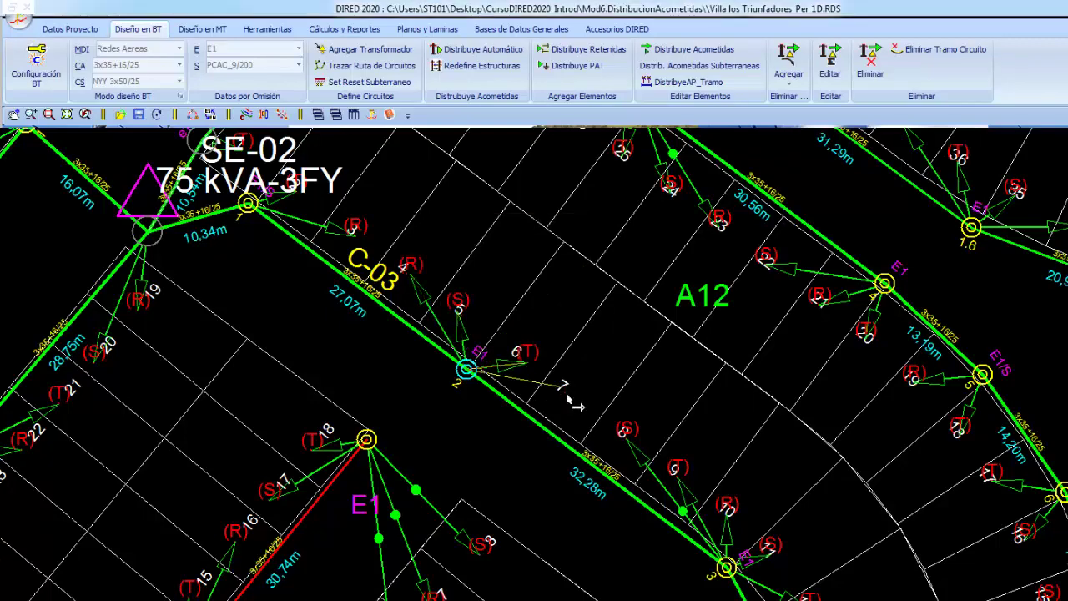
{"action": "left_click", "coordinate": [561, 383]}
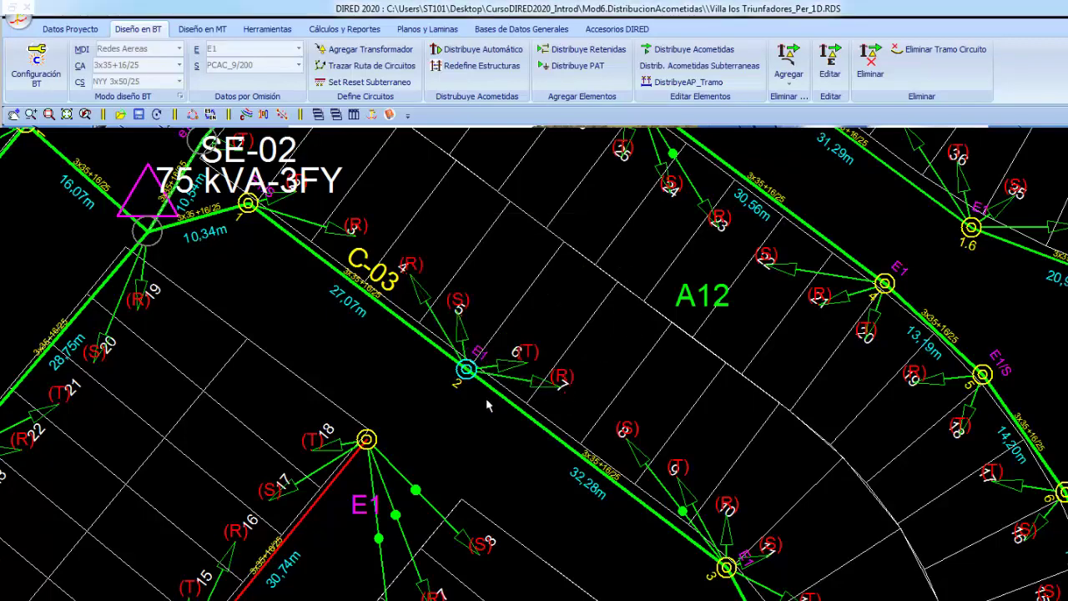
{"action": "middle_click_drag", "start_coordinate": [342, 458], "coordinate": [409, 367]}
{"action": "scroll", "coordinate": [499, 346], "scroll_direction": "down", "scroll_amount": 1}
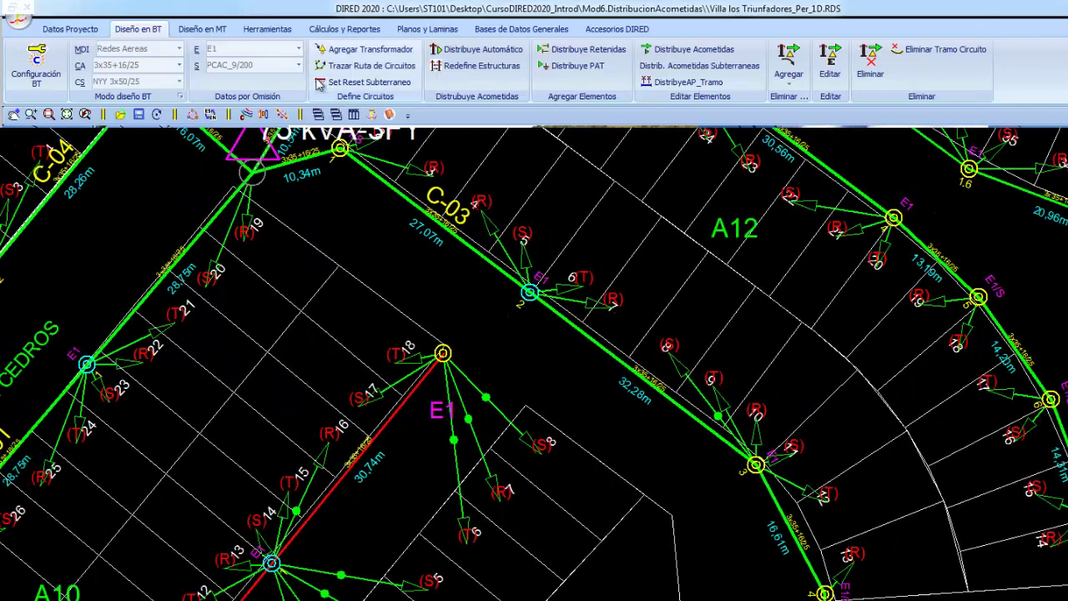
Join the red disconnected stretch to circuit C-03 with a new 12,04 m span using Unir Tramos.
{"action": "left_click", "coordinate": [267, 30]}
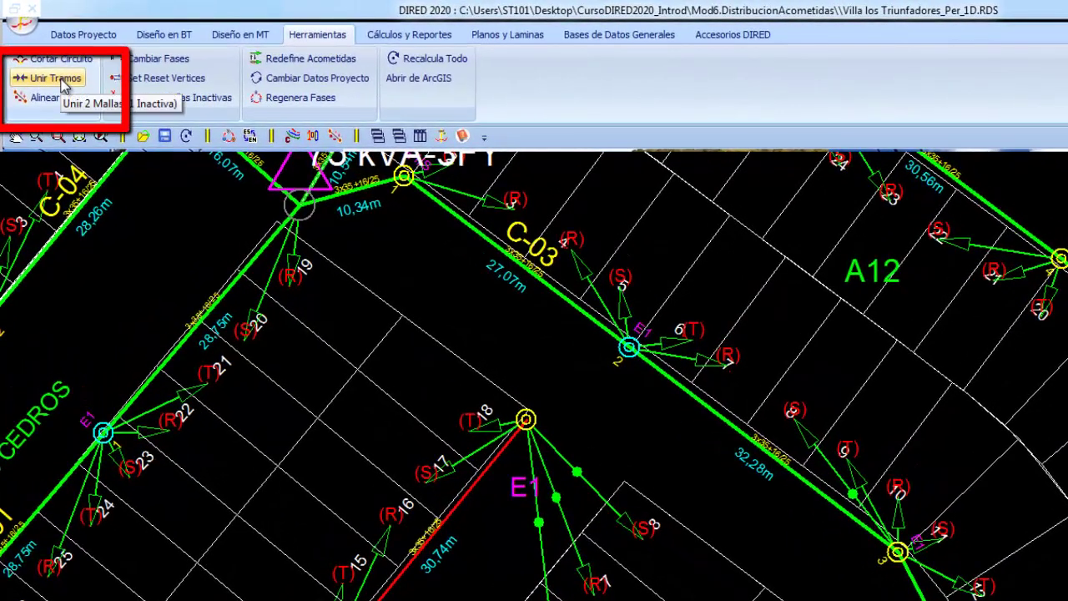
{"action": "left_click", "coordinate": [63, 83]}
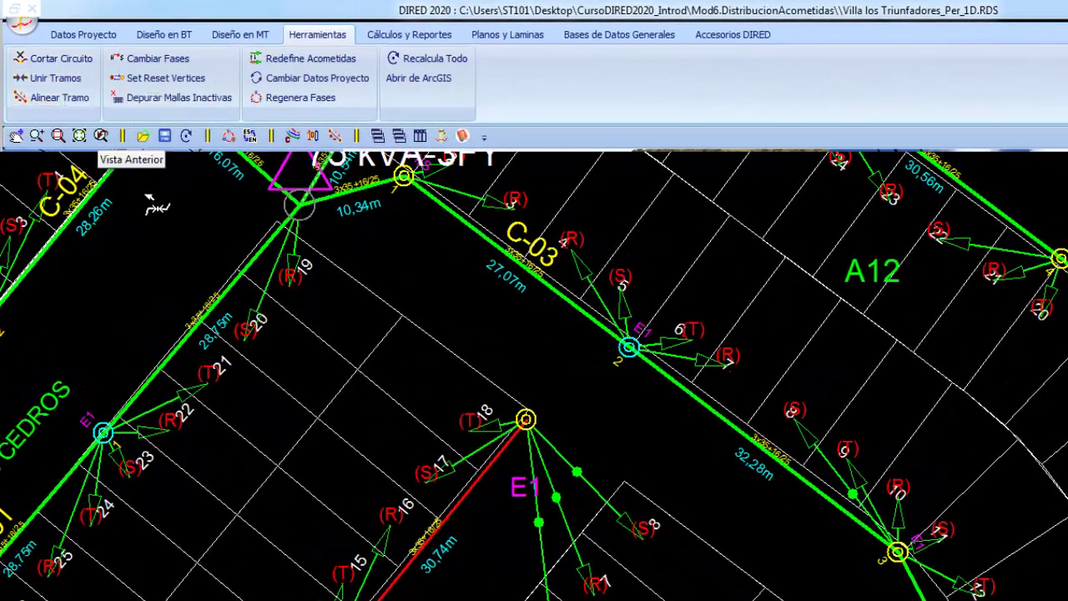
{"action": "left_click", "coordinate": [634, 359]}
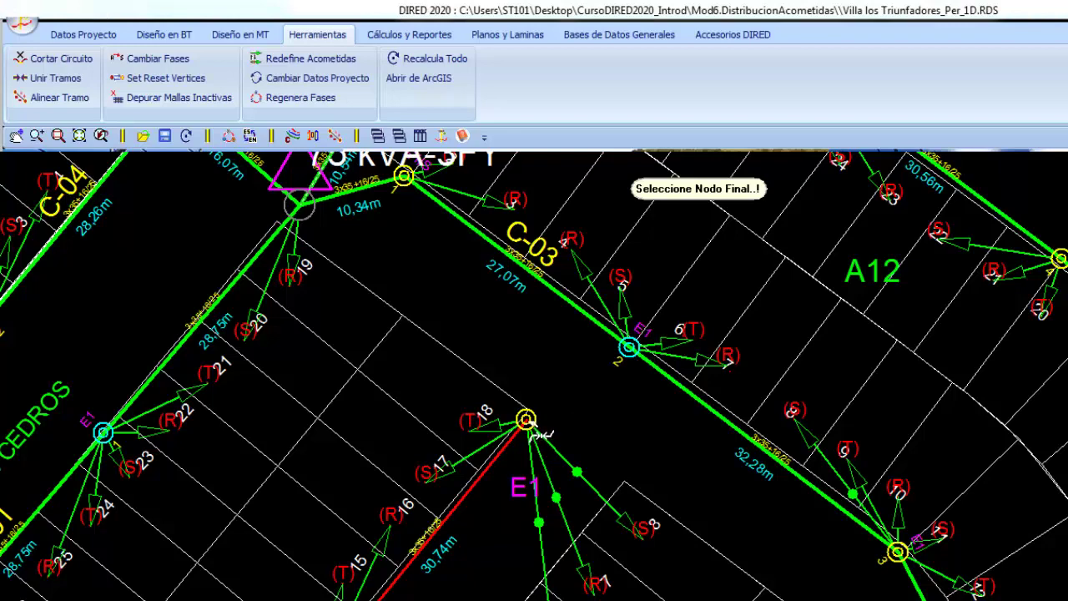
{"action": "left_click", "coordinate": [530, 424]}
{"action": "scroll", "coordinate": [671, 400], "scroll_direction": "down", "scroll_amount": 2}
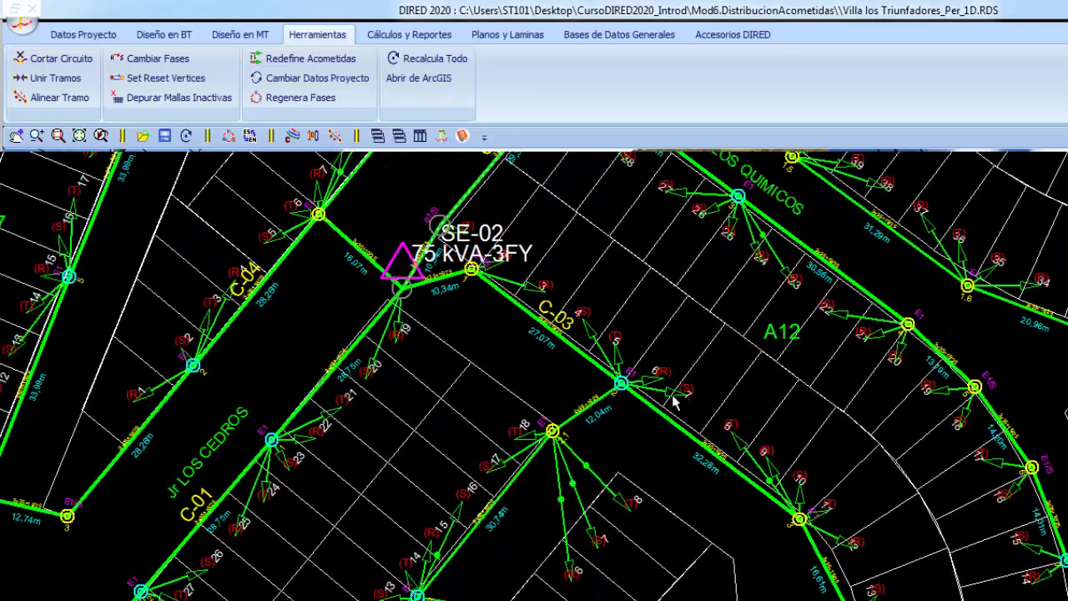
Pan past SE-02 and the PARQUE DE LA PASION roundabout to centre the Jardin FELICES block.
{"action": "middle_click_drag", "start_coordinate": [606, 482], "coordinate": [508, 405]}
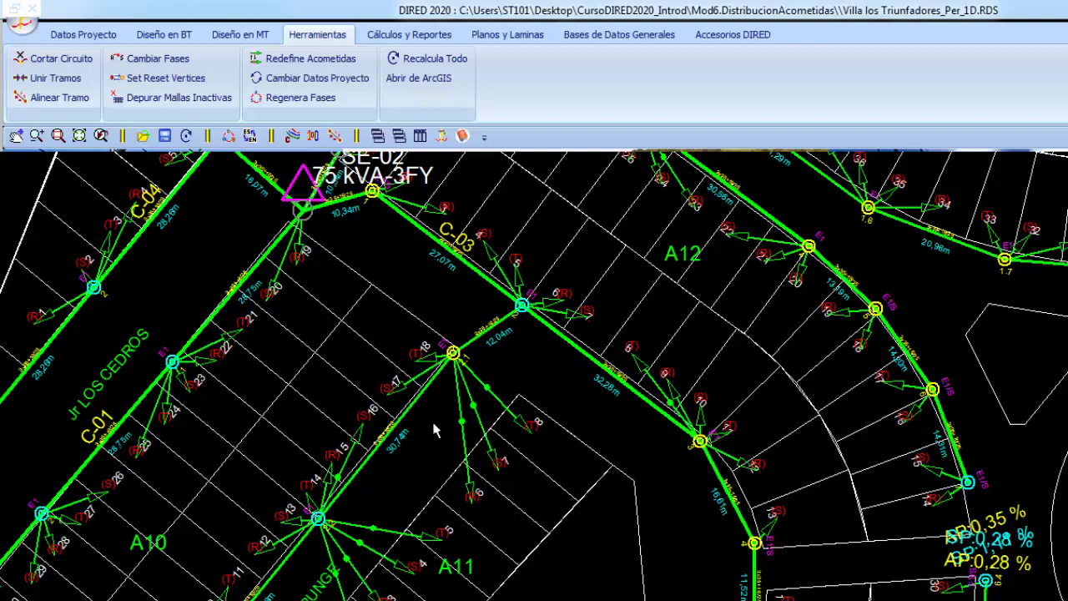
{"action": "middle_click_drag", "start_coordinate": [434, 430], "coordinate": [383, 529]}
{"action": "scroll", "coordinate": [468, 385], "scroll_direction": "up", "scroll_amount": 2}
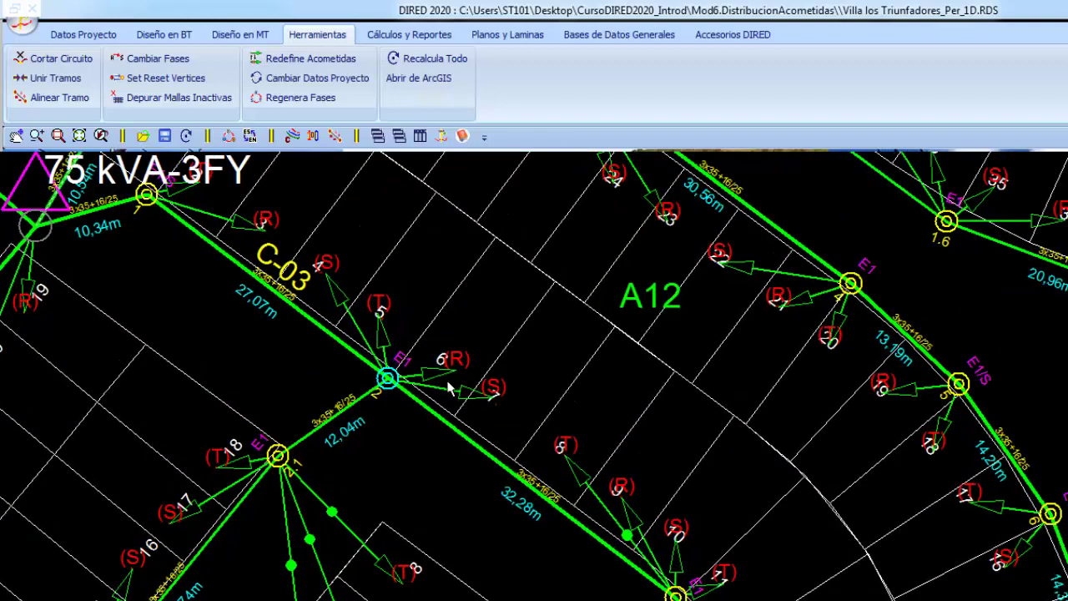
{"action": "scroll", "coordinate": [448, 388], "scroll_direction": "down", "scroll_amount": 4}
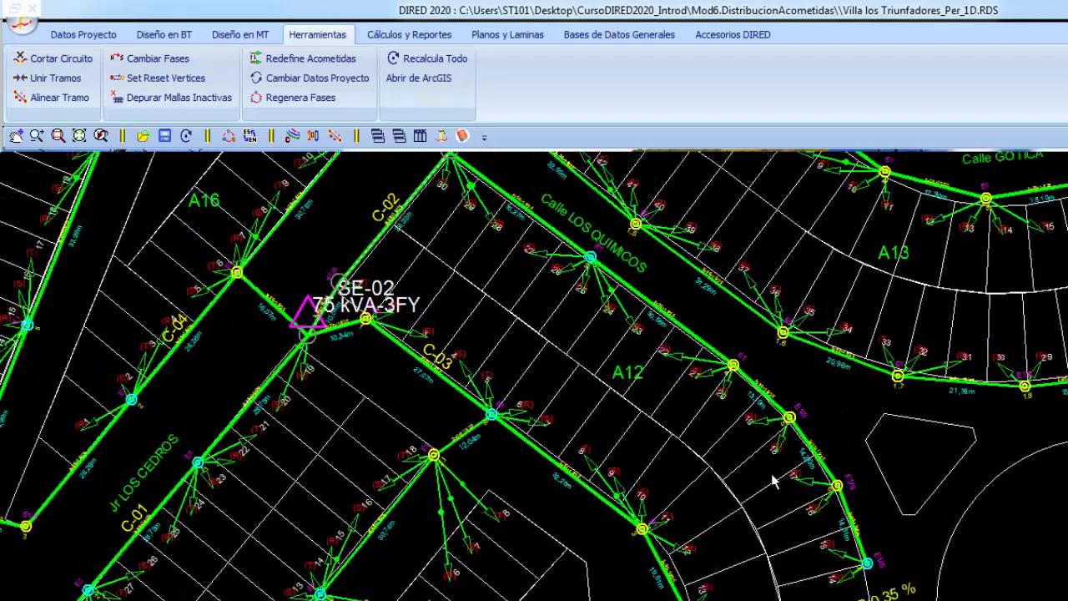
{"action": "middle_click_drag", "start_coordinate": [600, 367], "coordinate": [396, 244]}
{"action": "middle_click_drag", "start_coordinate": [743, 551], "coordinate": [576, 463]}
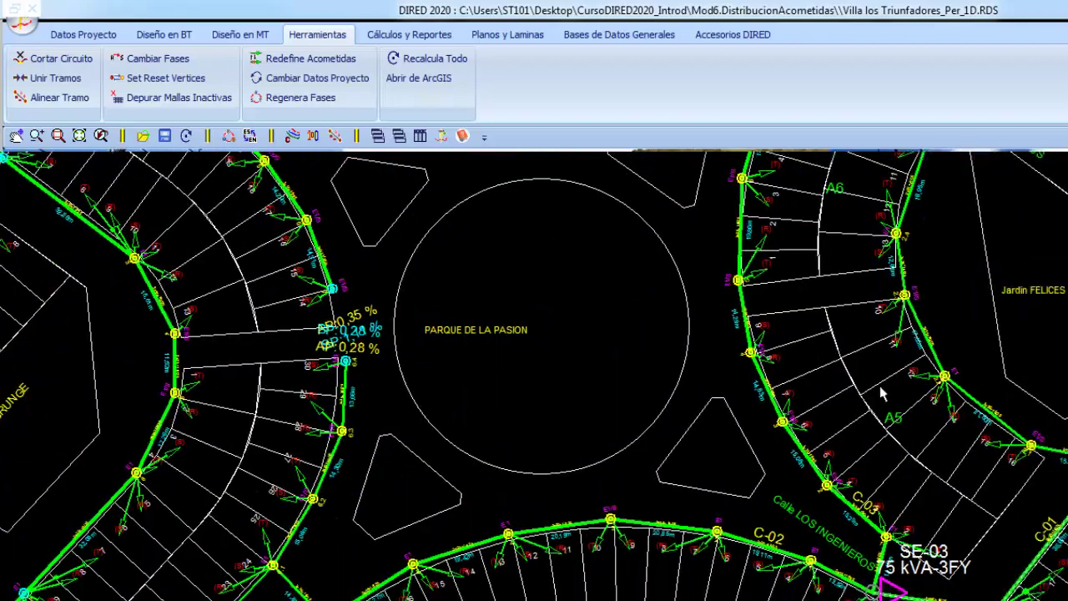
{"action": "middle_click_drag", "start_coordinate": [882, 393], "coordinate": [953, 464]}
{"action": "middle_click_drag", "start_coordinate": [1023, 375], "coordinate": [670, 460]}
{"action": "scroll", "coordinate": [717, 449], "scroll_direction": "up", "scroll_amount": 1}
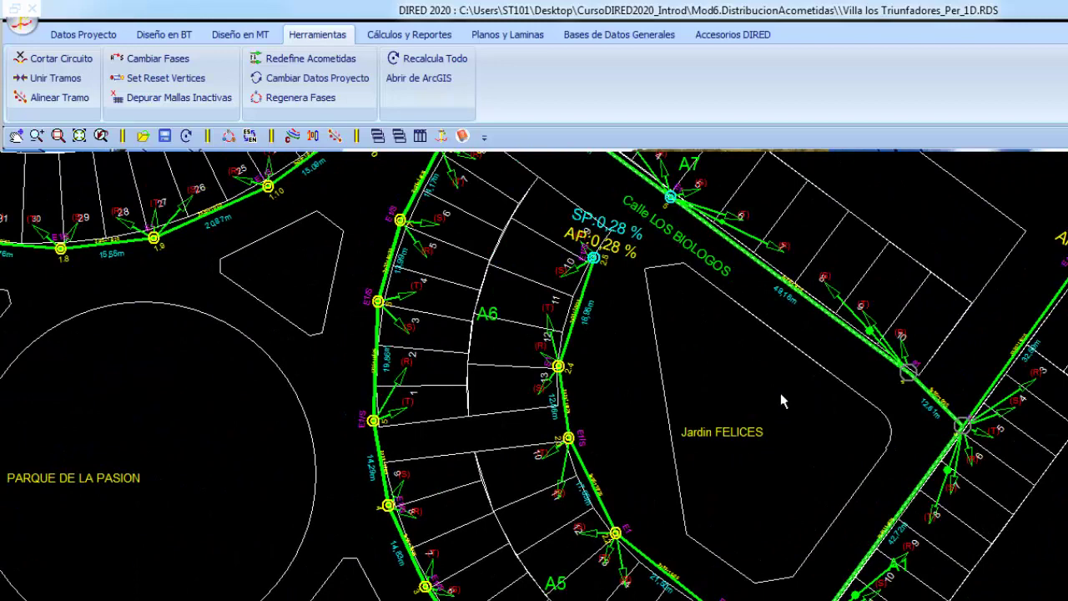
{"action": "middle_click_drag", "start_coordinate": [780, 401], "coordinate": [694, 445]}
{"action": "scroll", "coordinate": [692, 517], "scroll_direction": "up", "scroll_amount": 1}
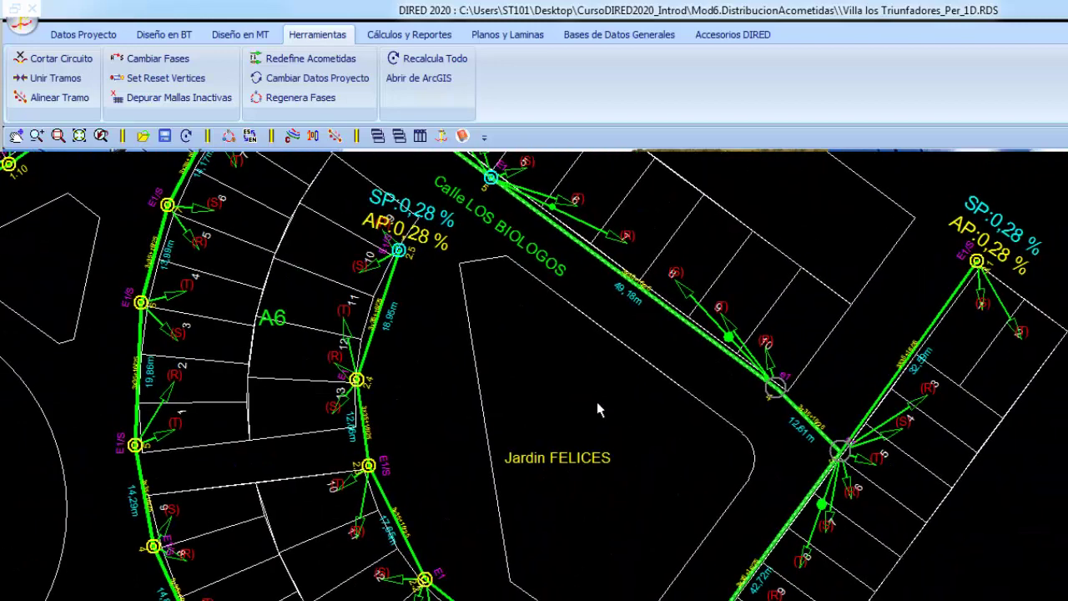
{"action": "middle_click_drag", "start_coordinate": [582, 493], "coordinate": [543, 452]}
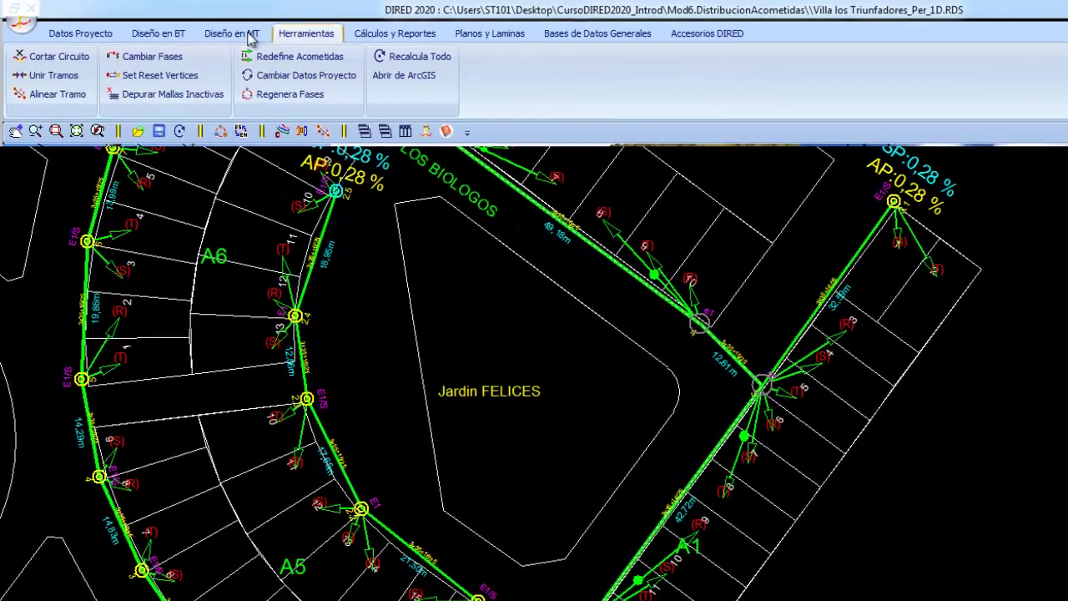
Add a new load node from pole E1 into the Jardin FELICES block.
{"action": "left_click", "coordinate": [156, 35]}
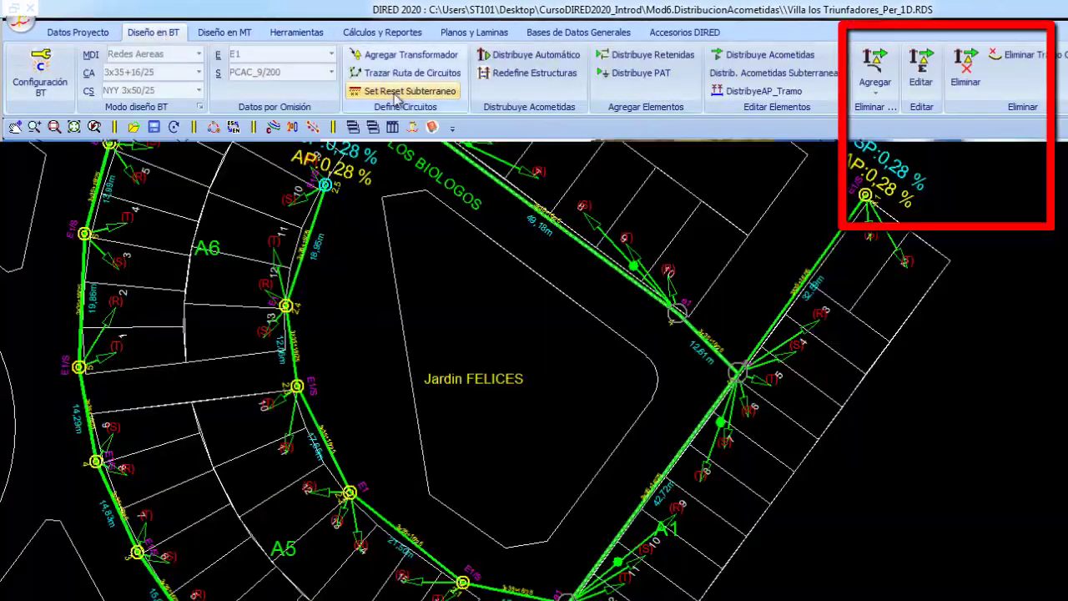
{"action": "left_click", "coordinate": [876, 80]}
{"action": "left_click", "coordinate": [899, 128]}
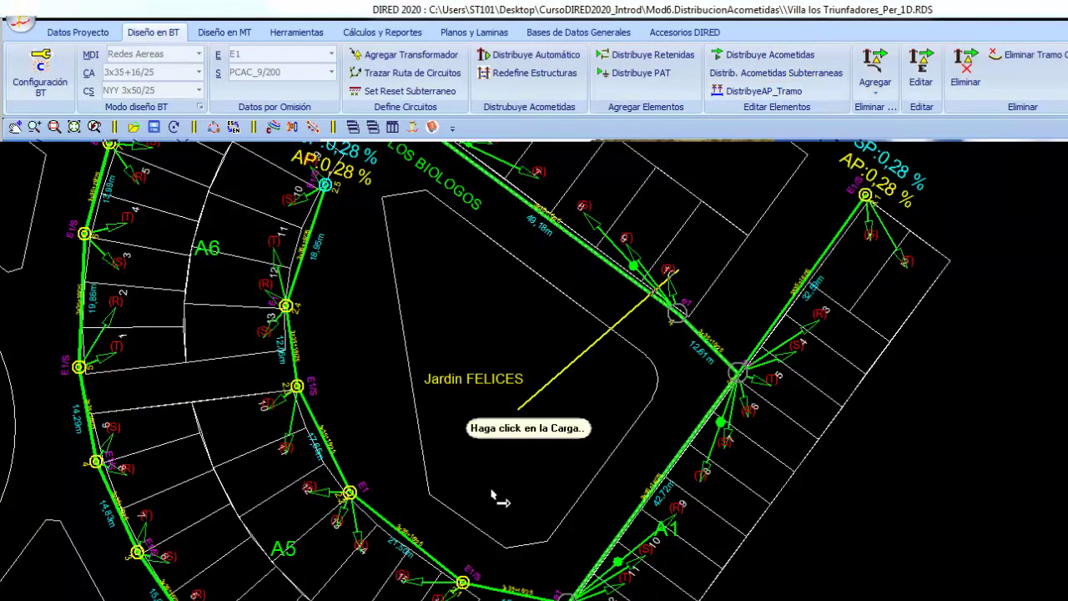
{"action": "right_click", "coordinate": [583, 423]}
{"action": "left_click", "coordinate": [604, 113]}
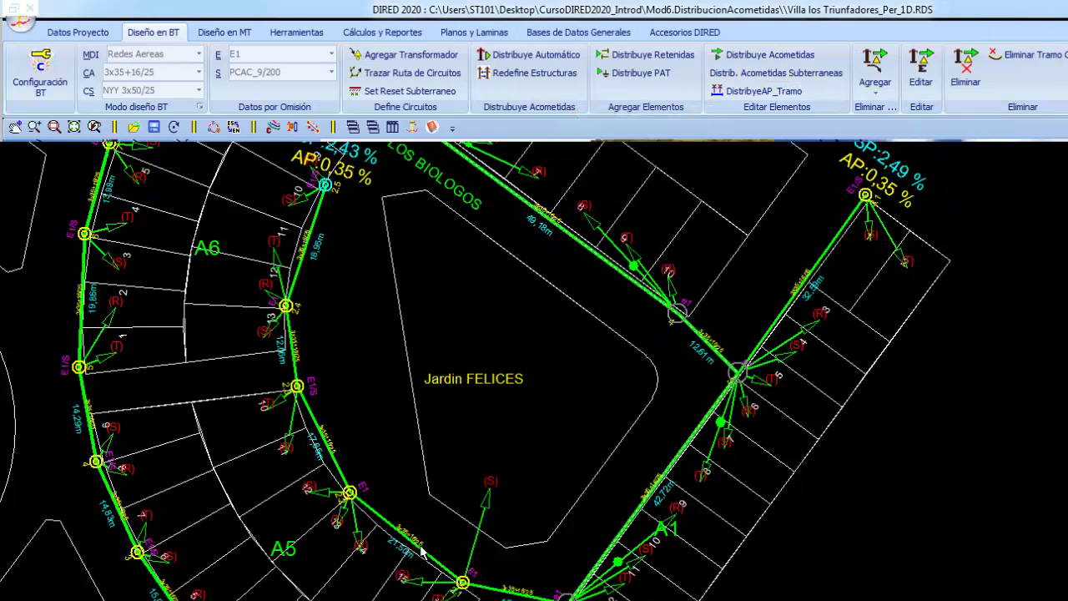
Make the new service a Trifasico 3F1N special load named Nido Inicial, 6,0 kW demand.
{"action": "left_click", "coordinate": [488, 512]}
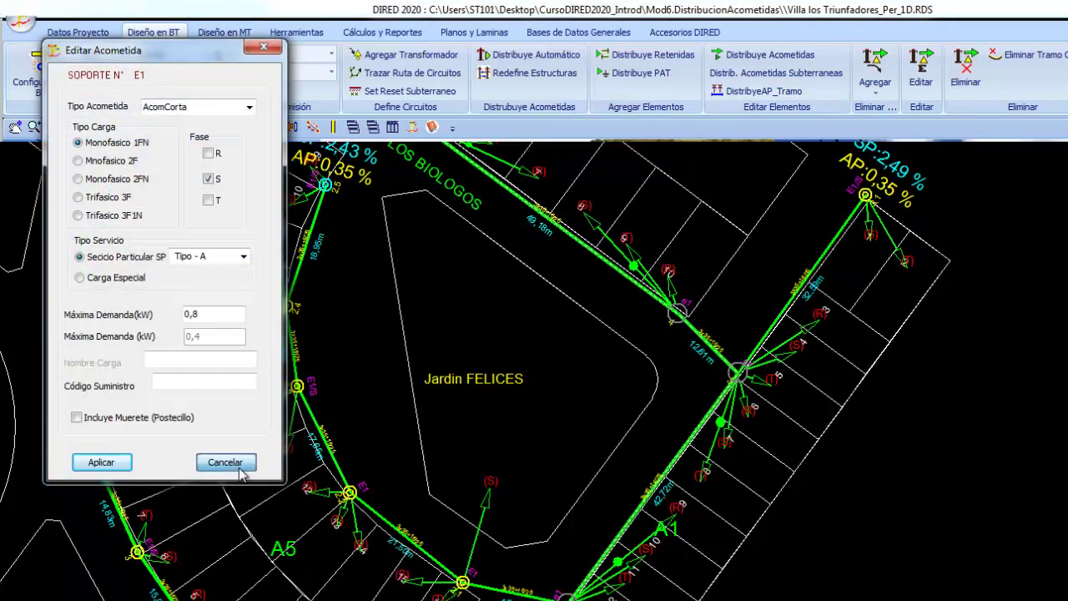
{"action": "key", "text": "Escape"}
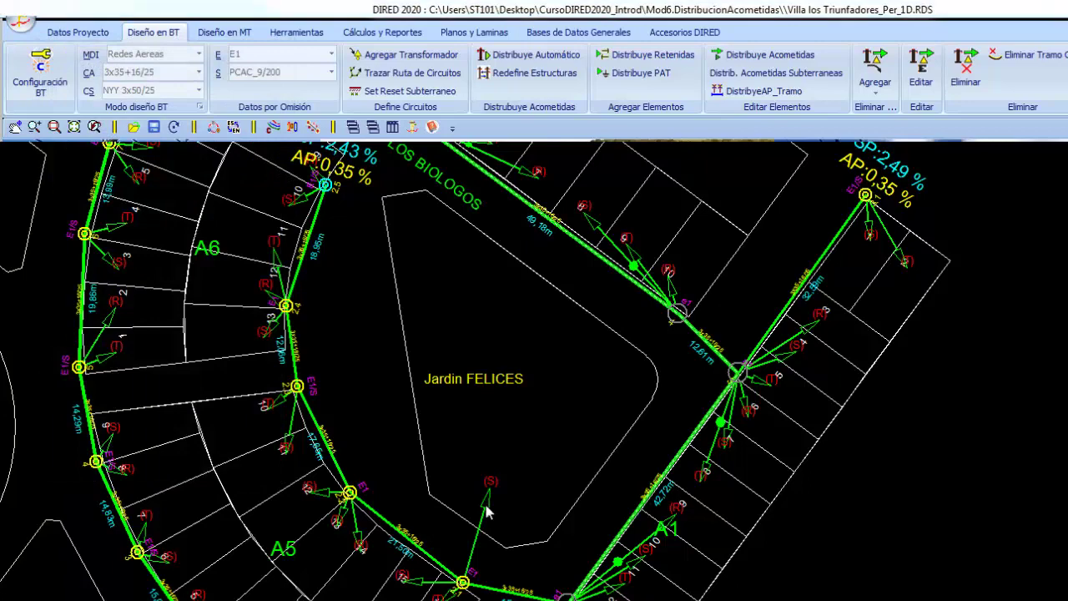
{"action": "left_click", "coordinate": [488, 511]}
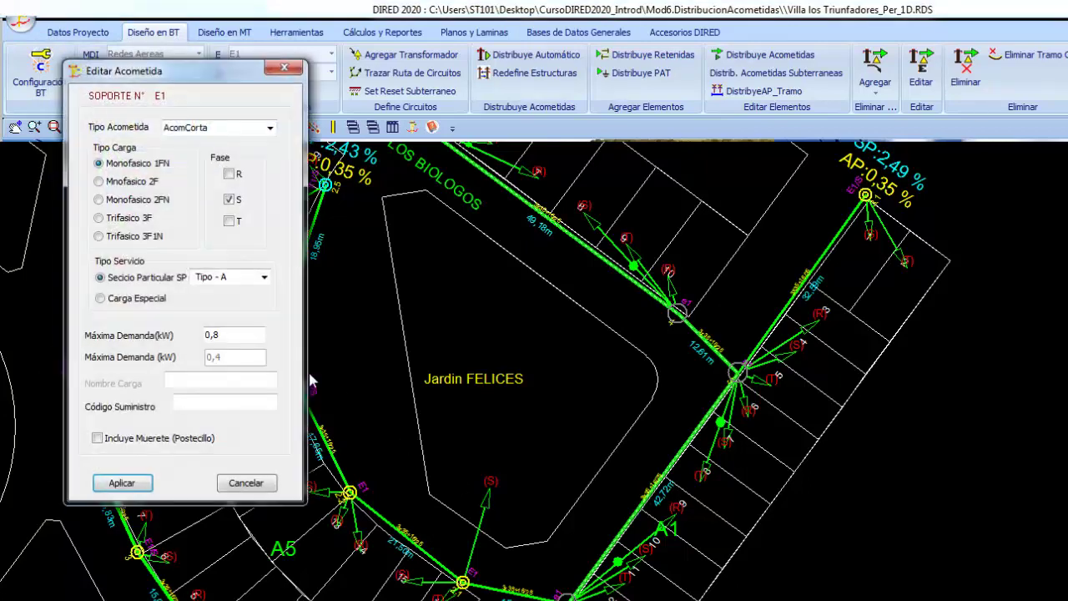
{"action": "left_click", "coordinate": [126, 239]}
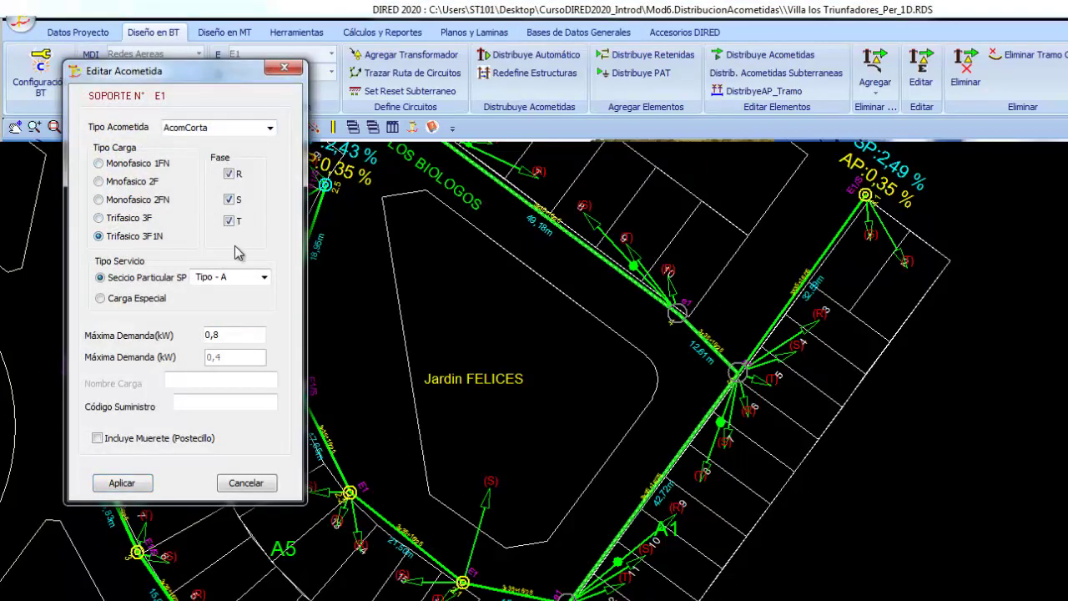
{"action": "left_click", "coordinate": [117, 302]}
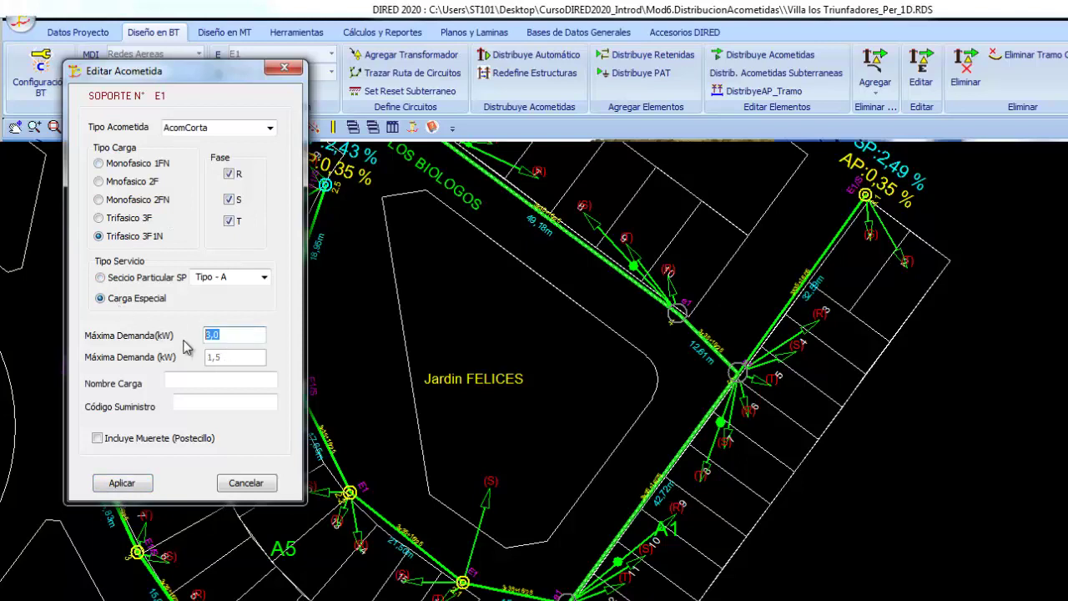
{"action": "left_click", "coordinate": [223, 384]}
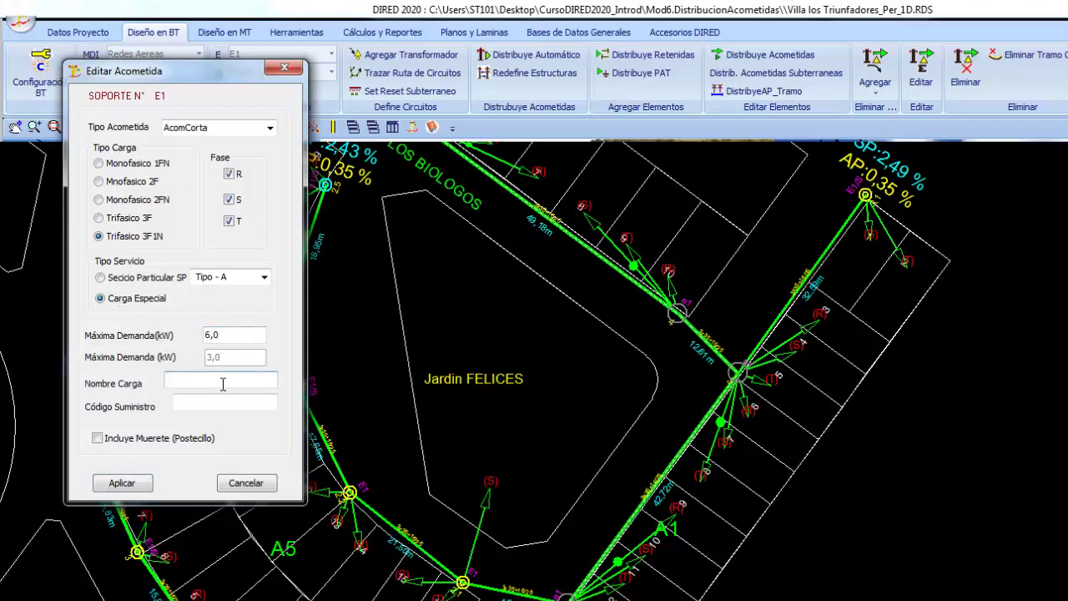
{"action": "type", "text": "o Jesus"}
{"action": "left_click", "coordinate": [122, 482]}
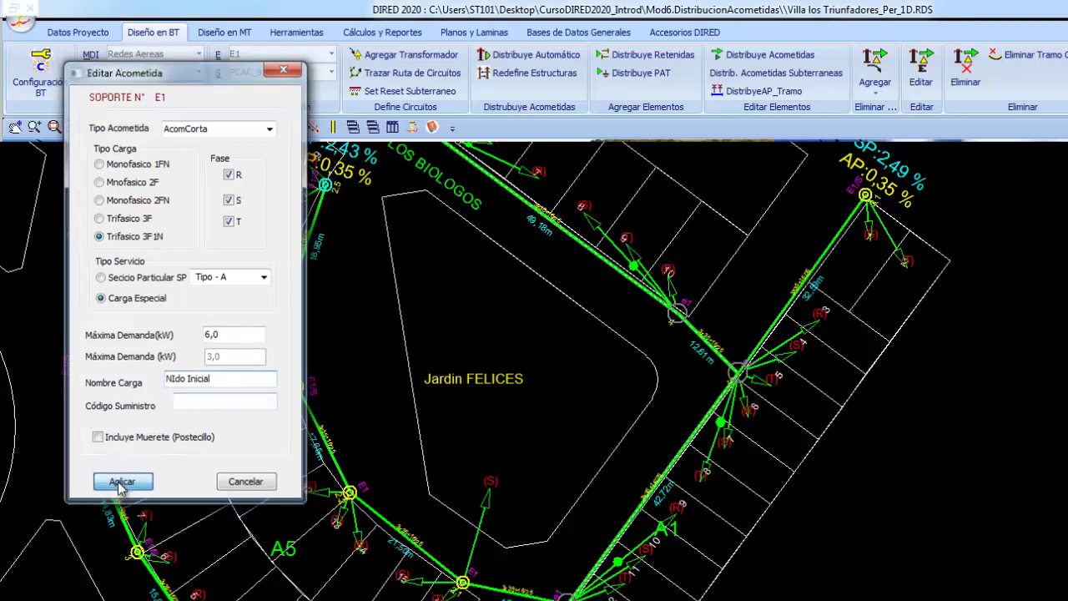
{"action": "scroll", "coordinate": [472, 559], "scroll_direction": "up", "scroll_amount": 2}
{"action": "scroll", "coordinate": [467, 561], "scroll_direction": "up", "scroll_amount": 1}
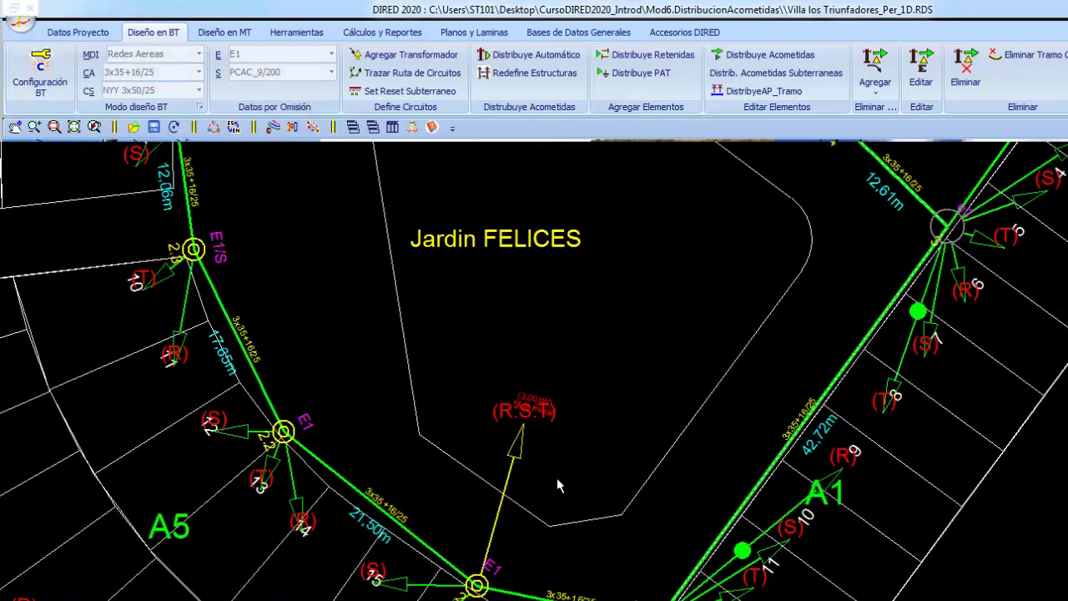
{"action": "scroll", "coordinate": [545, 440], "scroll_direction": "up", "scroll_amount": 1}
{"action": "scroll", "coordinate": [510, 413], "scroll_direction": "up", "scroll_amount": 1}
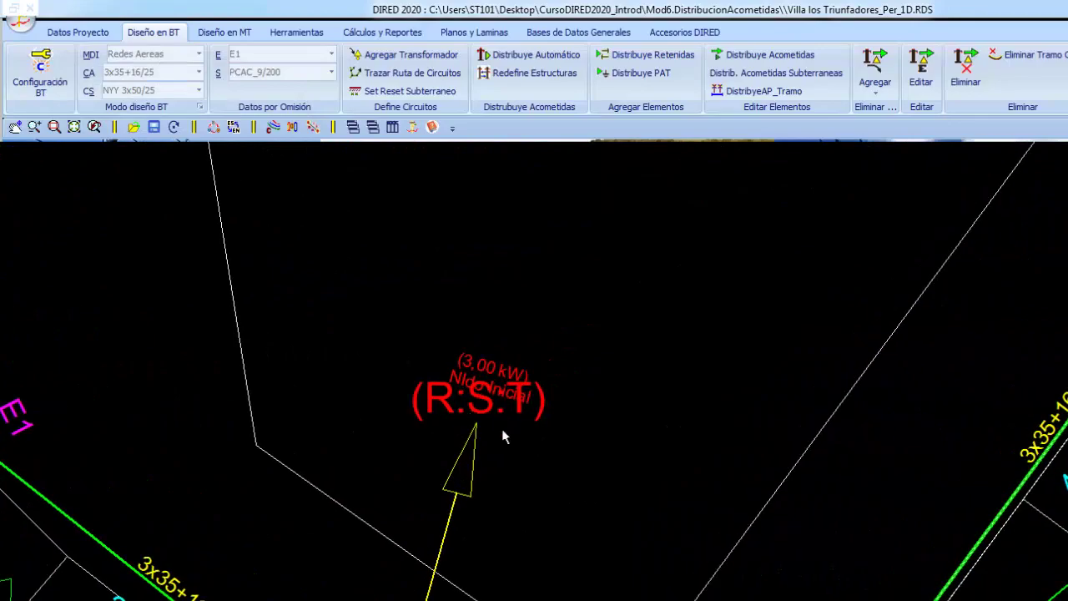
{"action": "scroll", "coordinate": [550, 435], "scroll_direction": "down", "scroll_amount": 1}
{"action": "scroll", "coordinate": [581, 454], "scroll_direction": "down", "scroll_amount": 2}
{"action": "scroll", "coordinate": [543, 384], "scroll_direction": "down", "scroll_amount": 1}
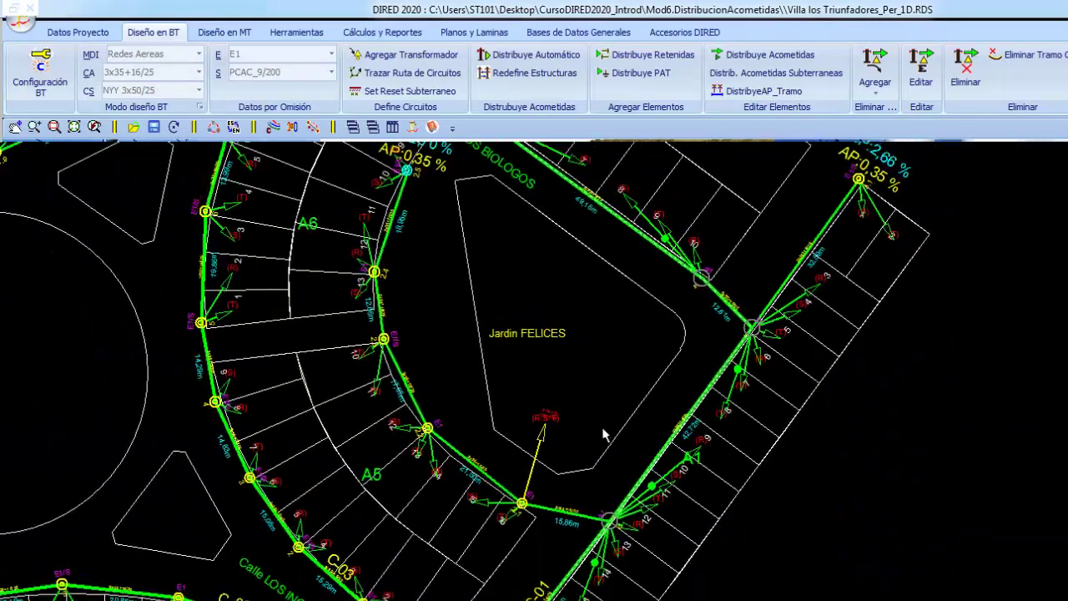
{"action": "scroll", "coordinate": [512, 323], "scroll_direction": "down", "scroll_amount": 1}
{"action": "middle_click_drag", "start_coordinate": [512, 332], "coordinate": [583, 387]}
{"action": "middle_click_drag", "start_coordinate": [467, 334], "coordinate": [709, 493]}
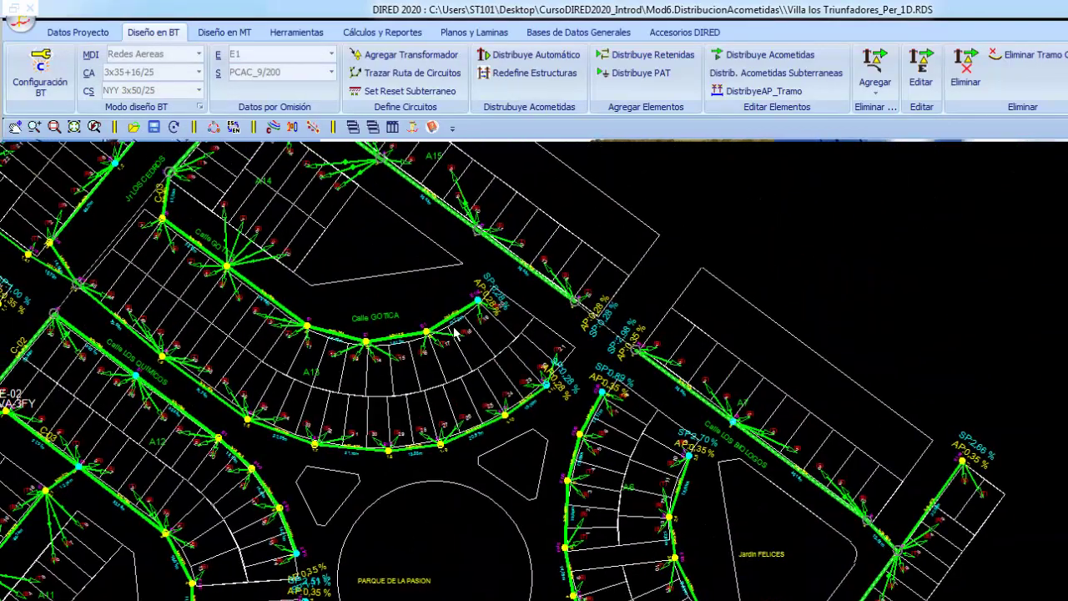
{"action": "middle_click_drag", "start_coordinate": [501, 351], "coordinate": [613, 457]}
{"action": "middle_click_drag", "start_coordinate": [554, 367], "coordinate": [574, 424]}
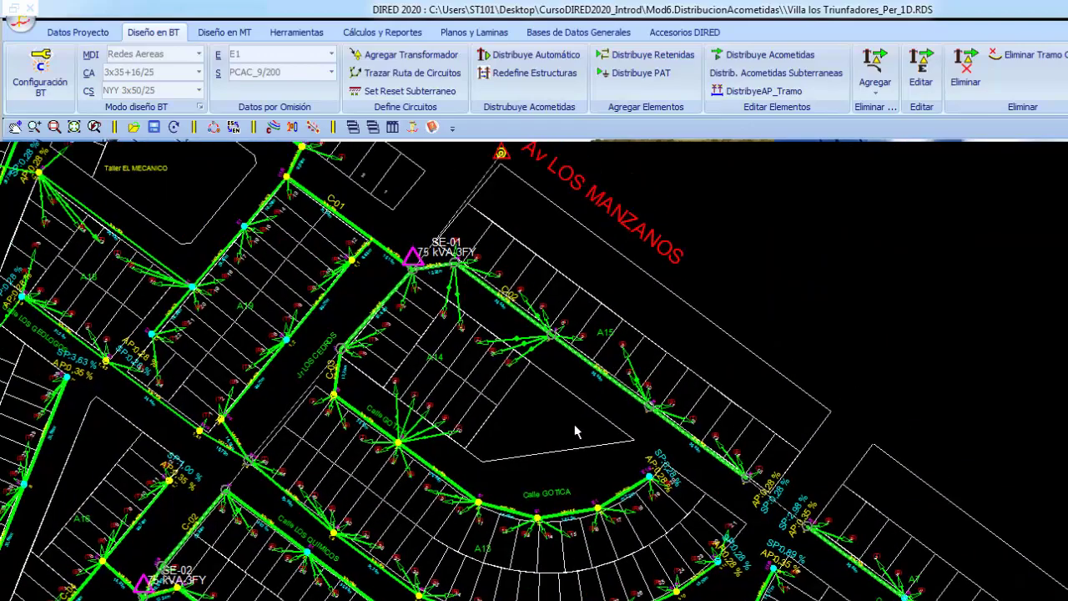
{"action": "scroll", "coordinate": [595, 437], "scroll_direction": "up", "scroll_amount": 3}
{"action": "scroll", "coordinate": [594, 438], "scroll_direction": "up", "scroll_amount": 2}
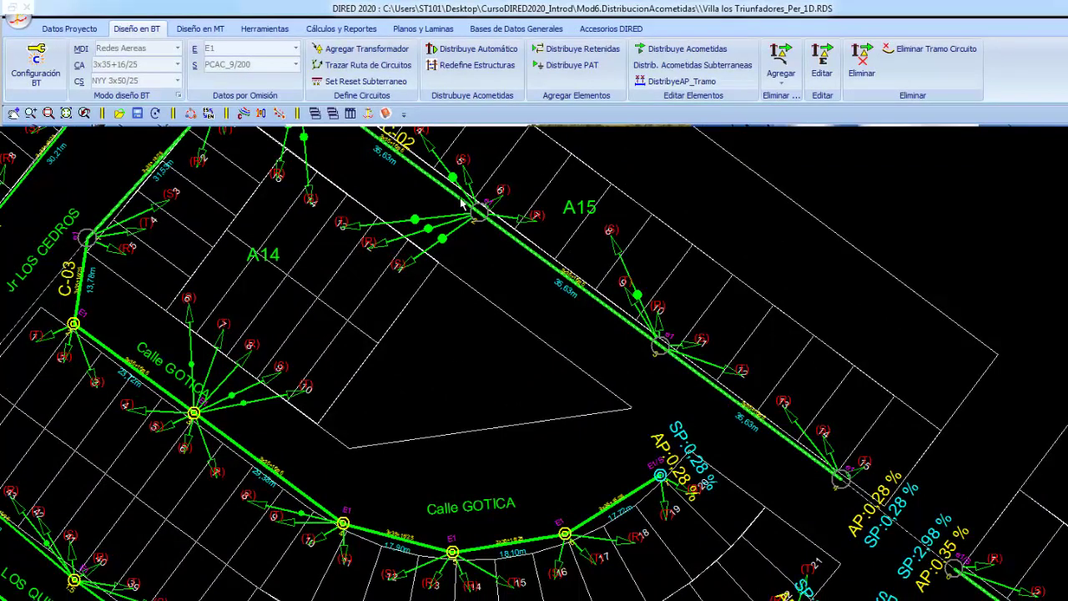
Add a service node from a circuit C-02 pole into the triangular open area beside A15.
{"action": "left_click", "coordinate": [782, 60]}
{"action": "left_click", "coordinate": [795, 140]}
{"action": "left_click", "coordinate": [660, 346]}
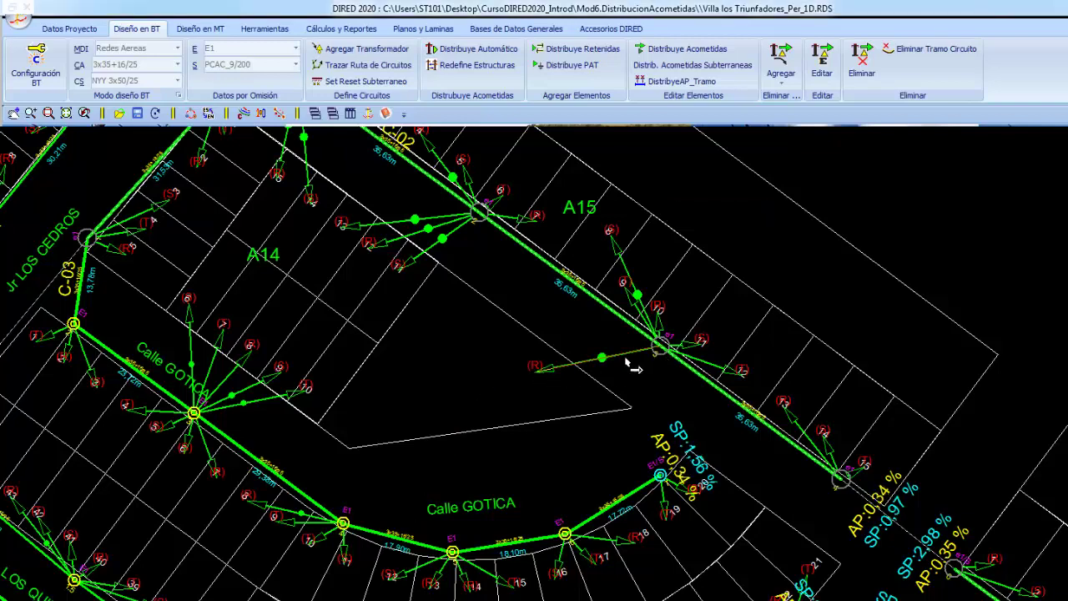
{"action": "left_click", "coordinate": [544, 371]}
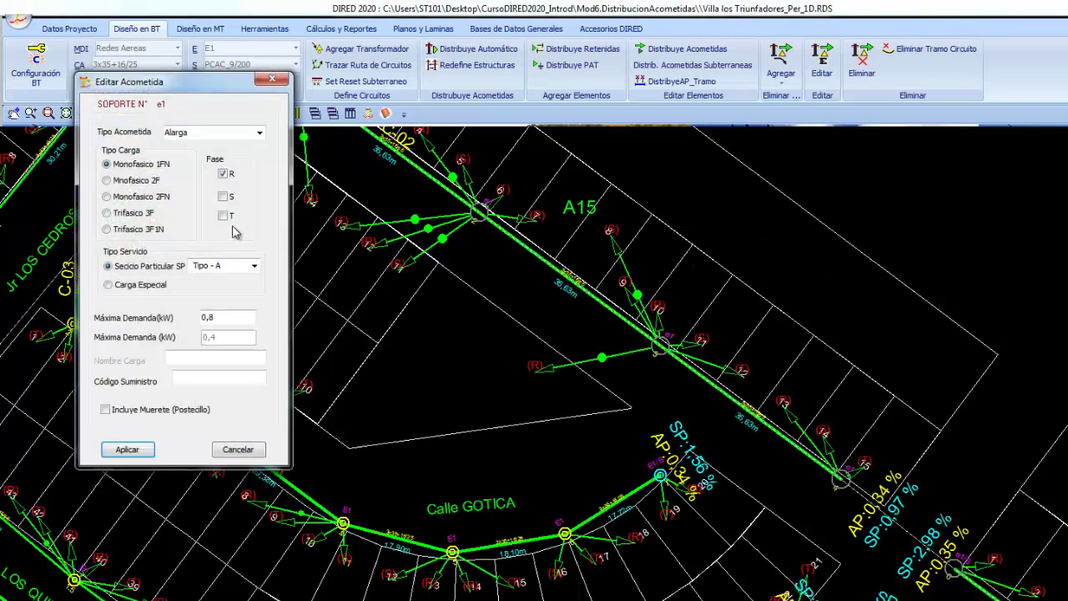
Set the new service to Trifasico 3F1N special load with 4,5 kW maximum demand.
{"action": "left_click", "coordinate": [133, 230]}
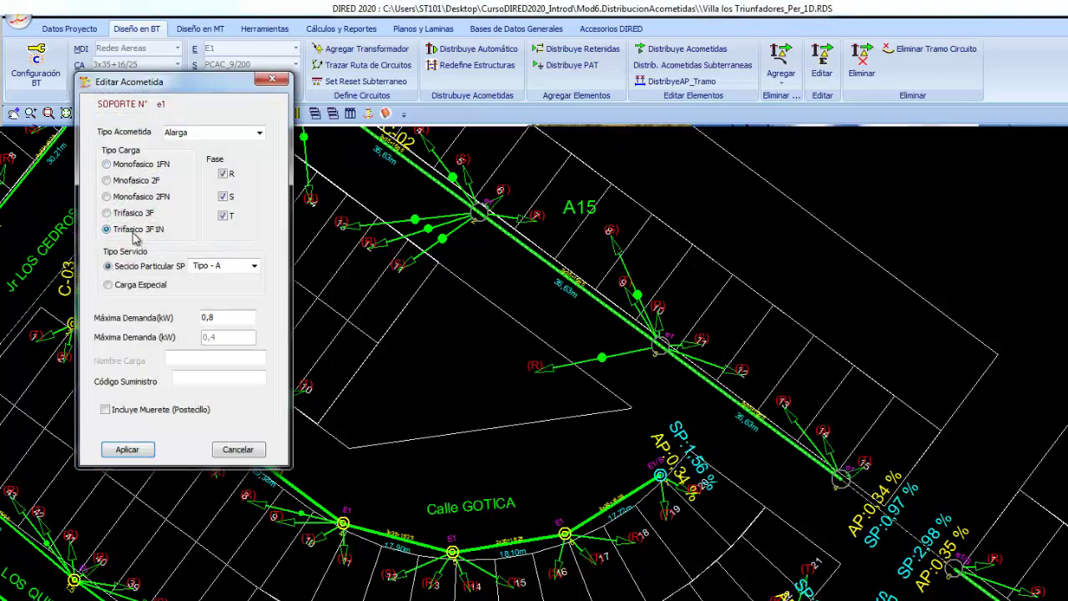
{"action": "left_click", "coordinate": [142, 285]}
{"action": "left_click_drag", "start_coordinate": [230, 318], "coordinate": [153, 318]}
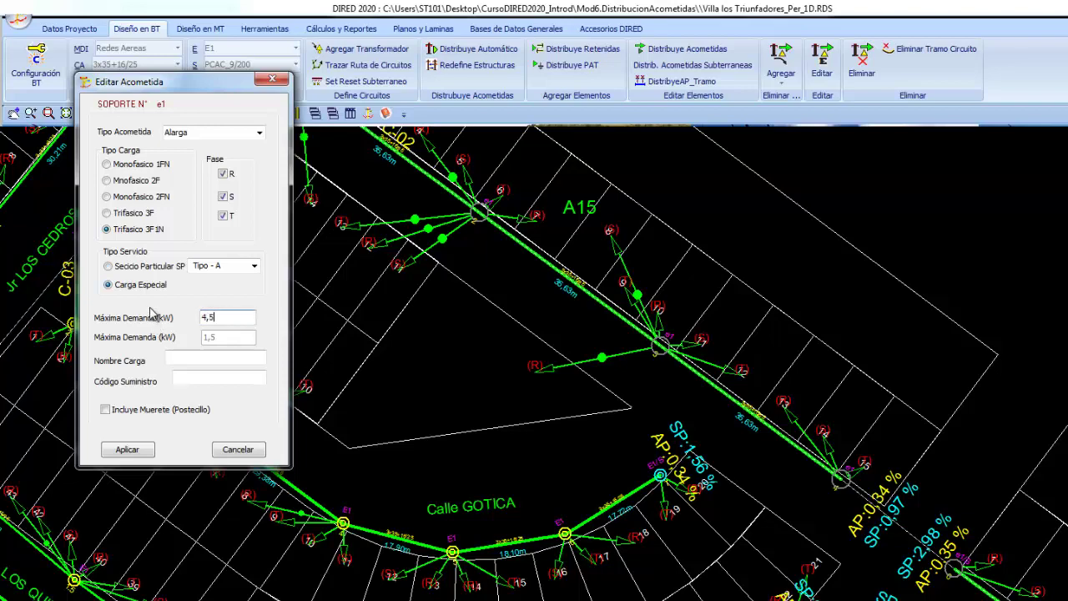
{"action": "left_click", "coordinate": [134, 449]}
{"action": "scroll", "coordinate": [511, 345], "scroll_direction": "down", "scroll_amount": 2}
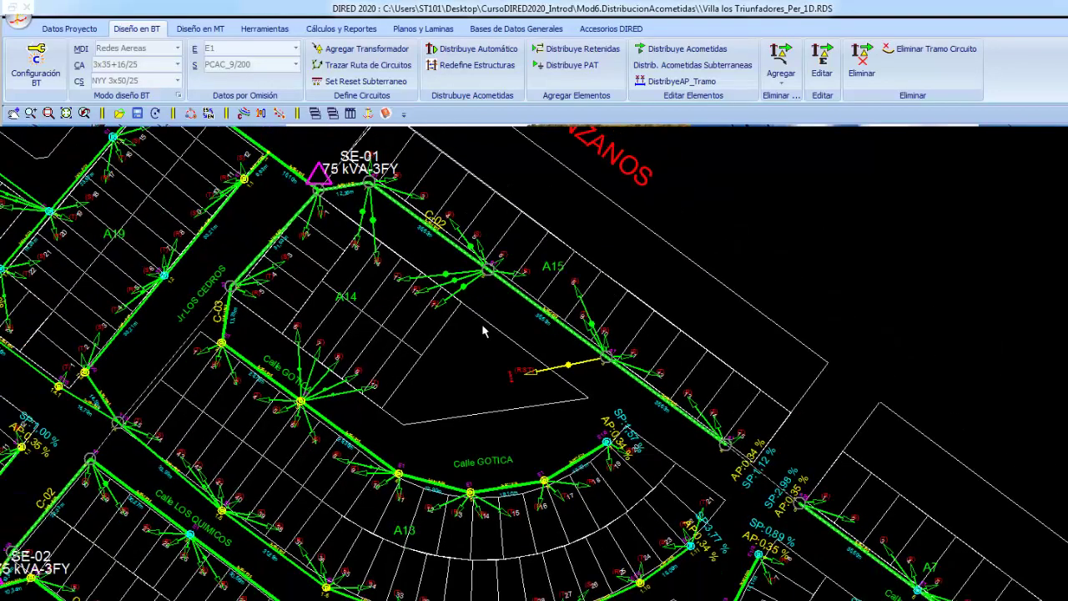
{"action": "scroll", "coordinate": [468, 359], "scroll_direction": "down", "scroll_amount": 2}
{"action": "scroll", "coordinate": [257, 377], "scroll_direction": "down", "scroll_amount": 1}
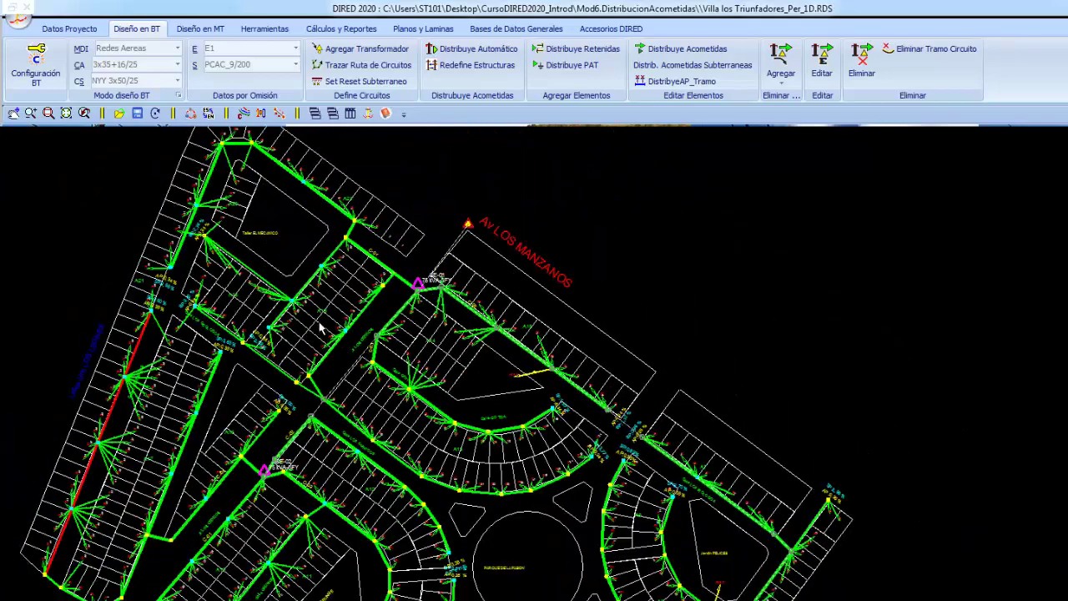
{"action": "scroll", "coordinate": [398, 311], "scroll_direction": "up", "scroll_amount": 1}
{"action": "scroll", "coordinate": [417, 342], "scroll_direction": "up", "scroll_amount": 1}
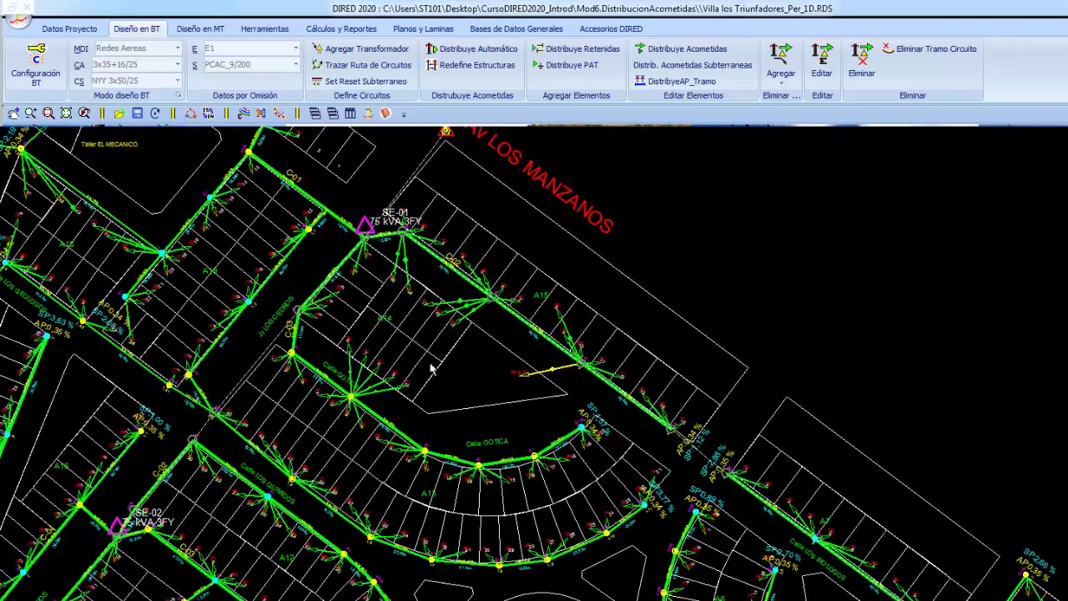
{"action": "scroll", "coordinate": [367, 351], "scroll_direction": "up", "scroll_amount": 1}
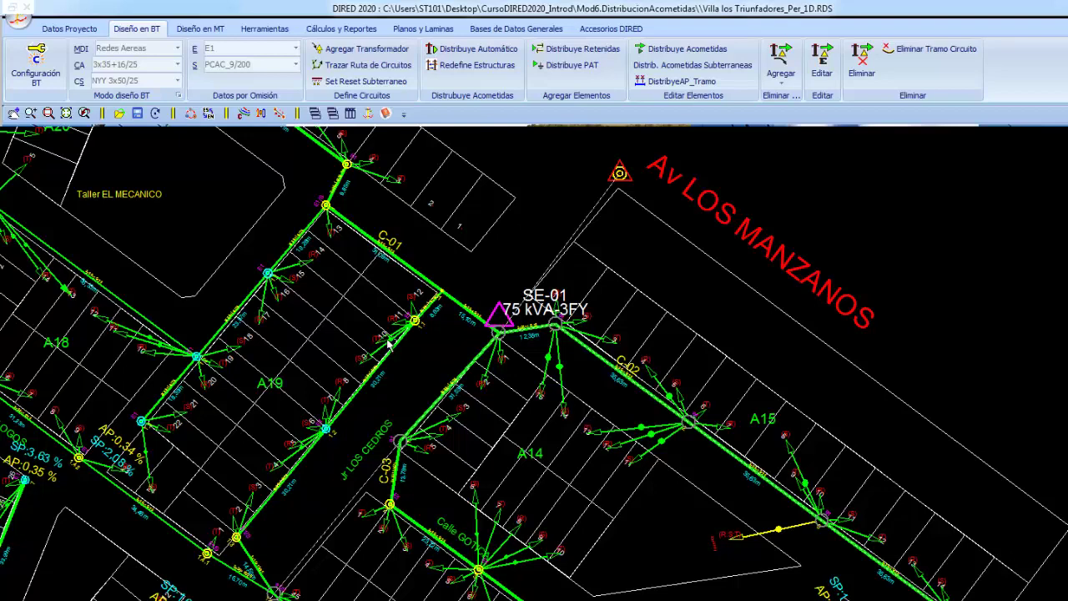
{"action": "scroll", "coordinate": [397, 342], "scroll_direction": "down", "scroll_amount": 1}
{"action": "scroll", "coordinate": [442, 354], "scroll_direction": "down", "scroll_amount": 1}
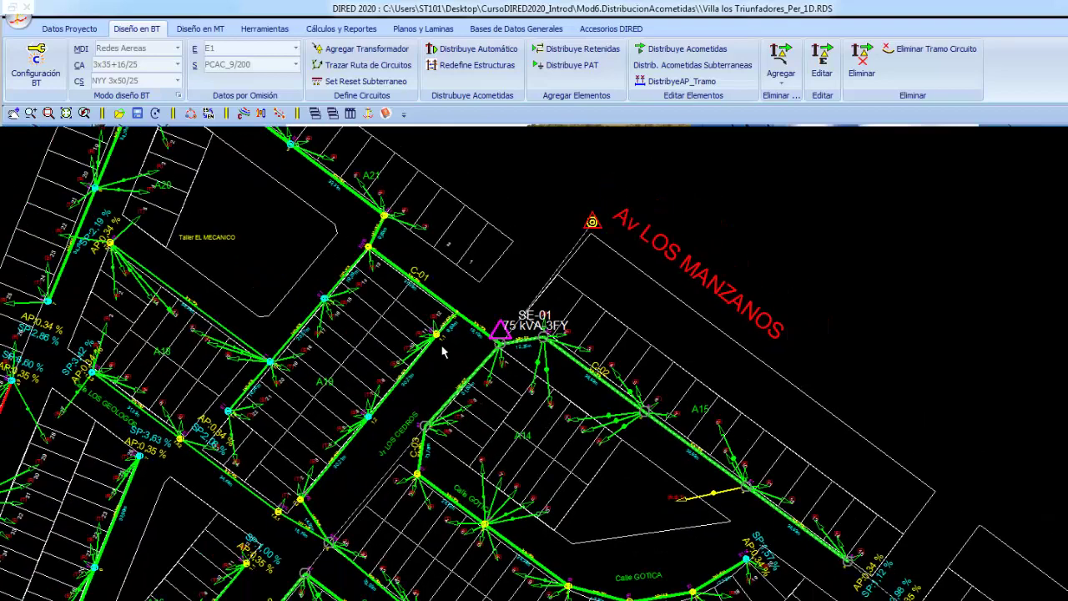
{"action": "scroll", "coordinate": [467, 334], "scroll_direction": "down", "scroll_amount": 1}
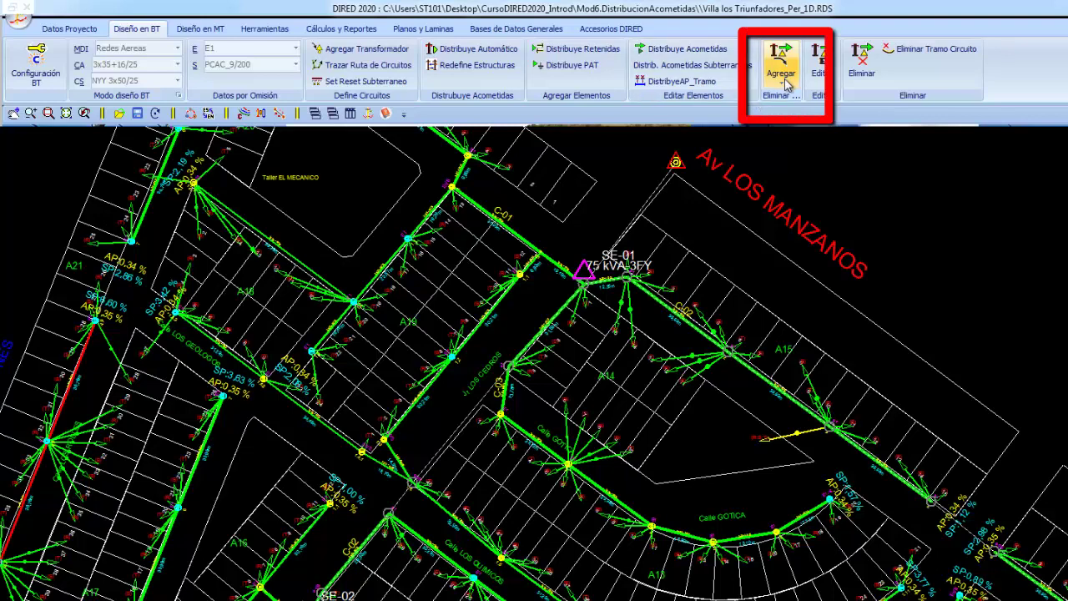
{"action": "middle_click_drag", "start_coordinate": [149, 350], "coordinate": [274, 326]}
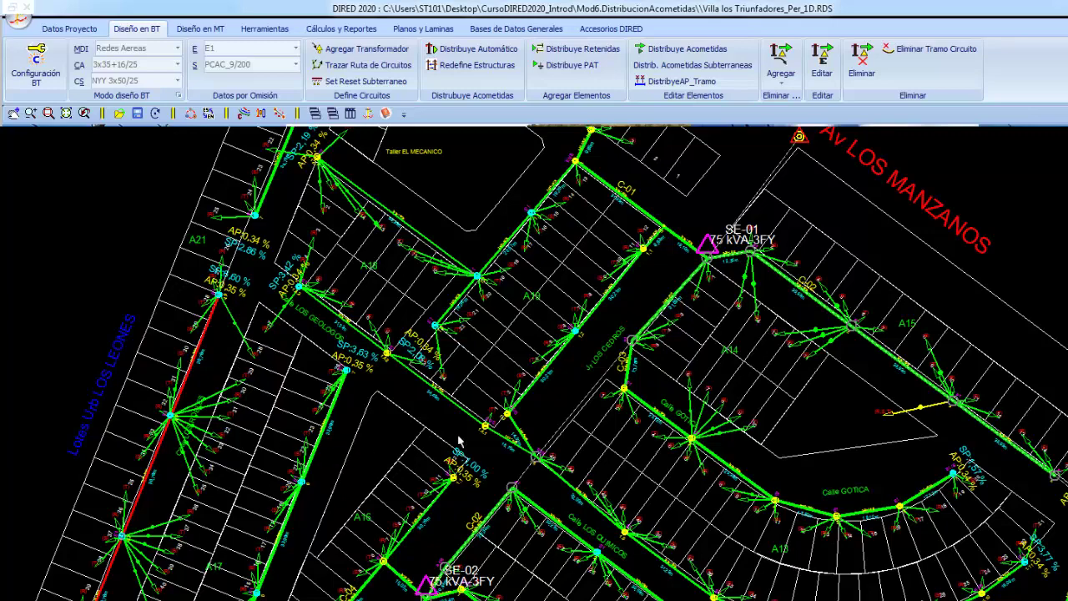
{"action": "middle_click_drag", "start_coordinate": [675, 409], "coordinate": [461, 409]}
{"action": "middle_click_drag", "start_coordinate": [406, 390], "coordinate": [564, 392]}
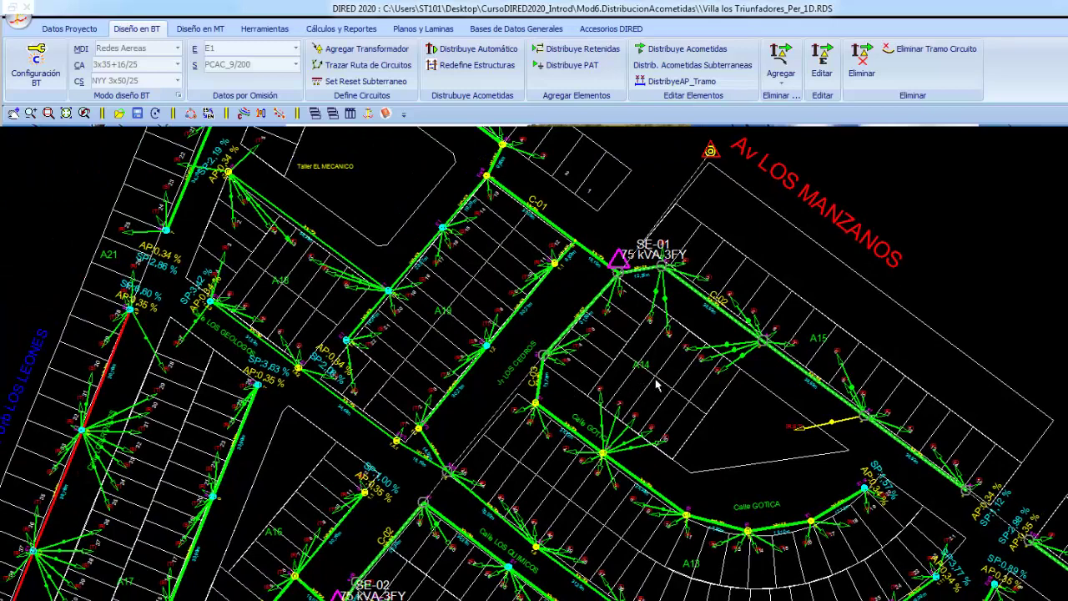
{"action": "mouse_move", "coordinate": [656, 385]}
{"action": "middle_mouse_down"}
{"action": "mouse_move", "coordinate": [652, 334]}
{"action": "mouse_move", "coordinate": [674, 333]}
{"action": "middle_mouse_up"}
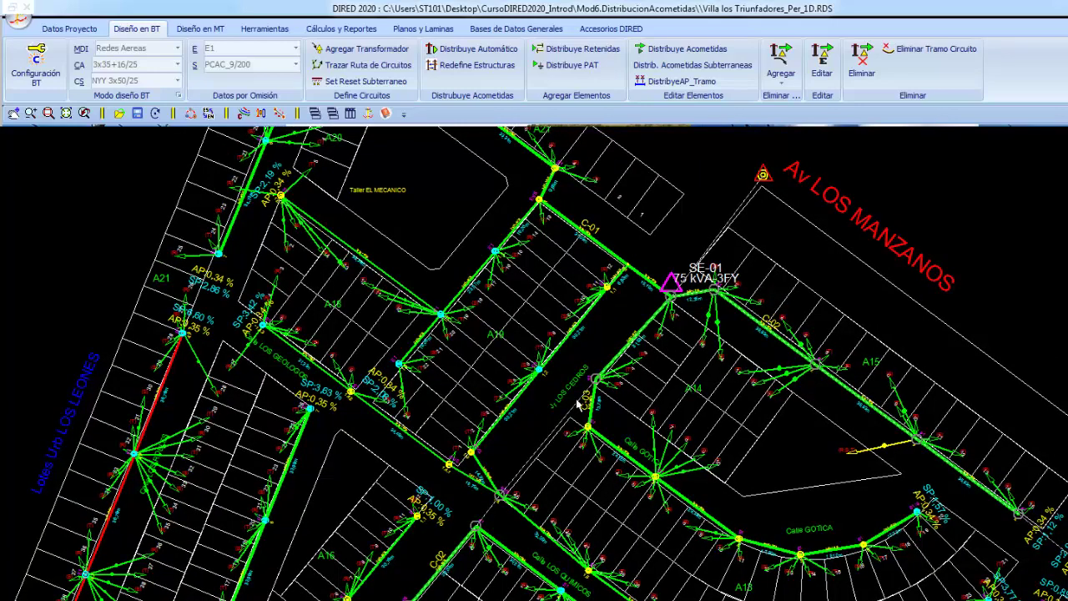
{"action": "scroll", "coordinate": [582, 405], "scroll_direction": "up", "scroll_amount": 1}
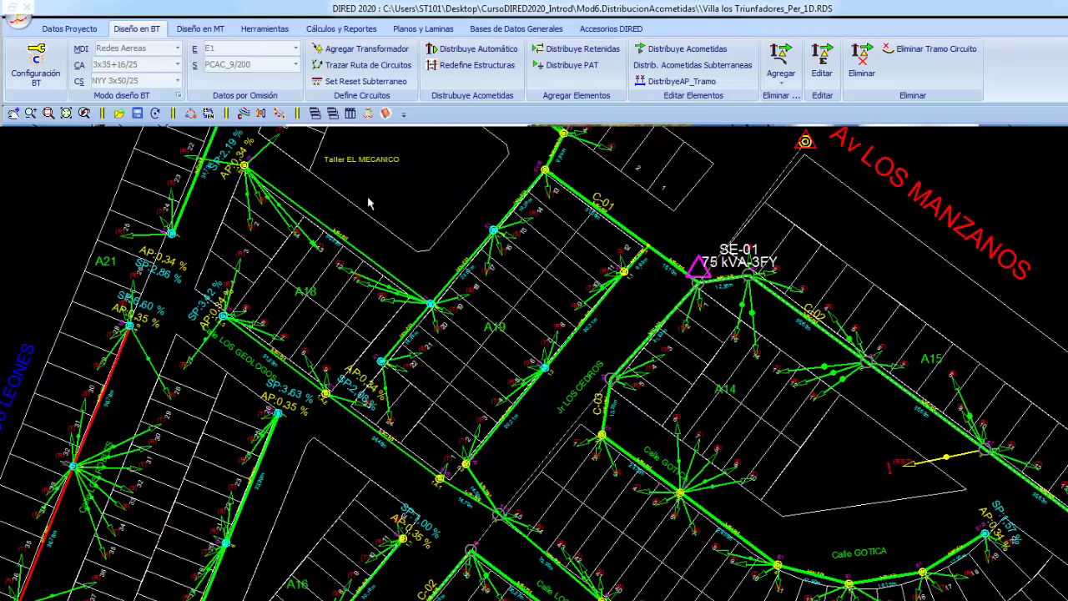
Turn on Ocultar Acometidas in Configuración BT and bring SE-01 and circuit C-02 into view.
{"action": "left_click", "coordinate": [244, 114]}
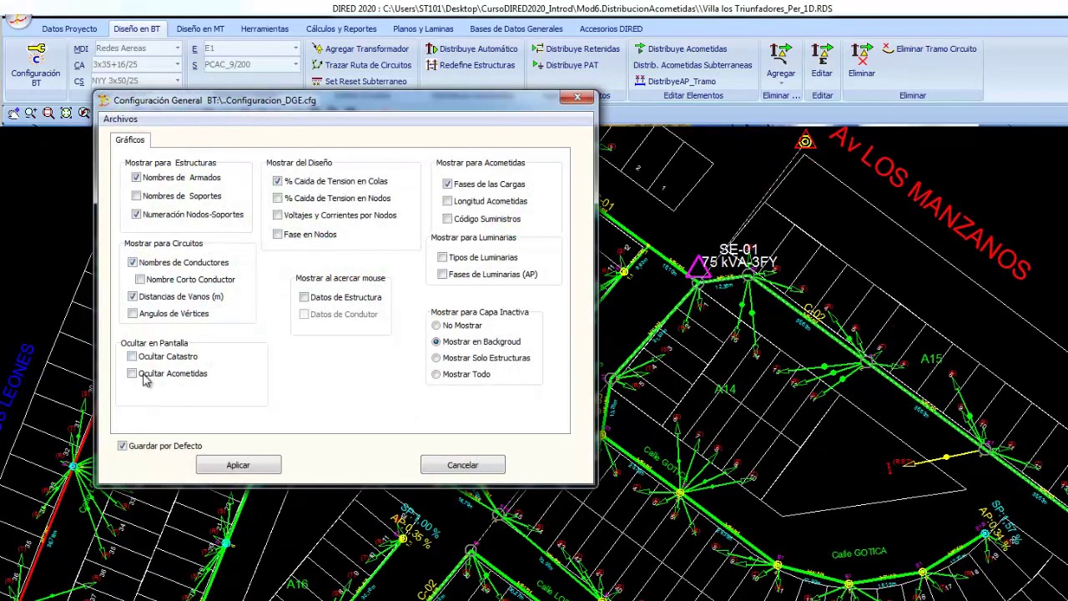
{"action": "left_click", "coordinate": [144, 378]}
{"action": "left_click", "coordinate": [238, 465]}
{"action": "scroll", "coordinate": [491, 366], "scroll_direction": "up", "scroll_amount": 1}
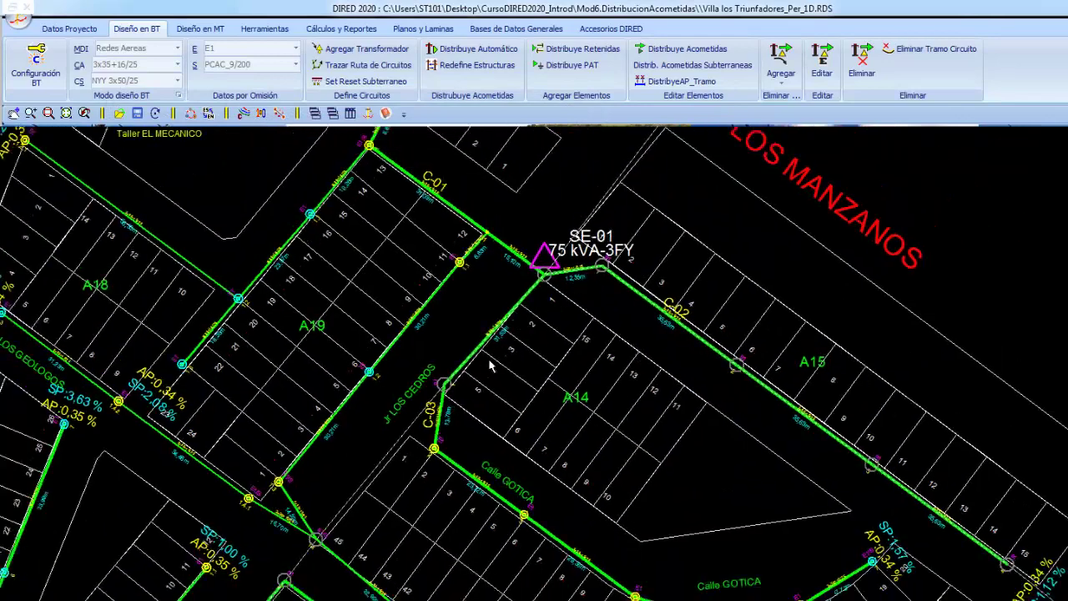
{"action": "scroll", "coordinate": [491, 366], "scroll_direction": "down", "scroll_amount": 1}
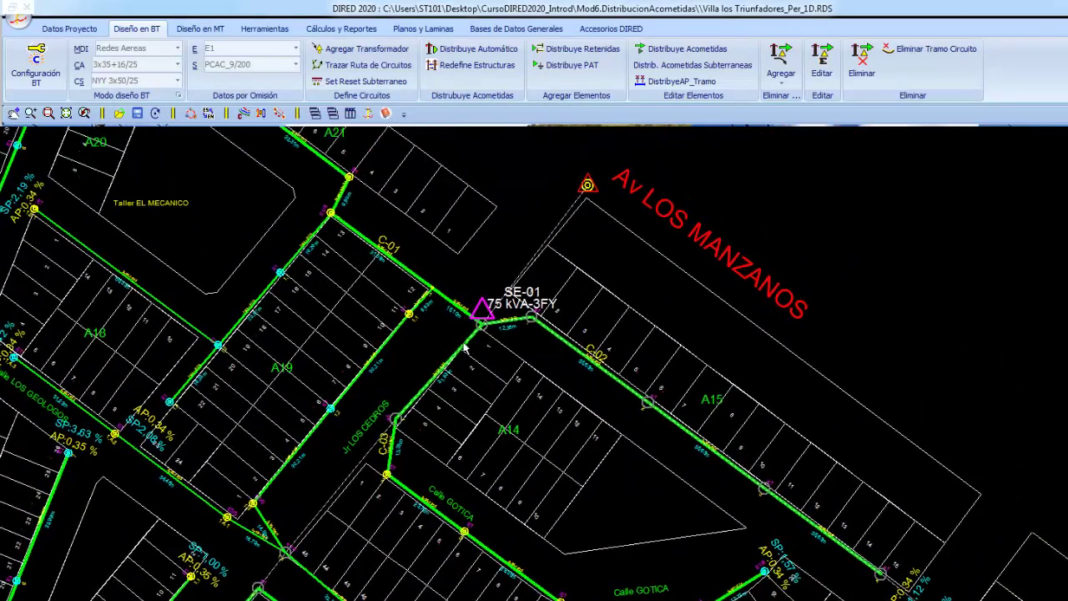
{"action": "middle_click_drag", "start_coordinate": [537, 309], "coordinate": [365, 284]}
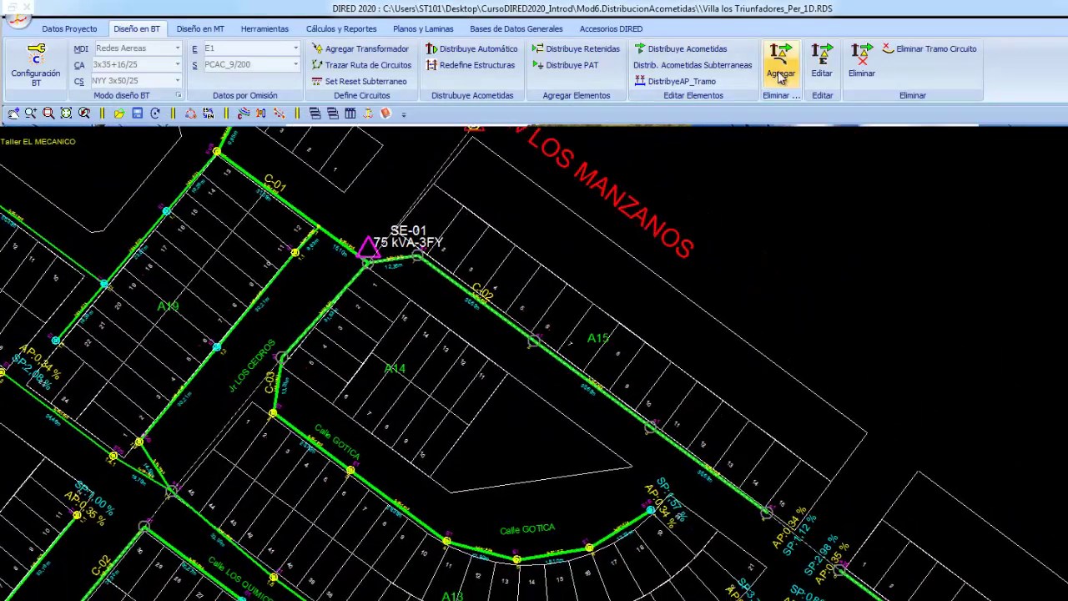
Place luminaires on poles near SE-01, along C-02, Calle Gotica and Calle Los Quimicos.
{"action": "left_click", "coordinate": [781, 74]}
{"action": "left_click", "coordinate": [797, 150]}
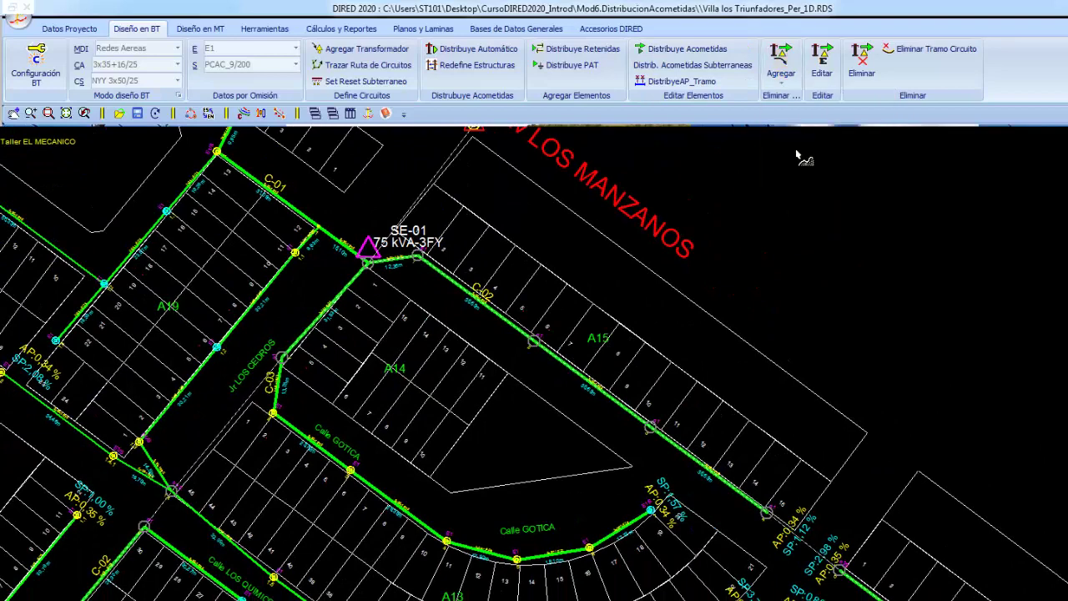
{"action": "left_click", "coordinate": [420, 281]}
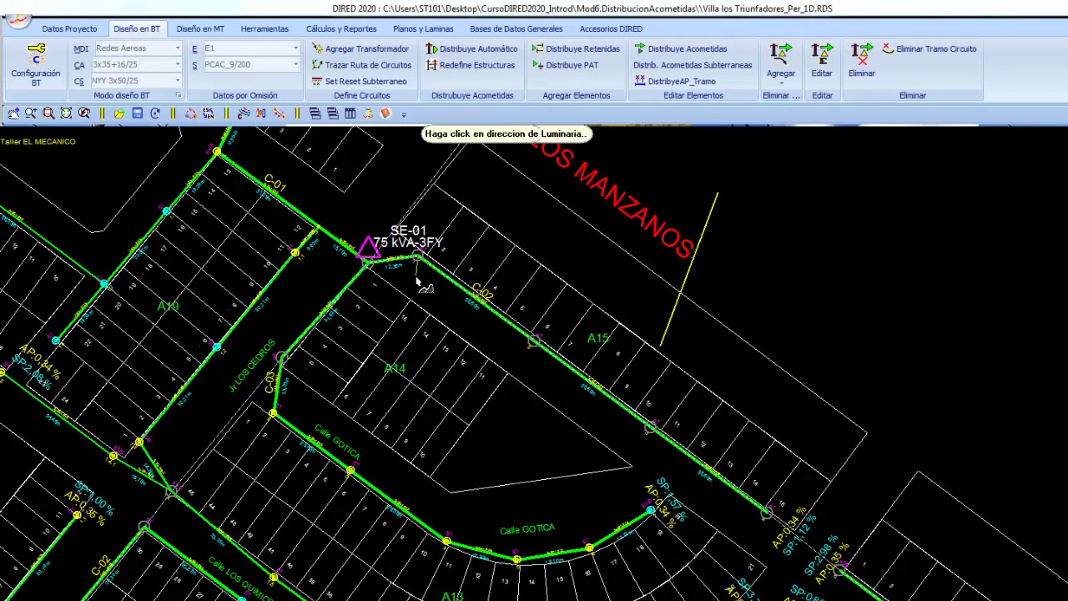
{"action": "left_click", "coordinate": [486, 225]}
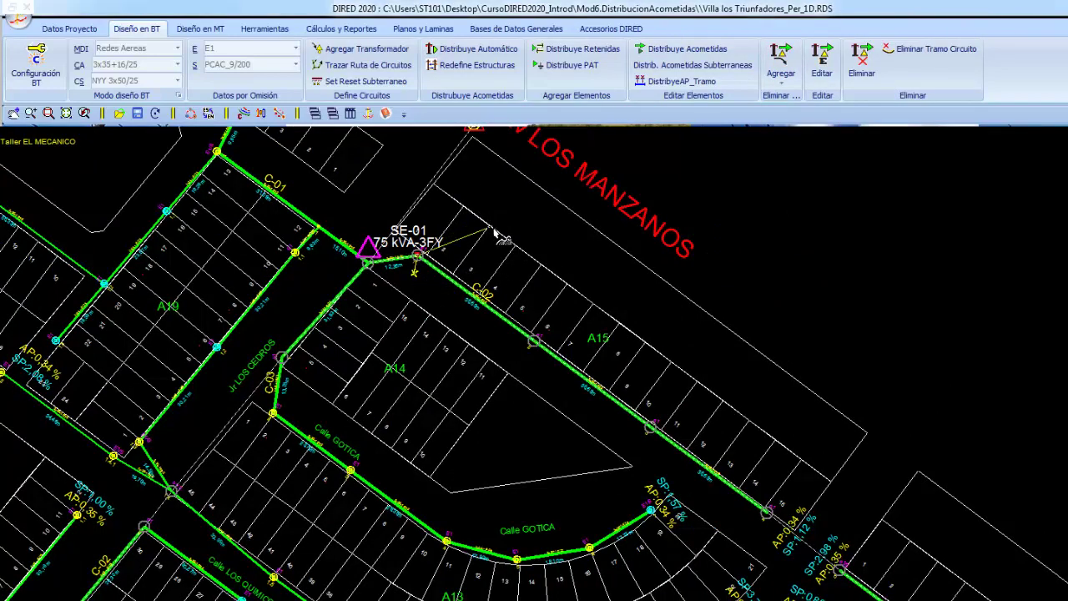
{"action": "left_click", "coordinate": [650, 426]}
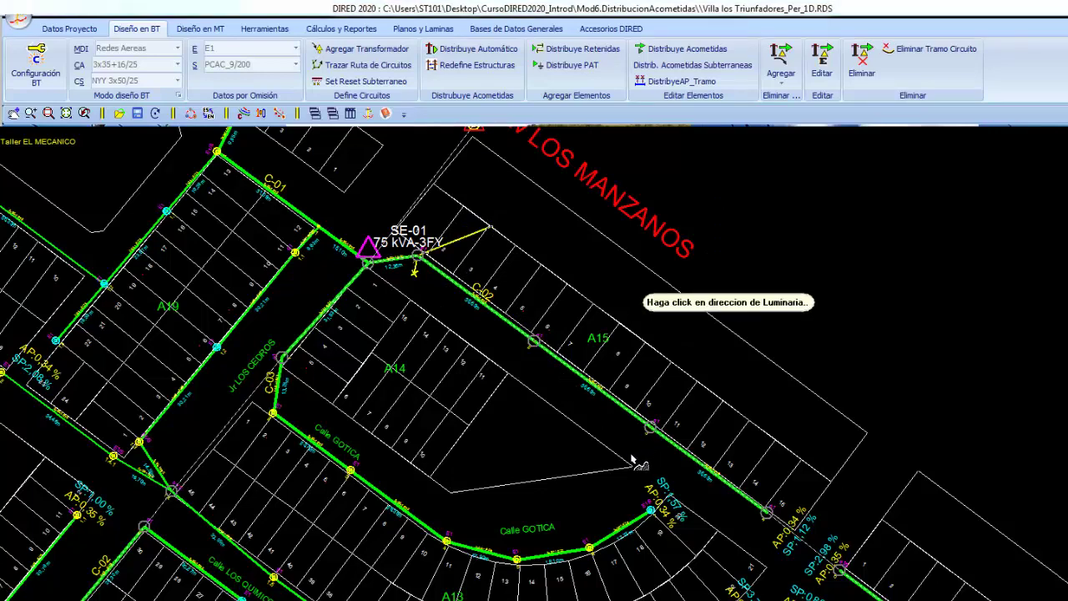
{"action": "left_click", "coordinate": [794, 409]}
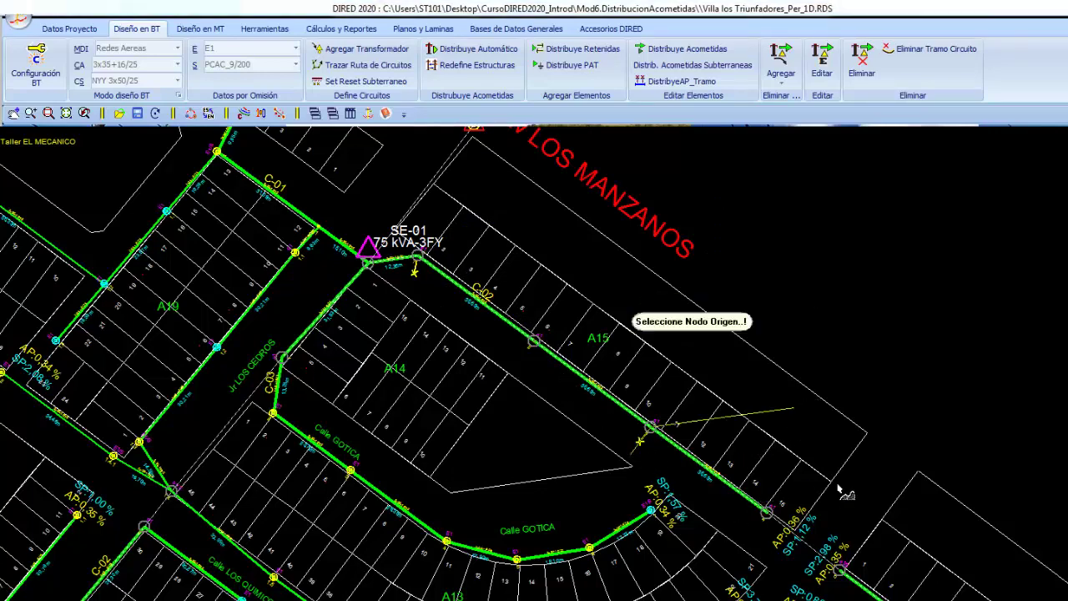
{"action": "middle_click_drag", "start_coordinate": [842, 493], "coordinate": [655, 278]}
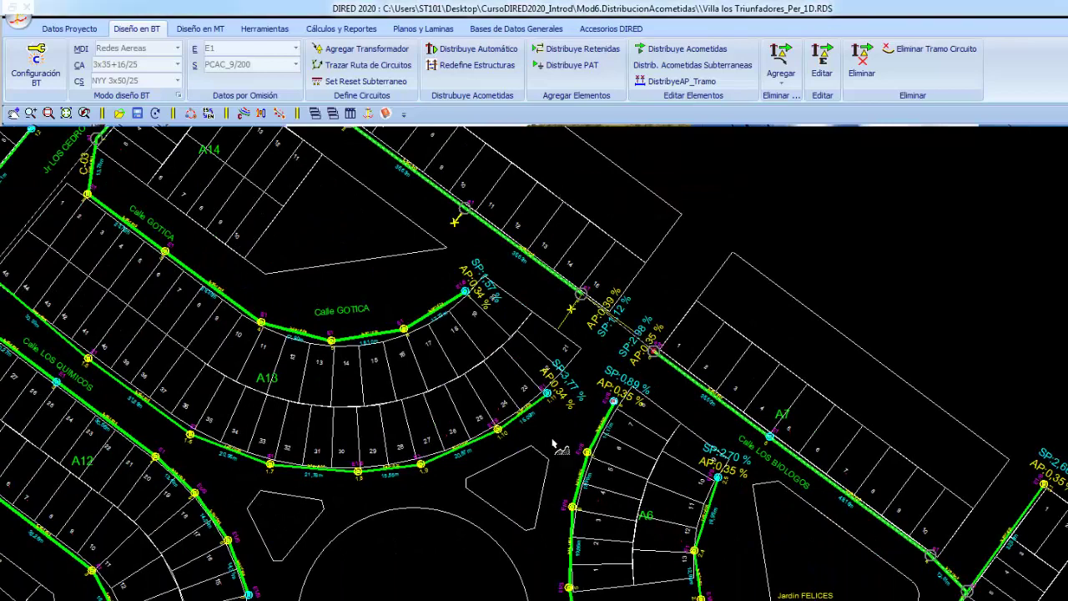
{"action": "left_click", "coordinate": [555, 408]}
{"action": "left_click", "coordinate": [423, 479]}
{"action": "left_click", "coordinate": [266, 479]}
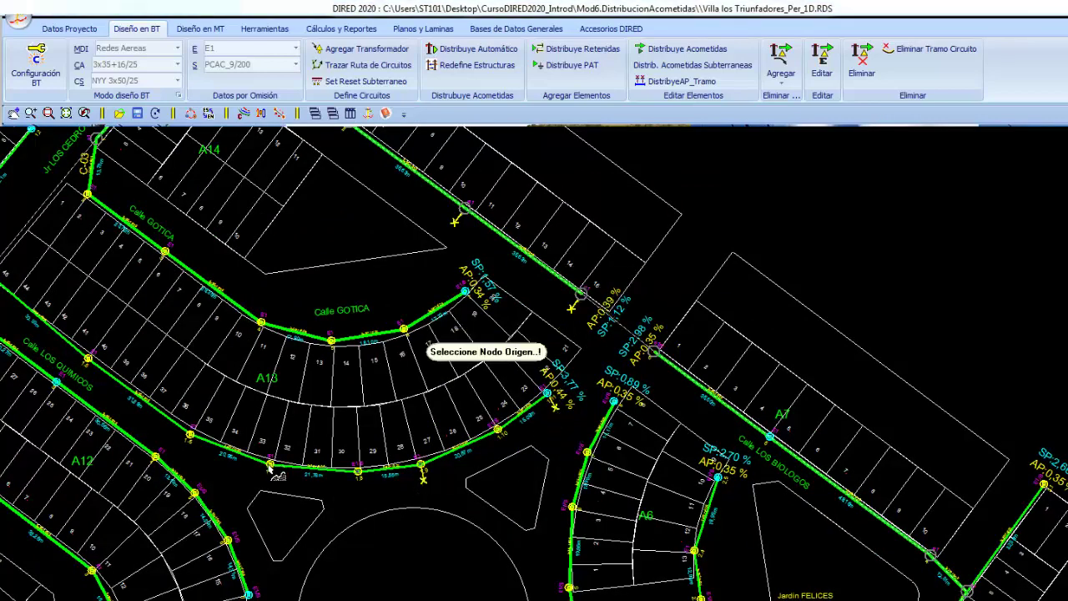
{"action": "left_click", "coordinate": [79, 369]}
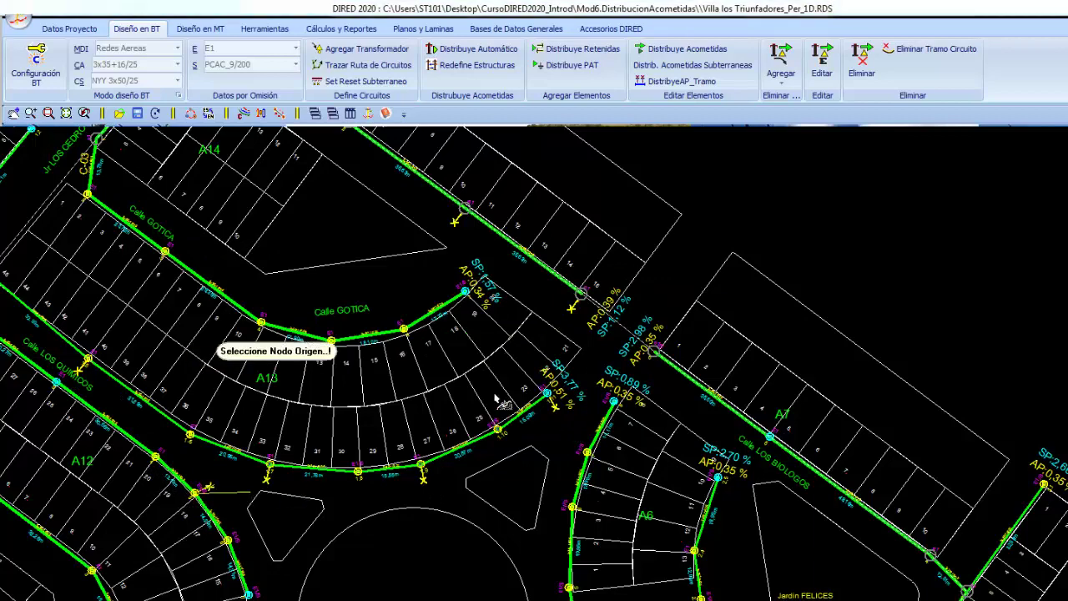
Add luminaires at Calle Los Biologos, the corner pole and around Jardin FELICES.
{"action": "middle_click_drag", "start_coordinate": [778, 506], "coordinate": [564, 340]}
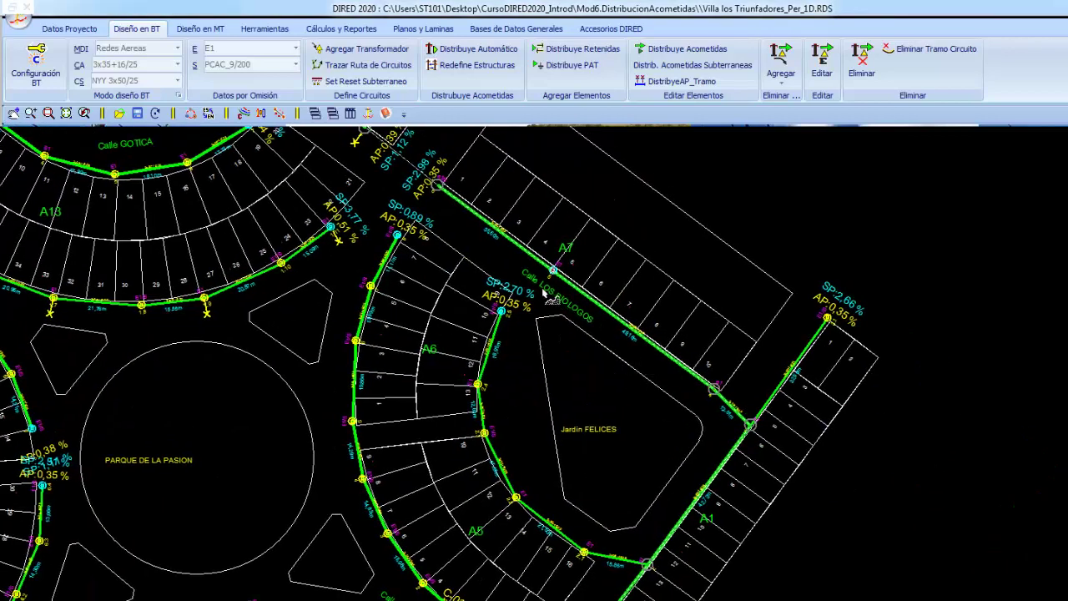
{"action": "left_click", "coordinate": [544, 286]}
{"action": "left_click", "coordinate": [702, 403]}
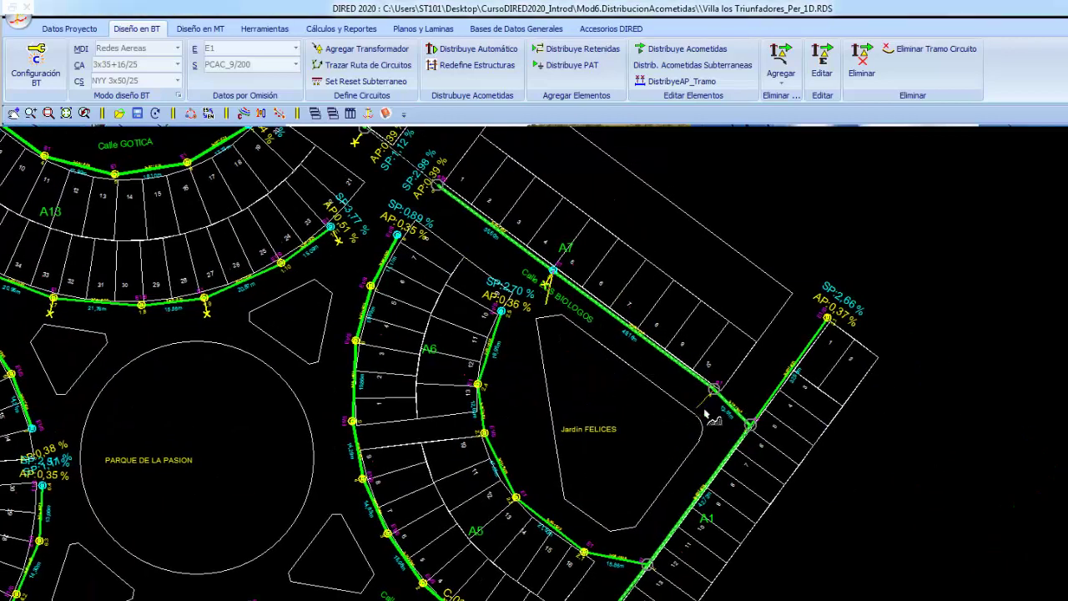
{"action": "left_click", "coordinate": [582, 557]}
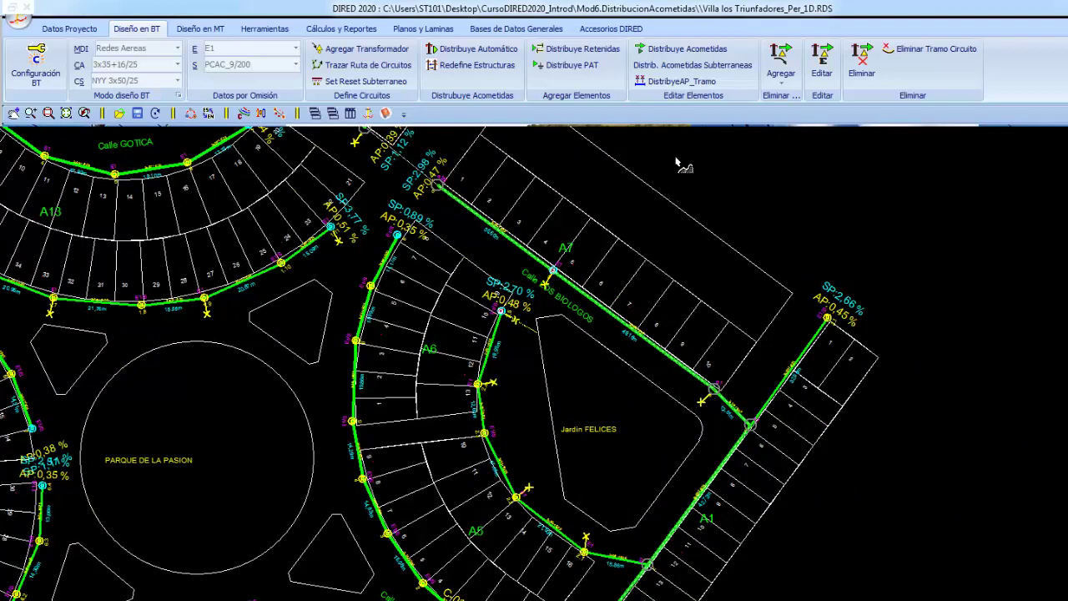
{"action": "right_click", "coordinate": [676, 163]}
{"action": "left_click", "coordinate": [691, 166]}
Place luminaires on circuit C-02 and C-03 poles around SE-03 and lots A6.
{"action": "middle_click_drag", "start_coordinate": [465, 479], "coordinate": [498, 398]}
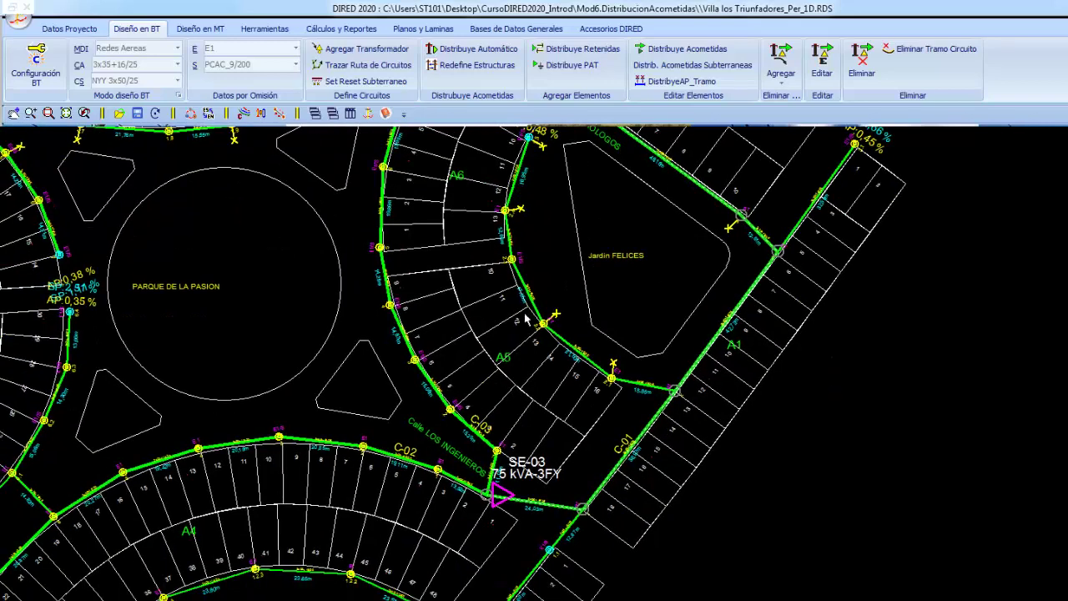
{"action": "left_click", "coordinate": [542, 323]}
{"action": "left_click", "coordinate": [522, 399]}
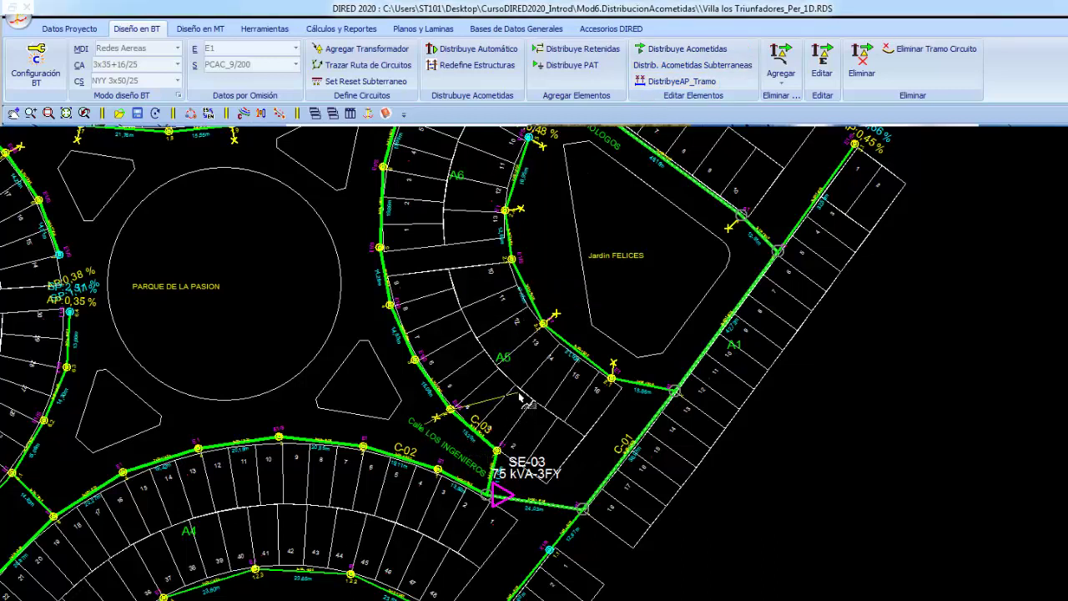
{"action": "left_click", "coordinate": [391, 306]}
{"action": "left_click", "coordinate": [373, 308]}
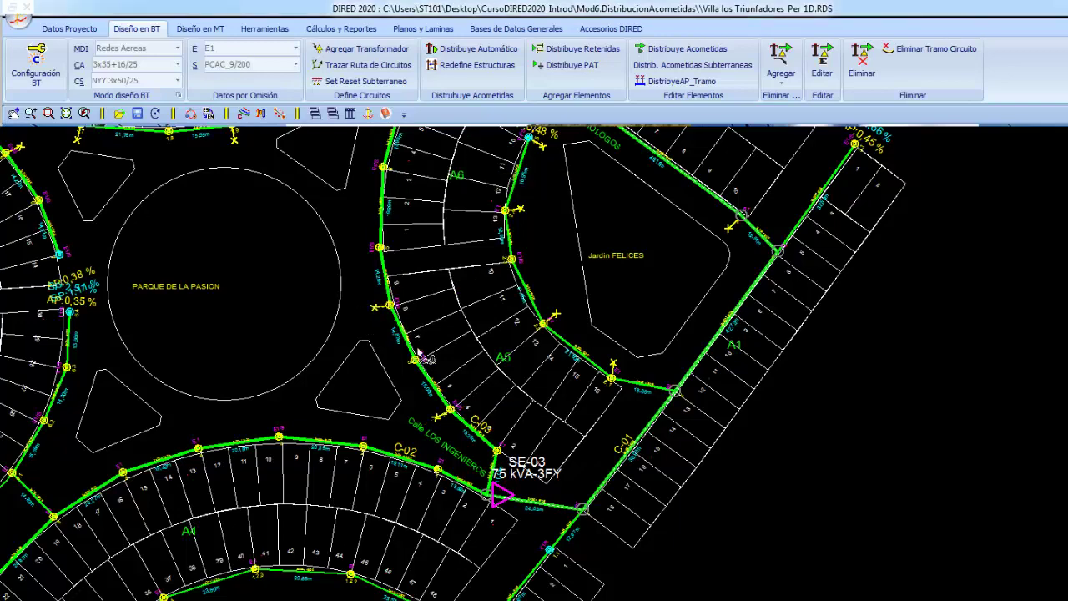
{"action": "left_click", "coordinate": [384, 169]}
{"action": "left_click", "coordinate": [383, 171]}
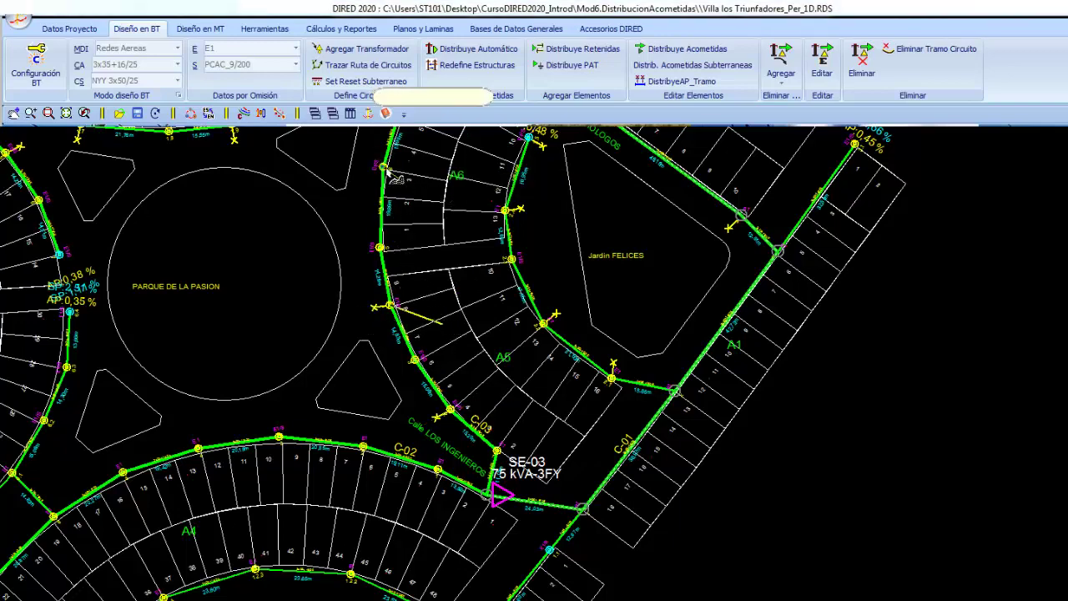
{"action": "middle_click_drag", "start_coordinate": [407, 207], "coordinate": [504, 368]}
Exit the luminaire command and zoom out to frame the circuits around Parque de la Pasion.
{"action": "scroll", "coordinate": [504, 368], "scroll_direction": "up", "scroll_amount": 2}
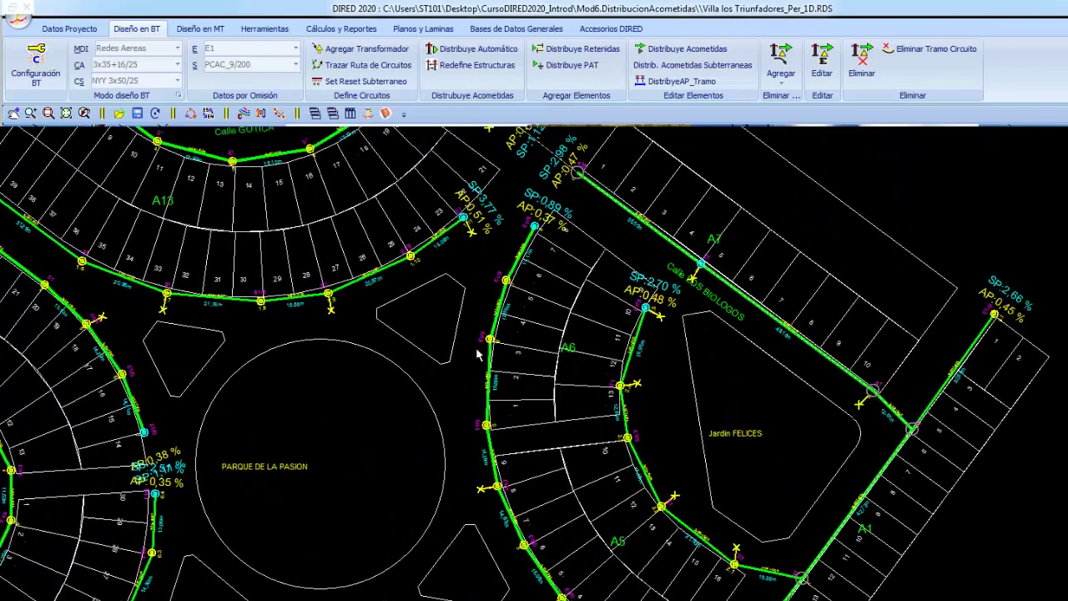
{"action": "scroll", "coordinate": [496, 354], "scroll_direction": "up", "scroll_amount": 2}
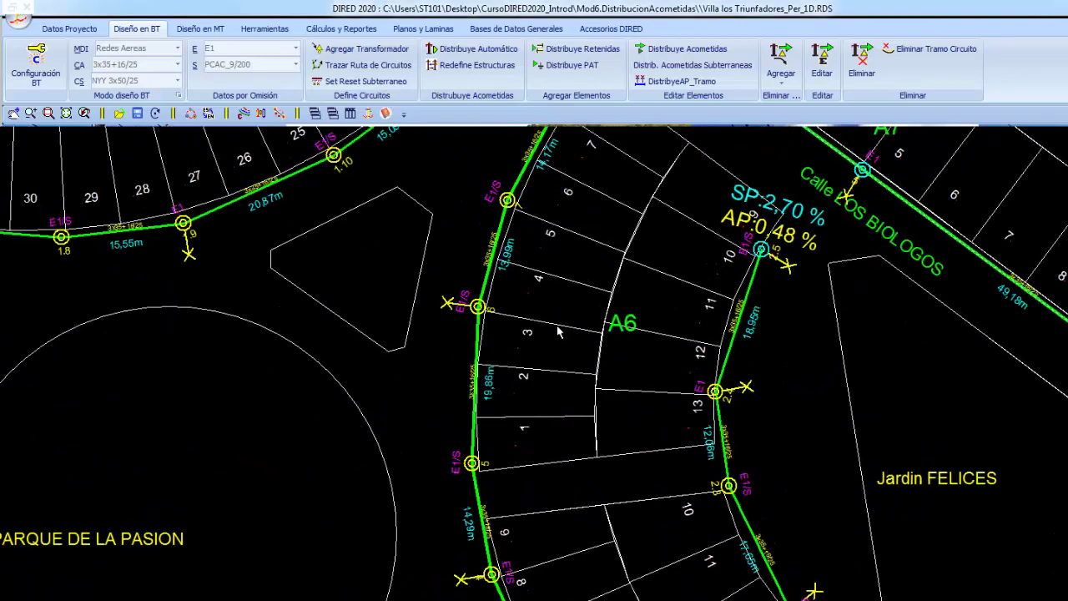
{"action": "scroll", "coordinate": [559, 332], "scroll_direction": "down", "scroll_amount": 1}
{"action": "scroll", "coordinate": [560, 332], "scroll_direction": "down", "scroll_amount": 1}
{"action": "scroll", "coordinate": [559, 333], "scroll_direction": "down", "scroll_amount": 2}
{"action": "scroll", "coordinate": [559, 332], "scroll_direction": "down", "scroll_amount": 1}
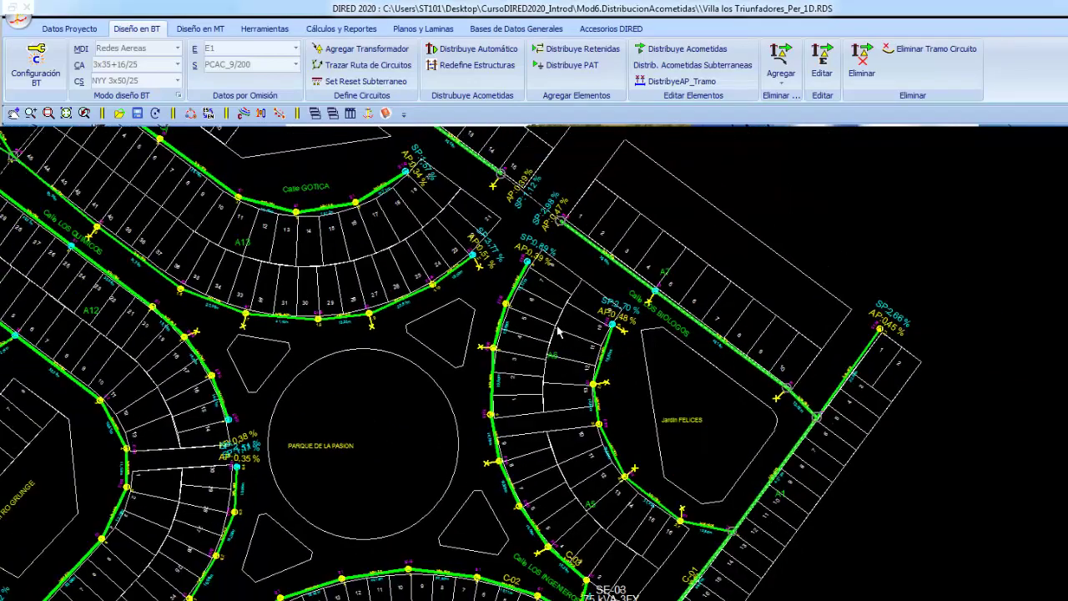
{"action": "scroll", "coordinate": [559, 332], "scroll_direction": "down", "scroll_amount": 1}
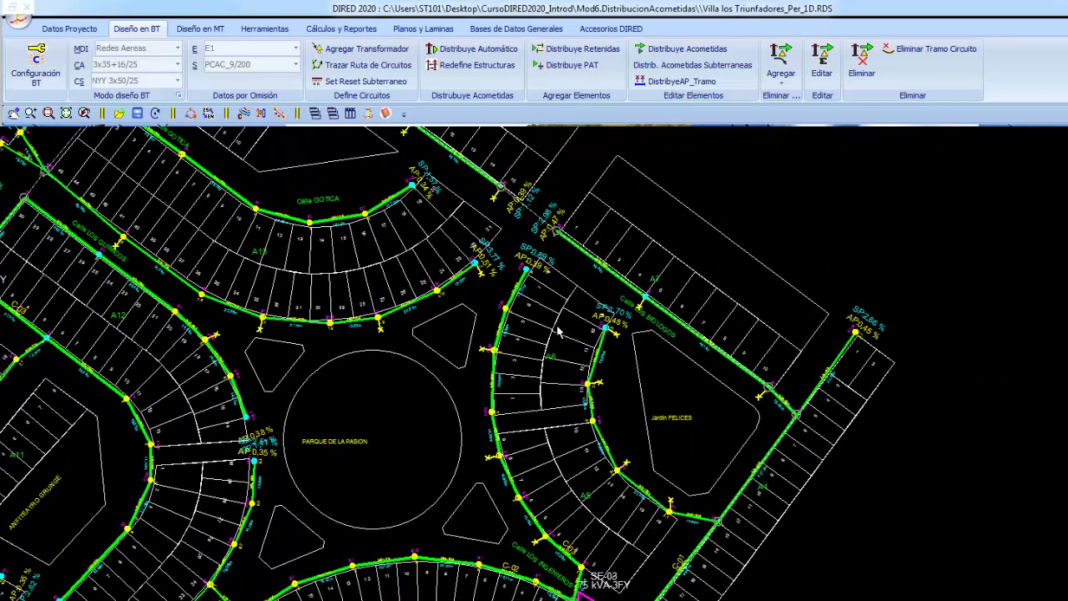
{"action": "right_click", "coordinate": [596, 217]}
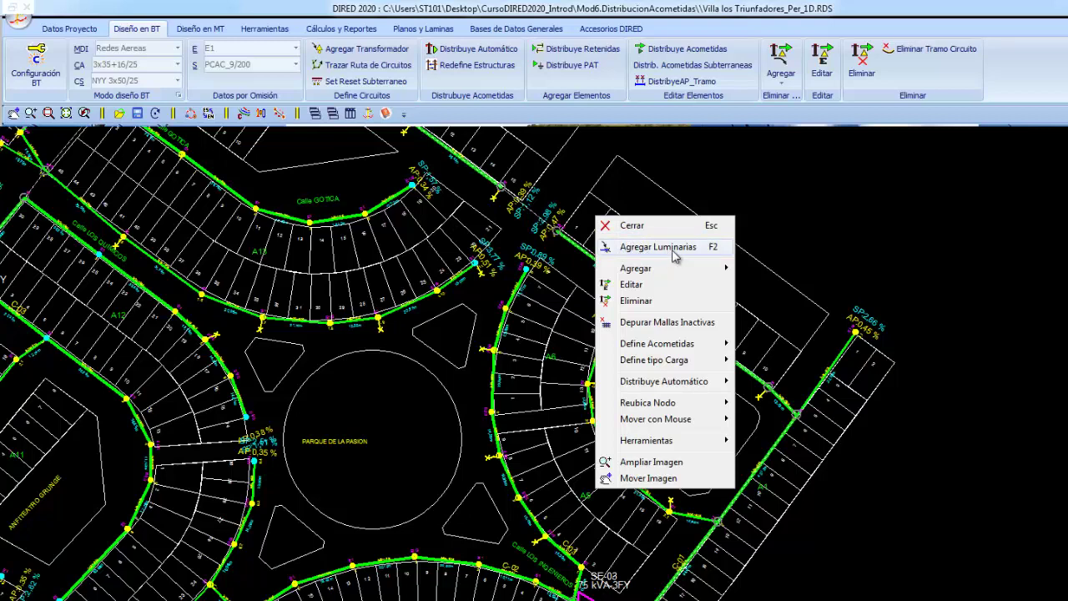
{"action": "left_click", "coordinate": [634, 227]}
{"action": "scroll", "coordinate": [481, 276], "scroll_direction": "down", "scroll_amount": 2}
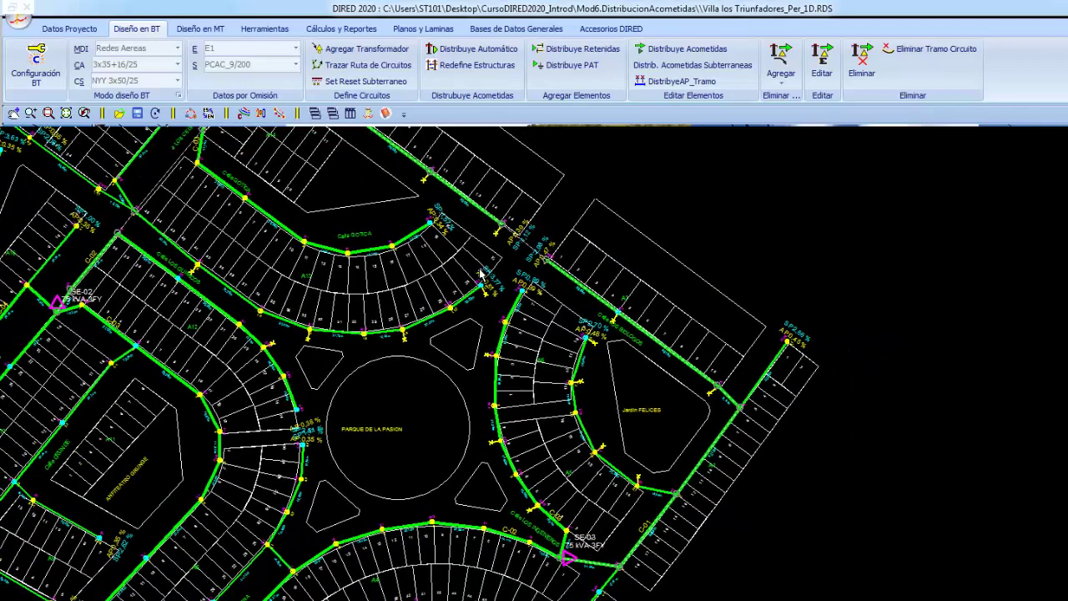
{"action": "scroll", "coordinate": [417, 313], "scroll_direction": "down", "scroll_amount": 2}
{"action": "scroll", "coordinate": [359, 342], "scroll_direction": "down", "scroll_amount": 1}
{"action": "mouse_move", "coordinate": [374, 351]}
{"action": "middle_mouse_down"}
{"action": "mouse_move", "coordinate": [547, 380]}
{"action": "mouse_move", "coordinate": [580, 373]}
{"action": "mouse_move", "coordinate": [508, 339]}
{"action": "middle_mouse_up"}
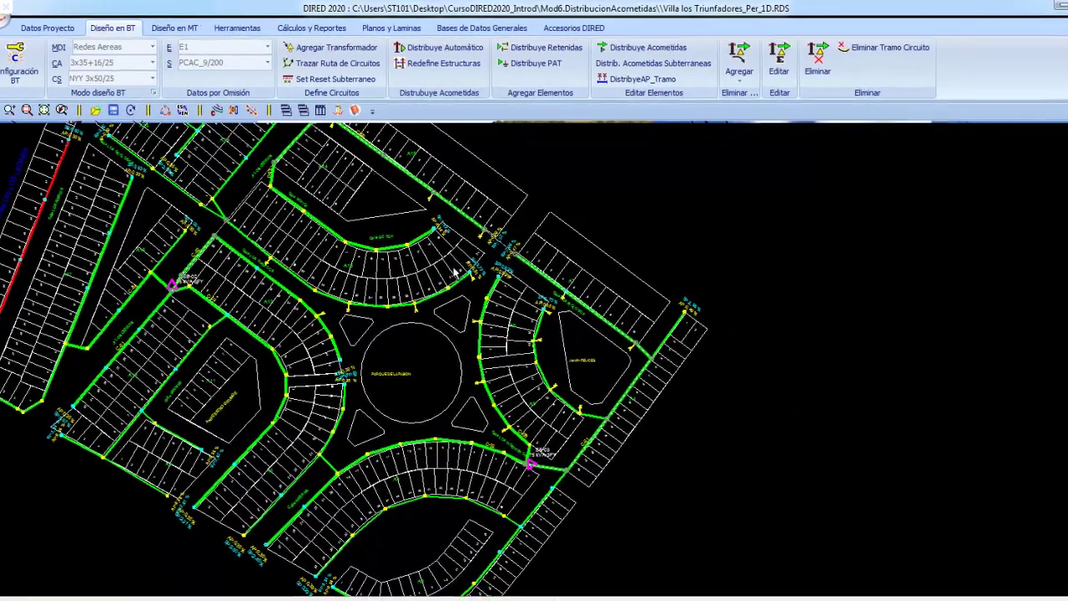
Maximize the Villa los Triunfadores EC_2E drawing and zoom to the TR-37/TR-01 area.
{"action": "left_click", "coordinate": [283, 108]}
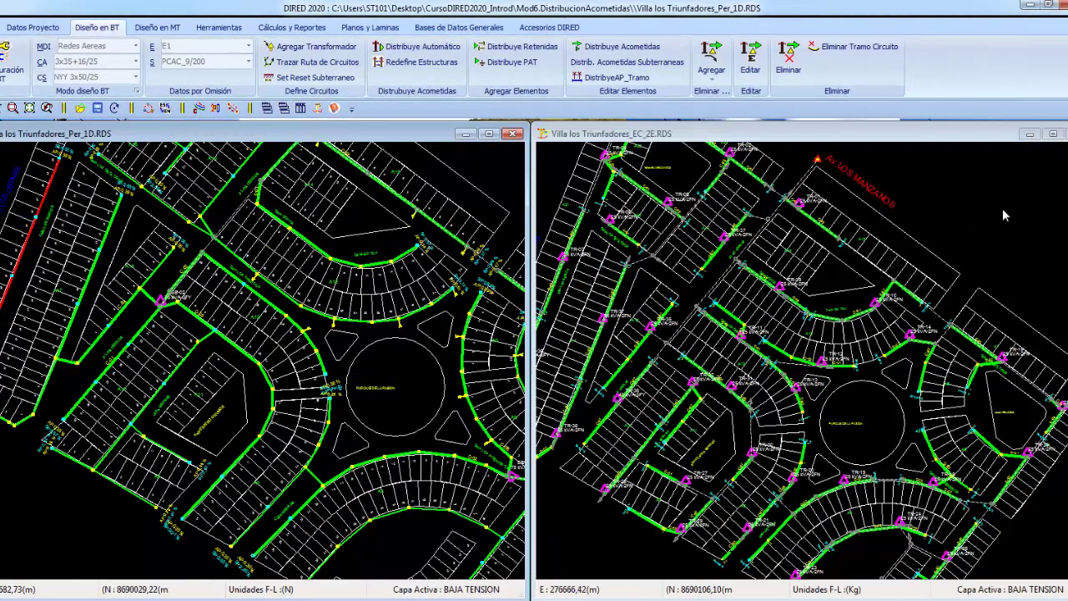
{"action": "left_click", "coordinate": [1053, 133]}
{"action": "scroll", "coordinate": [437, 364], "scroll_direction": "up", "scroll_amount": 1}
{"action": "scroll", "coordinate": [443, 342], "scroll_direction": "up", "scroll_amount": 1}
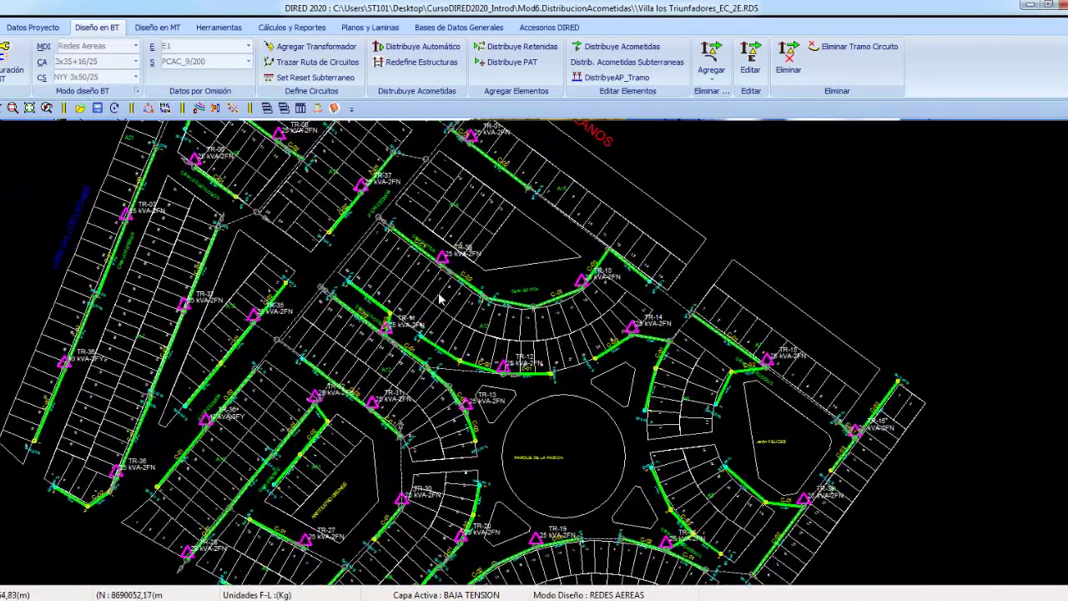
{"action": "scroll", "coordinate": [446, 322], "scroll_direction": "up", "scroll_amount": 1}
{"action": "scroll", "coordinate": [450, 299], "scroll_direction": "up", "scroll_amount": 1}
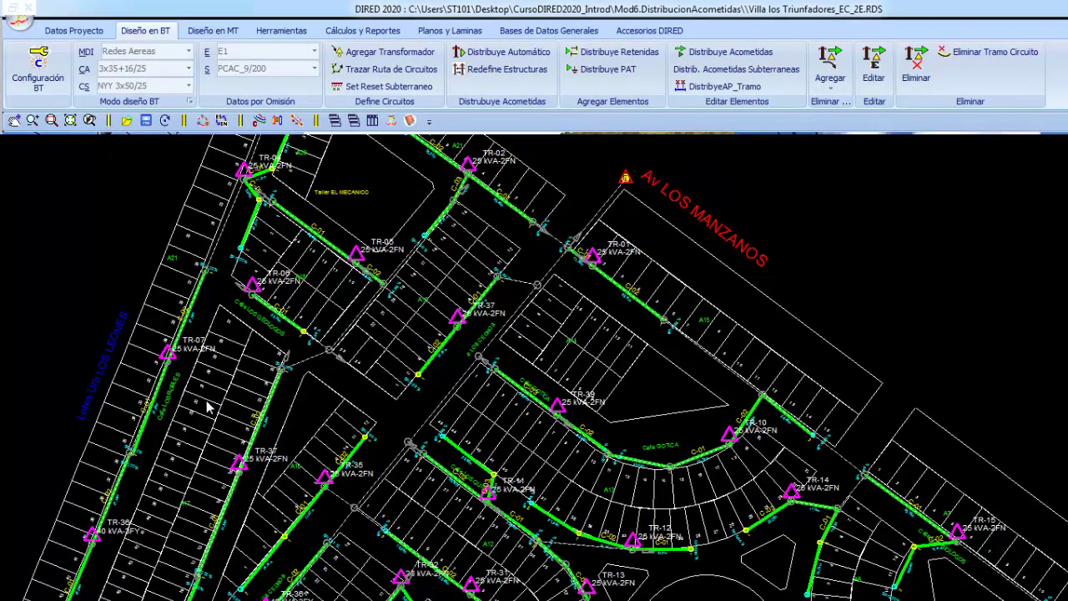
{"action": "middle_click_drag", "start_coordinate": [221, 399], "coordinate": [232, 361]}
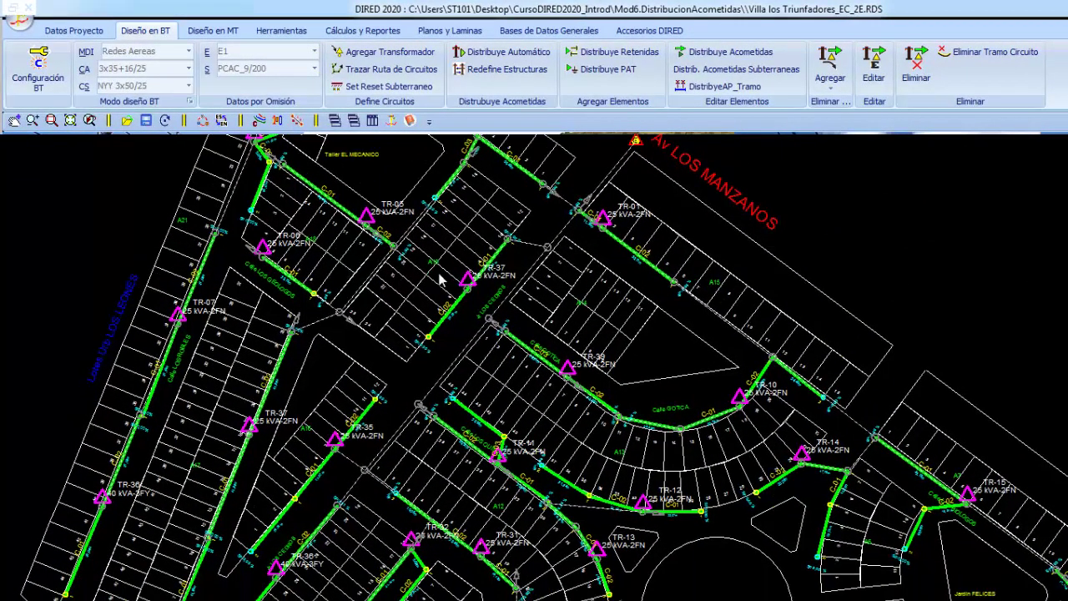
{"action": "middle_click_drag", "start_coordinate": [466, 272], "coordinate": [409, 330]}
{"action": "scroll", "coordinate": [409, 330], "scroll_direction": "down", "scroll_amount": 2}
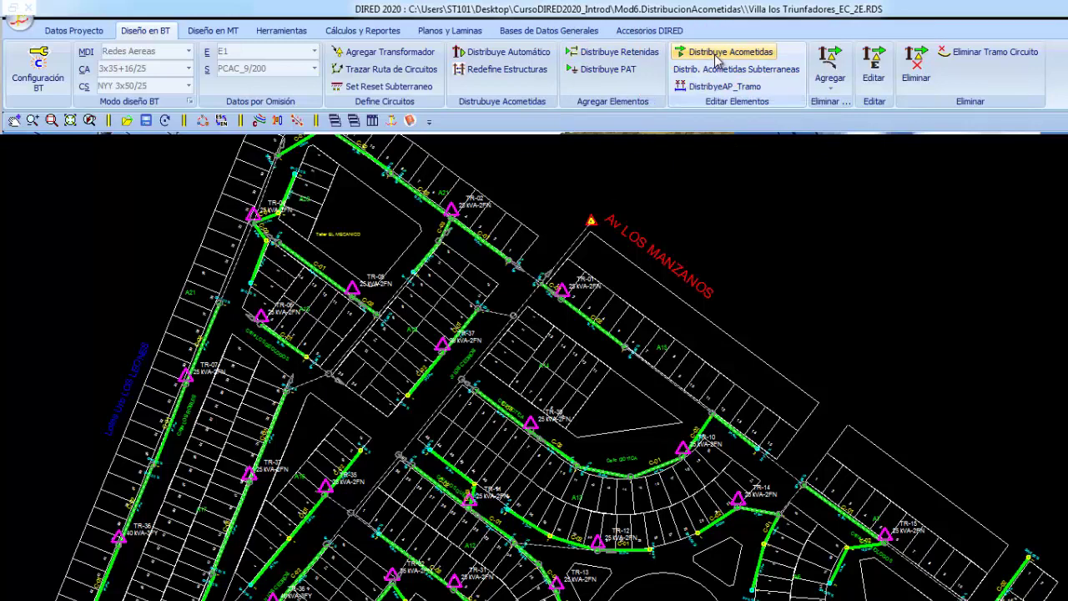
Set Monofasico 2FN for ordinary and special loads and Mnofasico 2F for street lighting.
{"action": "left_click", "coordinate": [191, 102]}
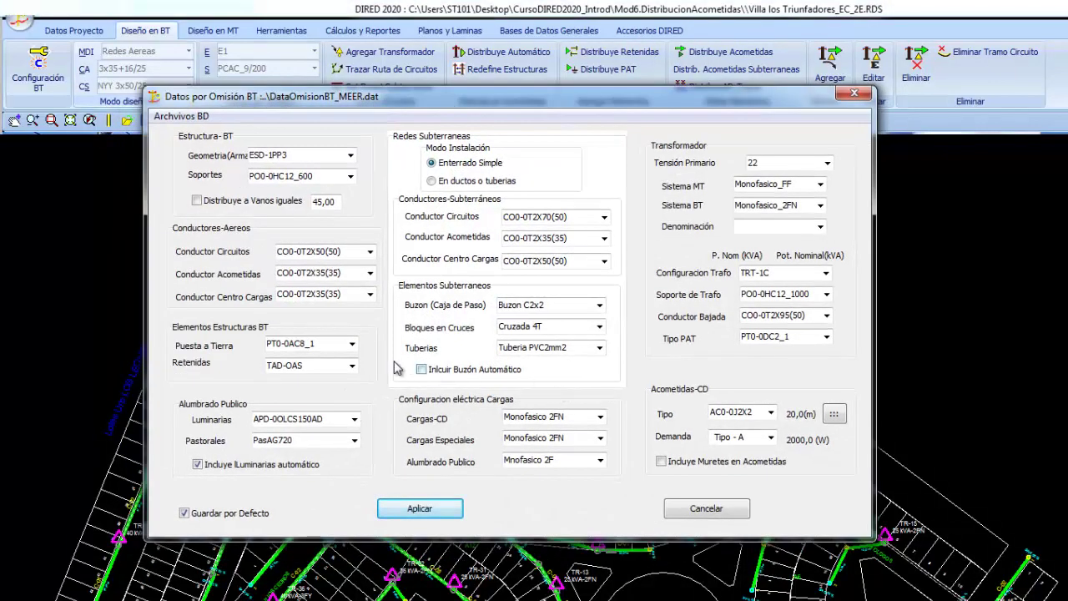
{"action": "left_click", "coordinate": [600, 418]}
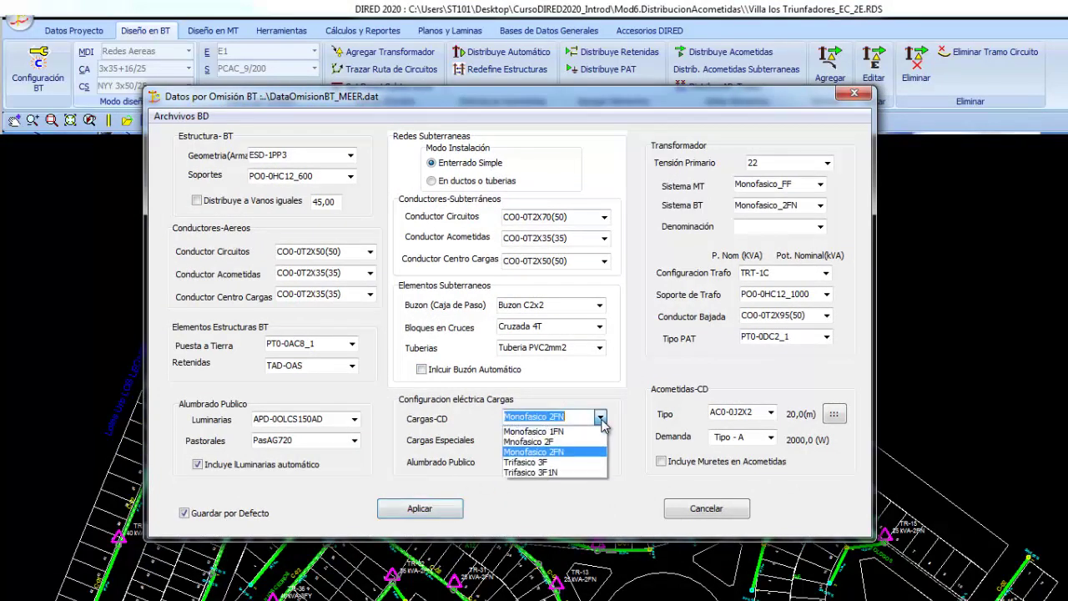
{"action": "left_click", "coordinate": [567, 454]}
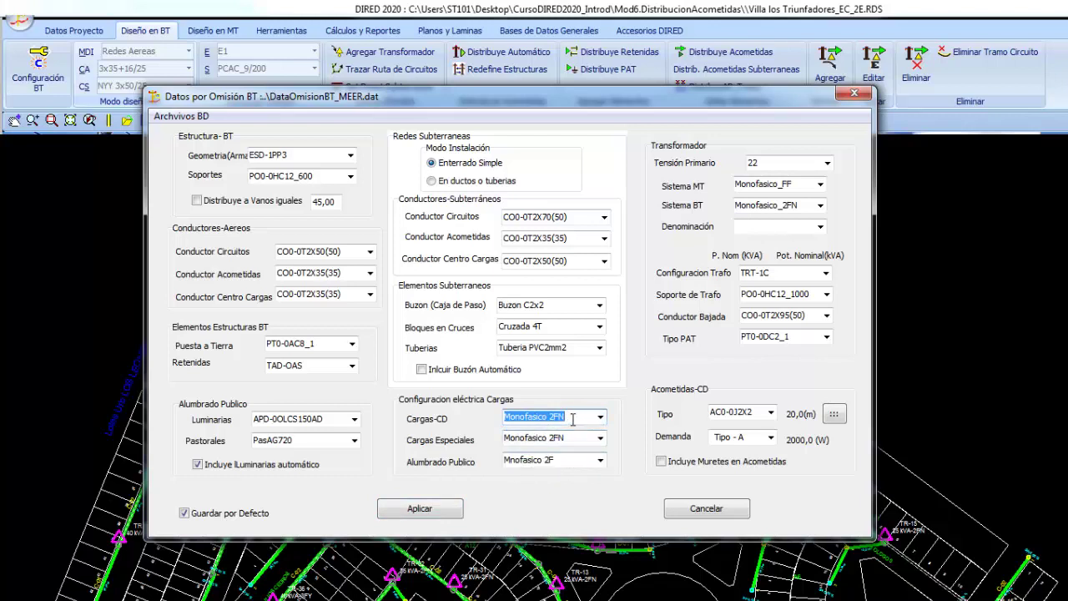
{"action": "left_click", "coordinate": [572, 419]}
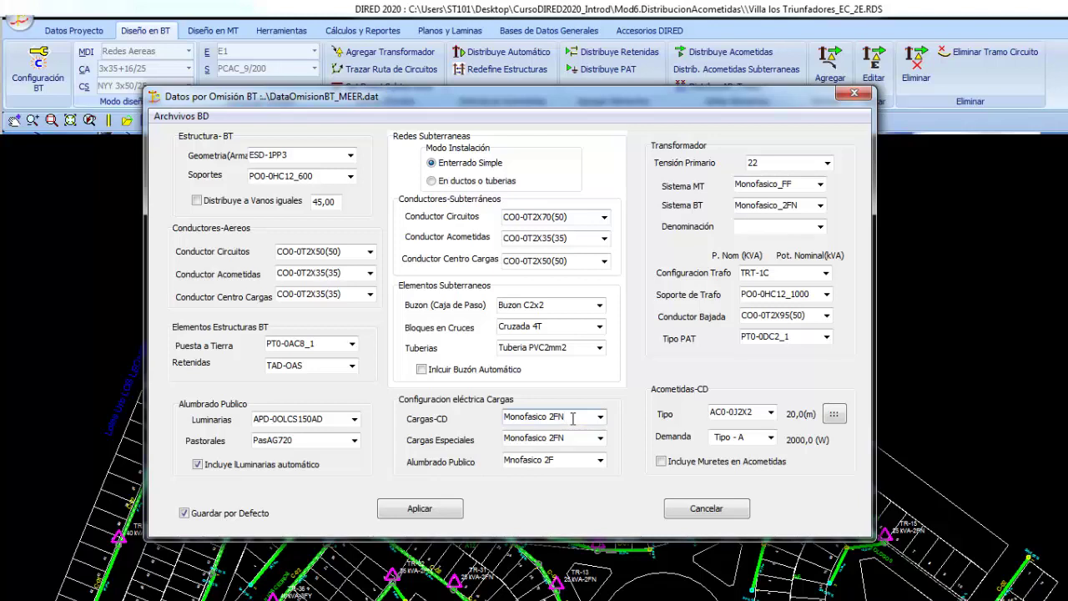
{"action": "left_click", "coordinate": [600, 438]}
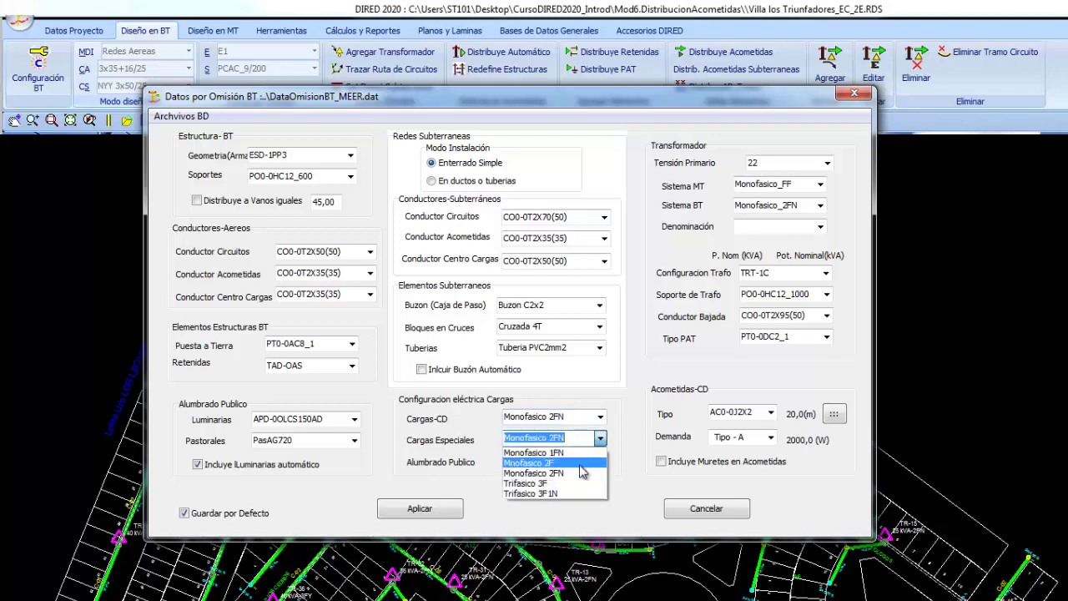
{"action": "left_click", "coordinate": [563, 481]}
{"action": "left_click", "coordinate": [600, 460]}
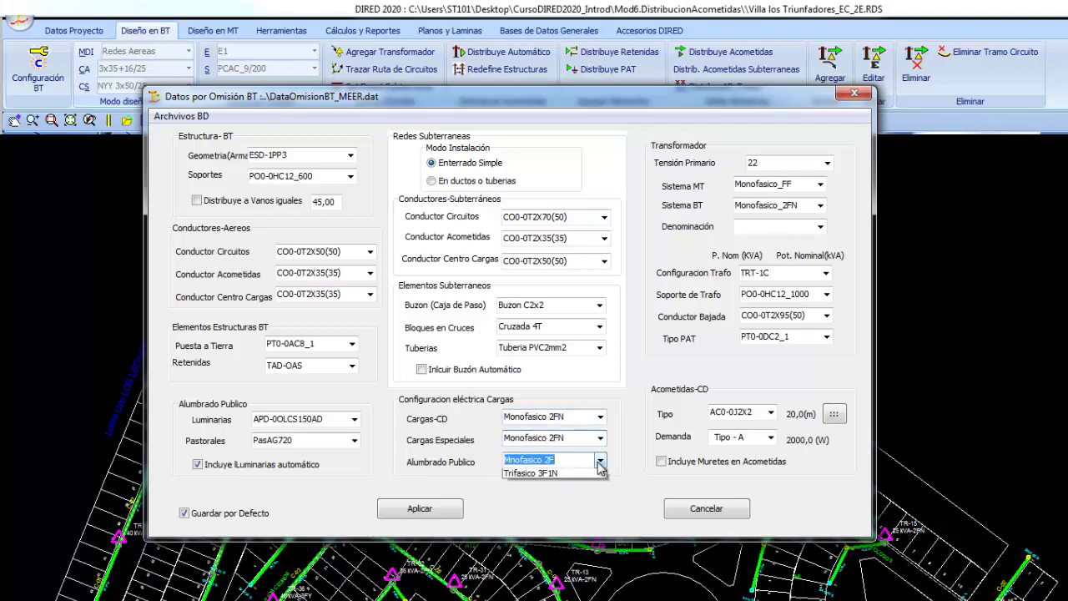
{"action": "left_click", "coordinate": [564, 485]}
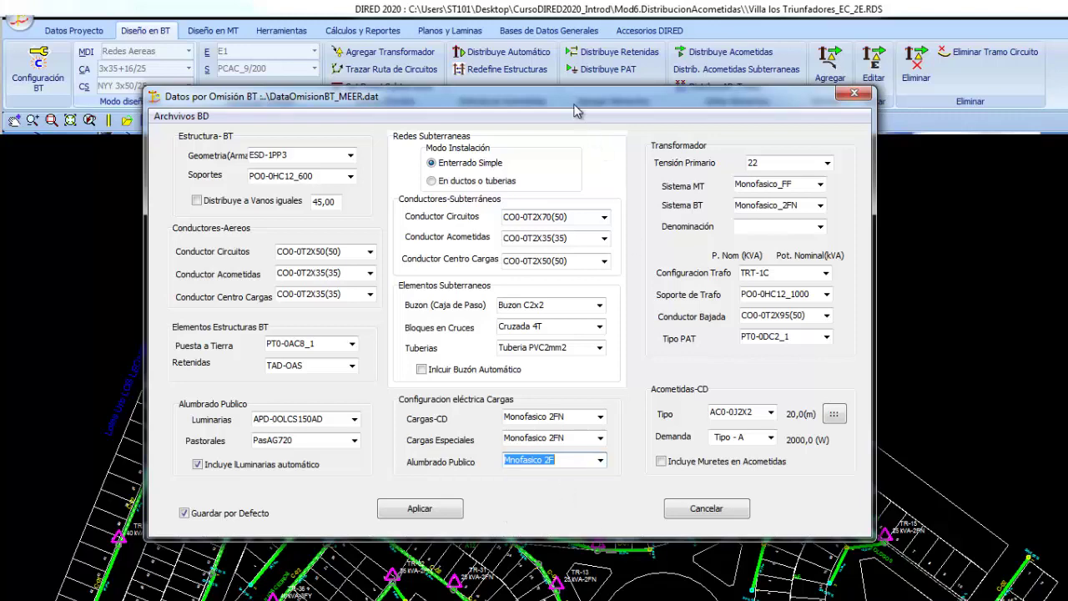
Recheck street lighting at Mnofasico 2F and ordinary loads at Monofasico 2FN.
{"action": "left_click_drag", "start_coordinate": [573, 99], "coordinate": [568, 38]}
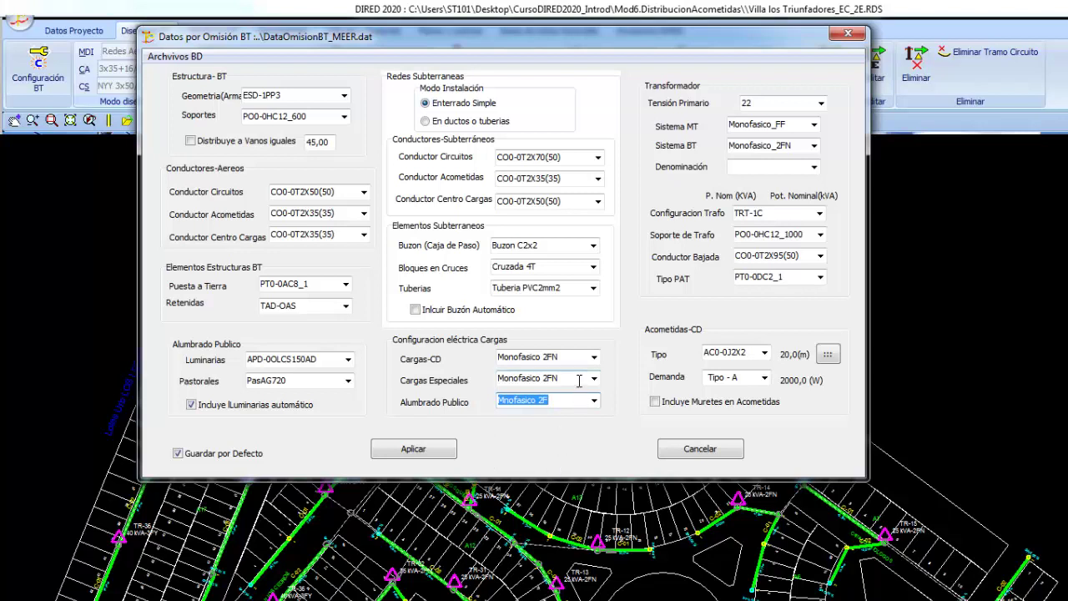
{"action": "left_click", "coordinate": [565, 402]}
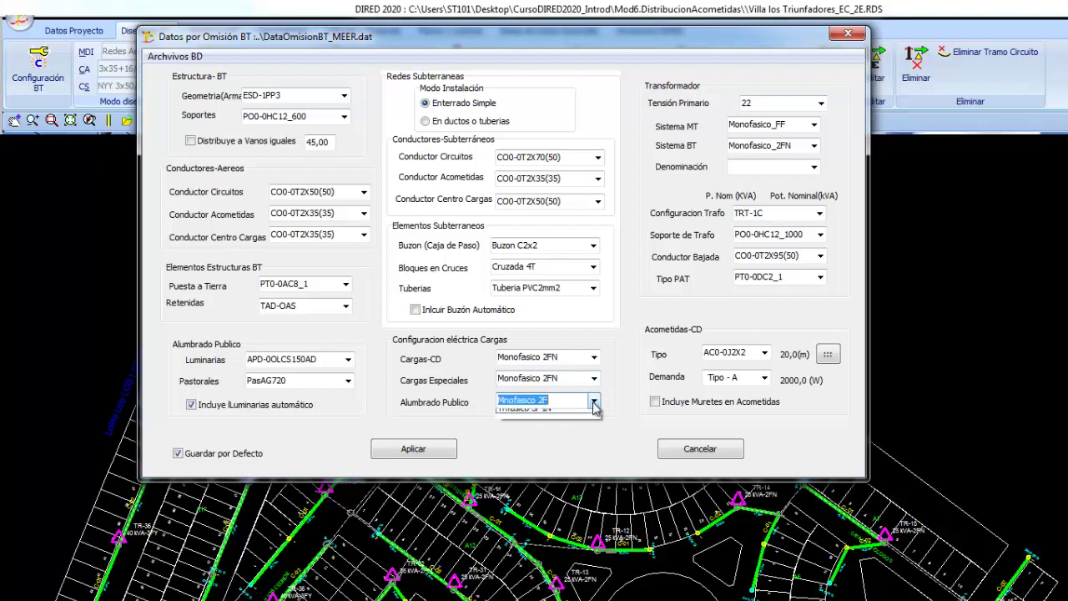
{"action": "left_click", "coordinate": [594, 400]}
{"action": "left_click", "coordinate": [594, 401]}
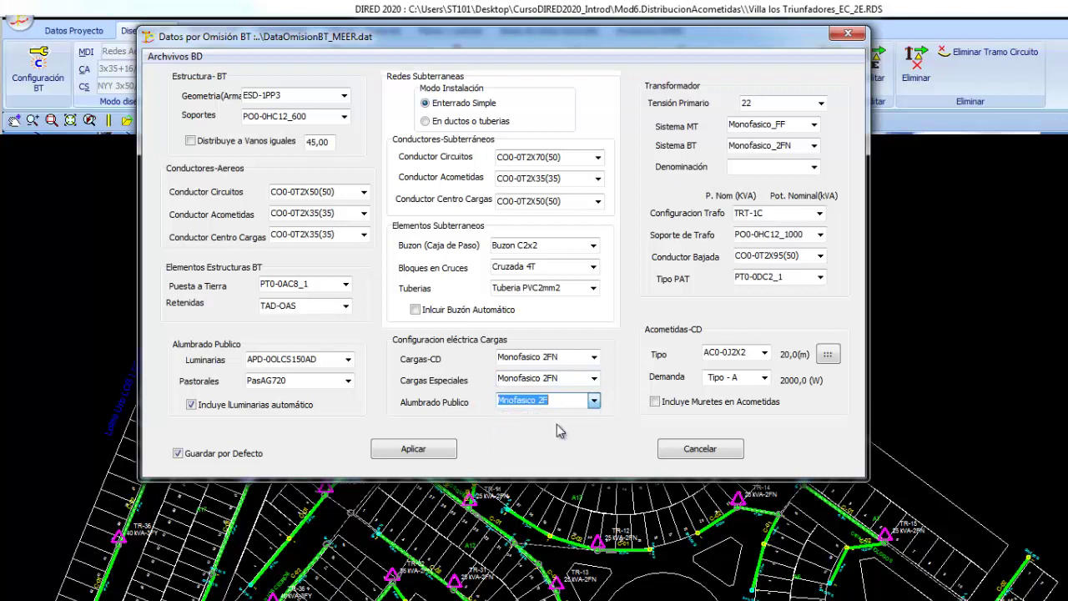
{"action": "left_click", "coordinate": [594, 358]}
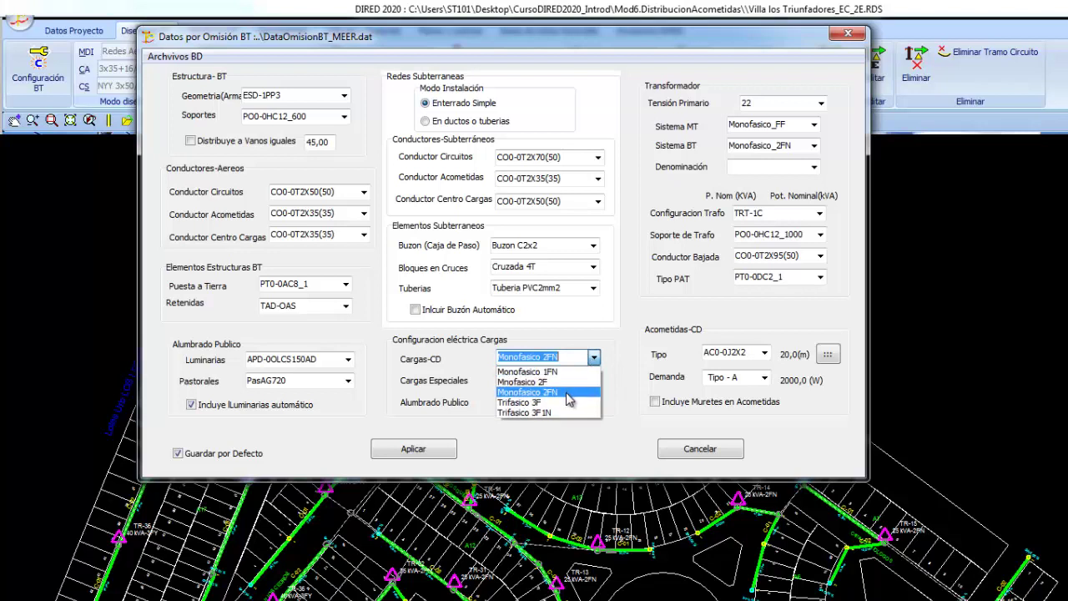
{"action": "left_click", "coordinate": [567, 392]}
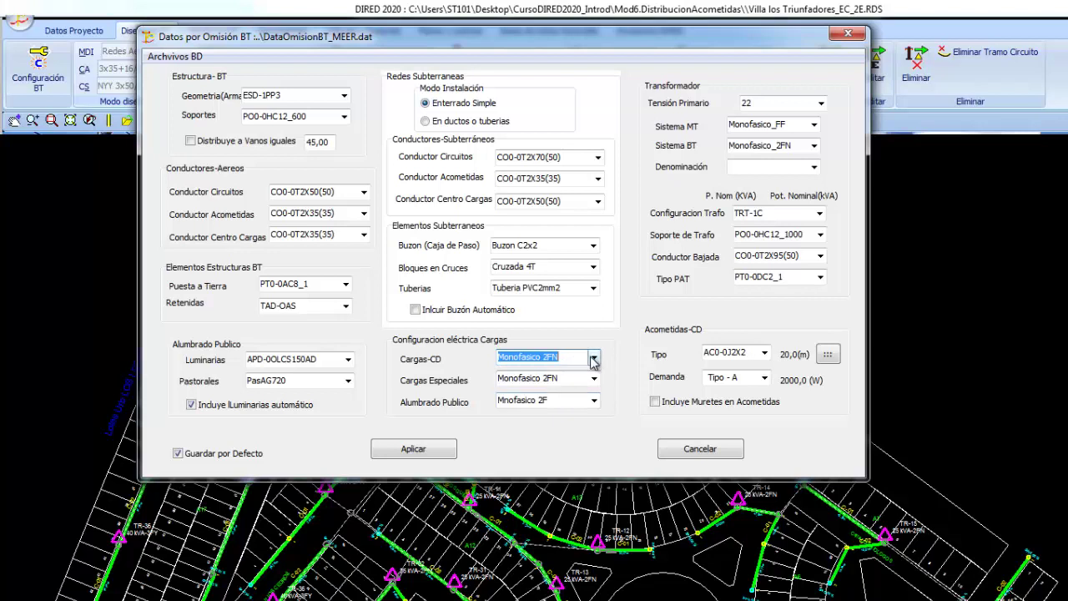
{"action": "left_click", "coordinate": [594, 357]}
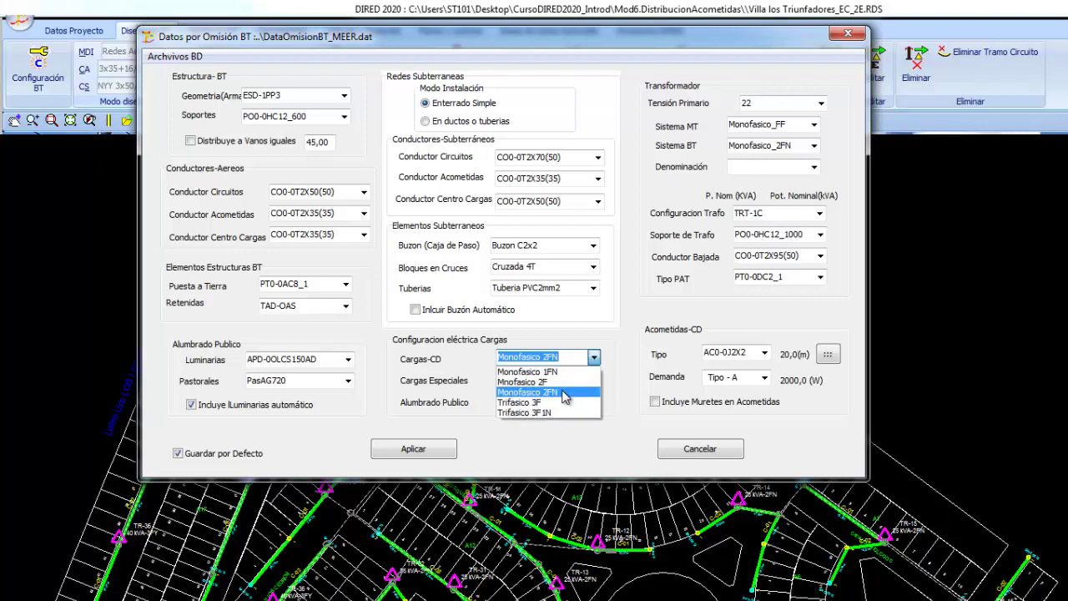
{"action": "left_click", "coordinate": [564, 392]}
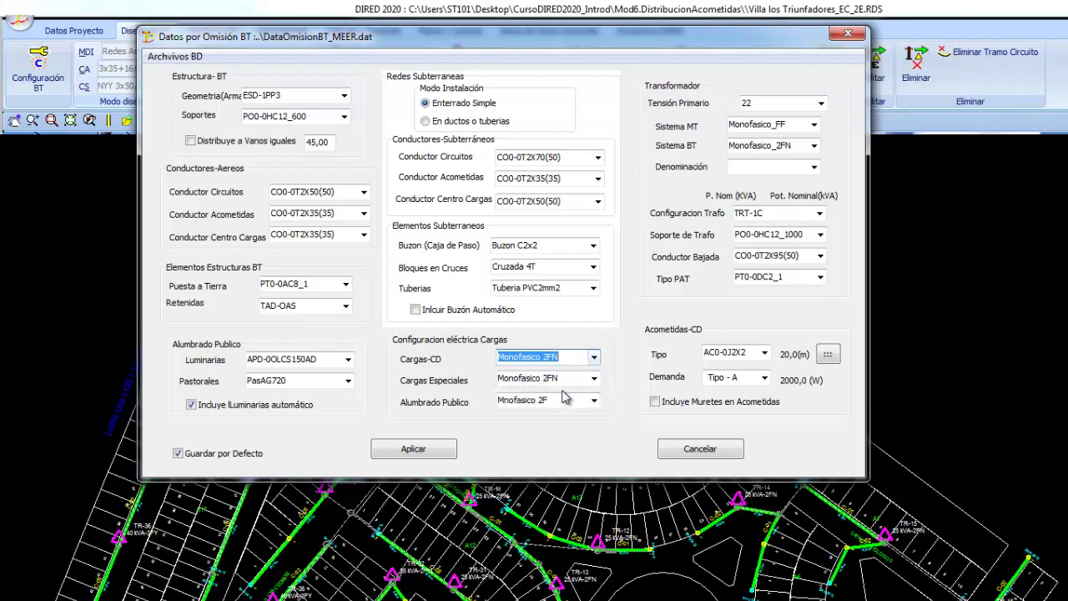
{"action": "left_click", "coordinate": [576, 357]}
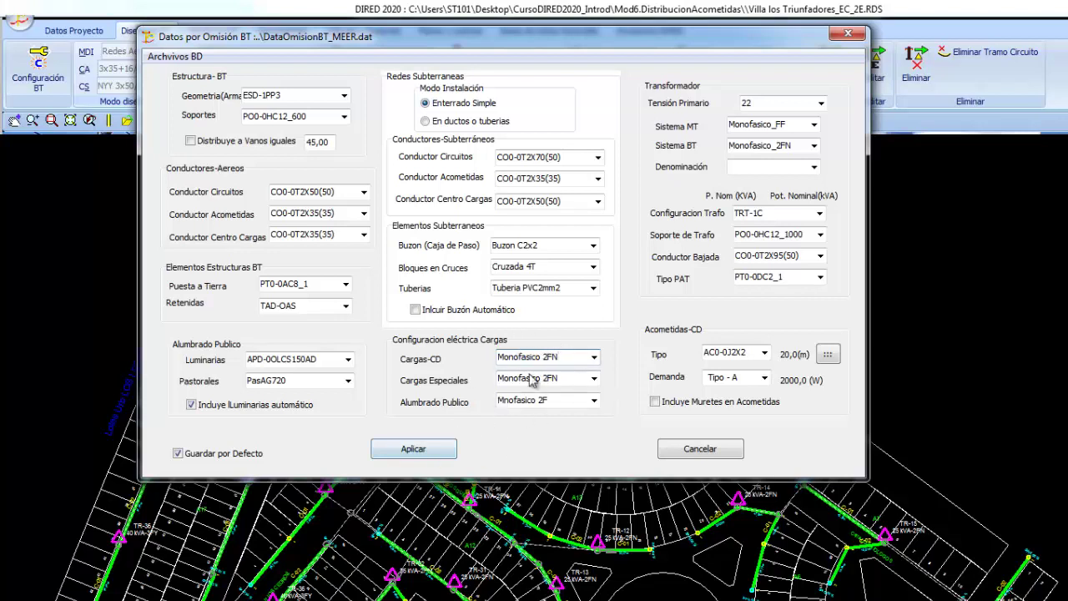
Apply the BT defaults and auto-distribute service drops from poles to every EC_2E lot.
{"action": "left_click", "coordinate": [424, 451]}
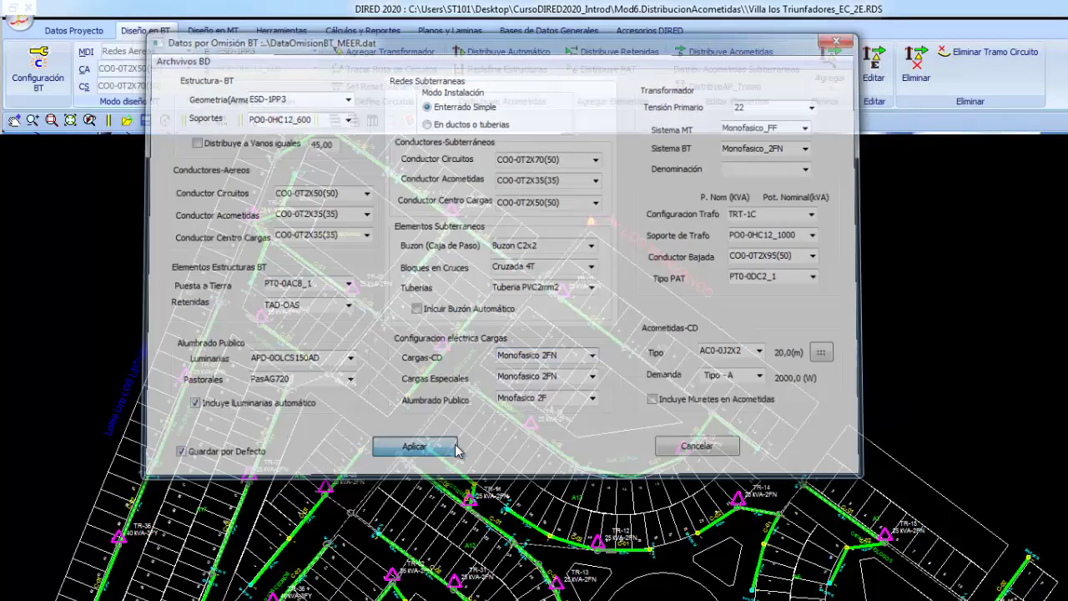
{"action": "middle_click_drag", "start_coordinate": [588, 433], "coordinate": [584, 385]}
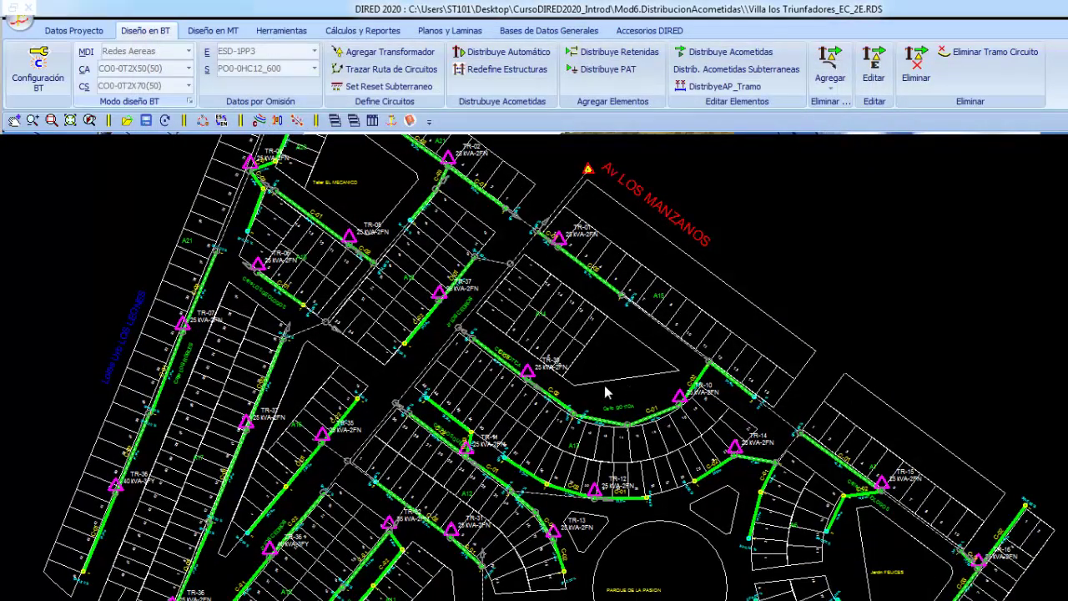
{"action": "left_click", "coordinate": [708, 57]}
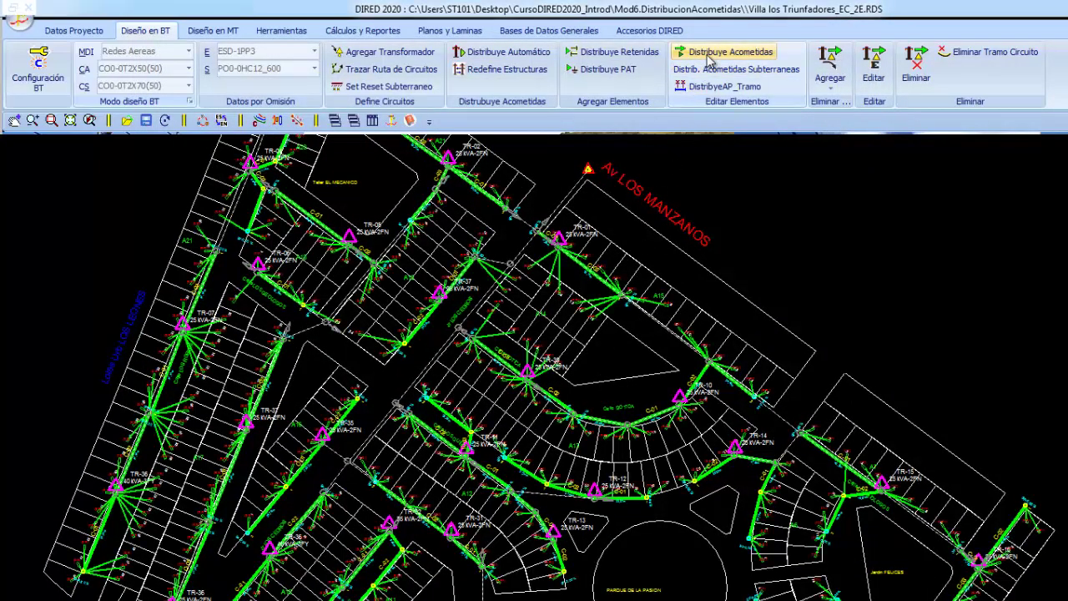
Zoom in around TR-39 to inspect the drops, then tile both drawings vertically.
{"action": "scroll", "coordinate": [512, 353], "scroll_direction": "up", "scroll_amount": 2}
{"action": "scroll", "coordinate": [512, 354], "scroll_direction": "up", "scroll_amount": 2}
{"action": "scroll", "coordinate": [543, 455], "scroll_direction": "up", "scroll_amount": 2}
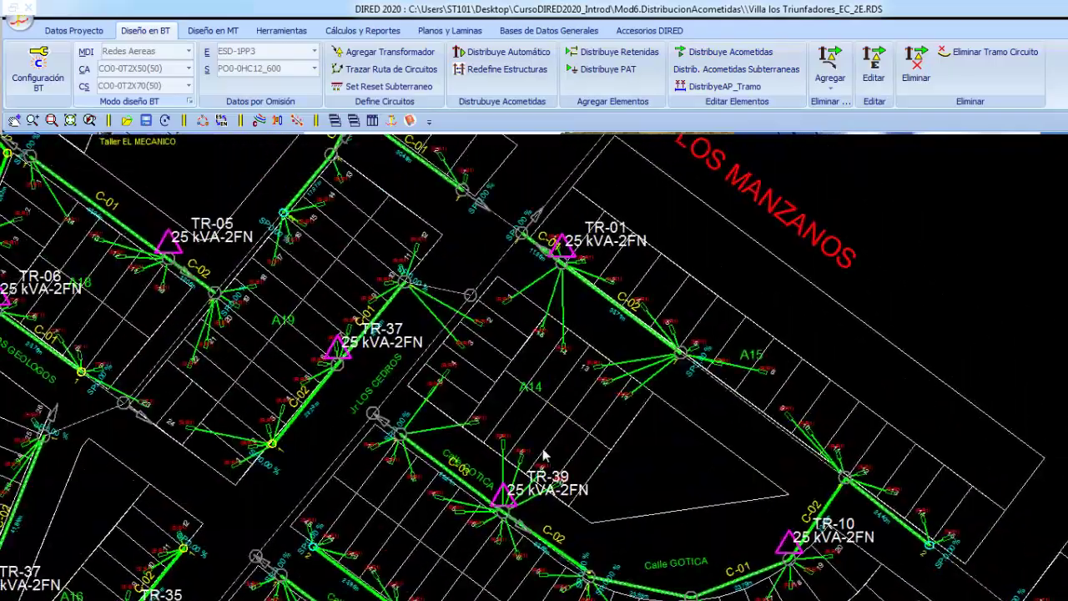
{"action": "scroll", "coordinate": [544, 455], "scroll_direction": "up", "scroll_amount": 1}
{"action": "scroll", "coordinate": [544, 455], "scroll_direction": "up", "scroll_amount": 2}
{"action": "scroll", "coordinate": [569, 434], "scroll_direction": "up", "scroll_amount": 2}
{"action": "scroll", "coordinate": [570, 443], "scroll_direction": "up", "scroll_amount": 2}
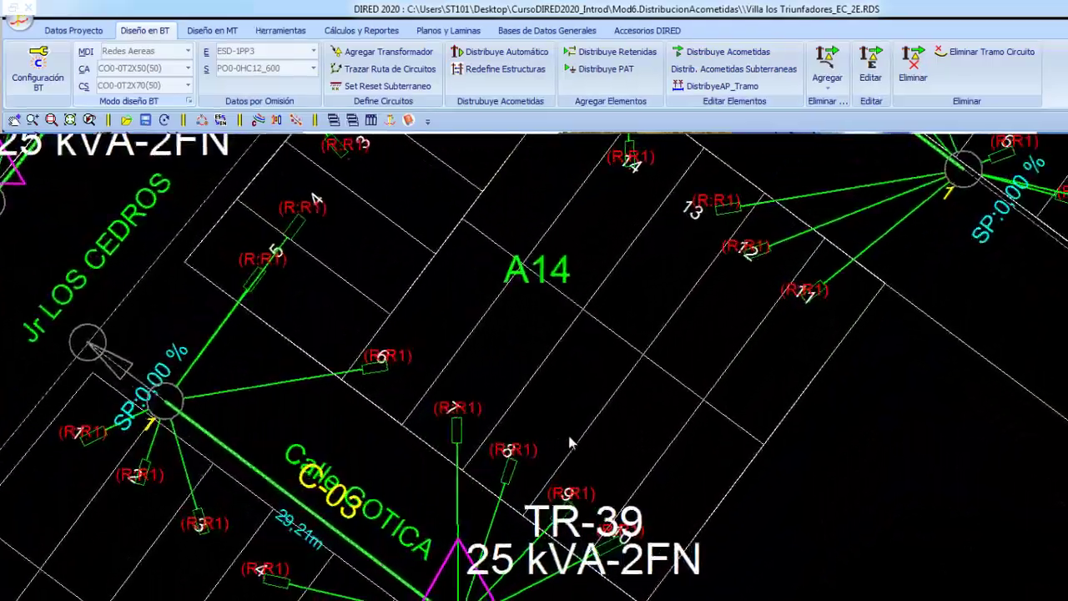
{"action": "scroll", "coordinate": [570, 443], "scroll_direction": "up", "scroll_amount": 2}
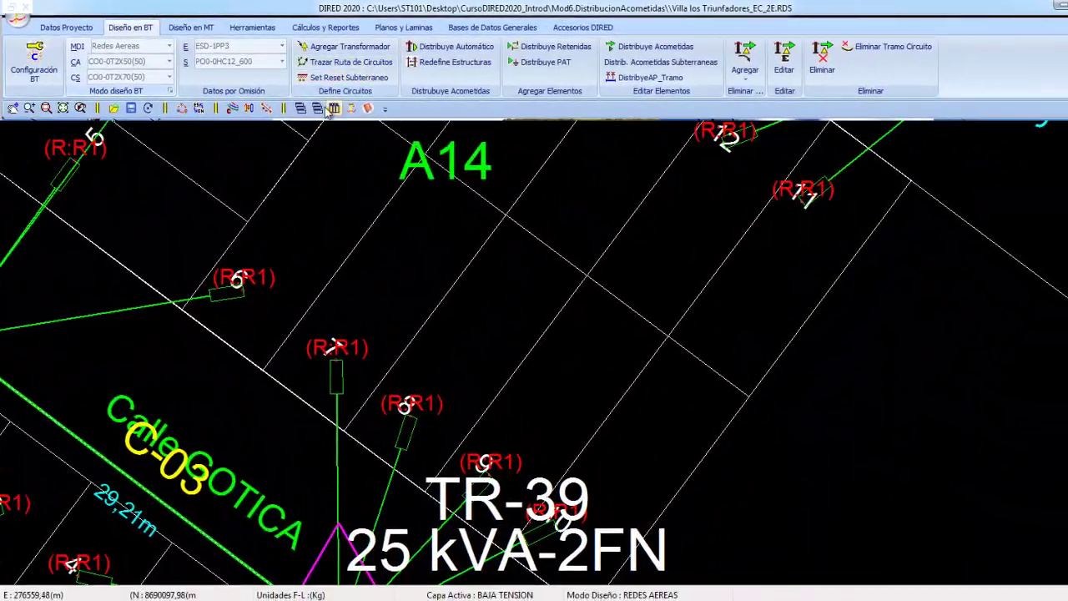
{"action": "left_click", "coordinate": [331, 109]}
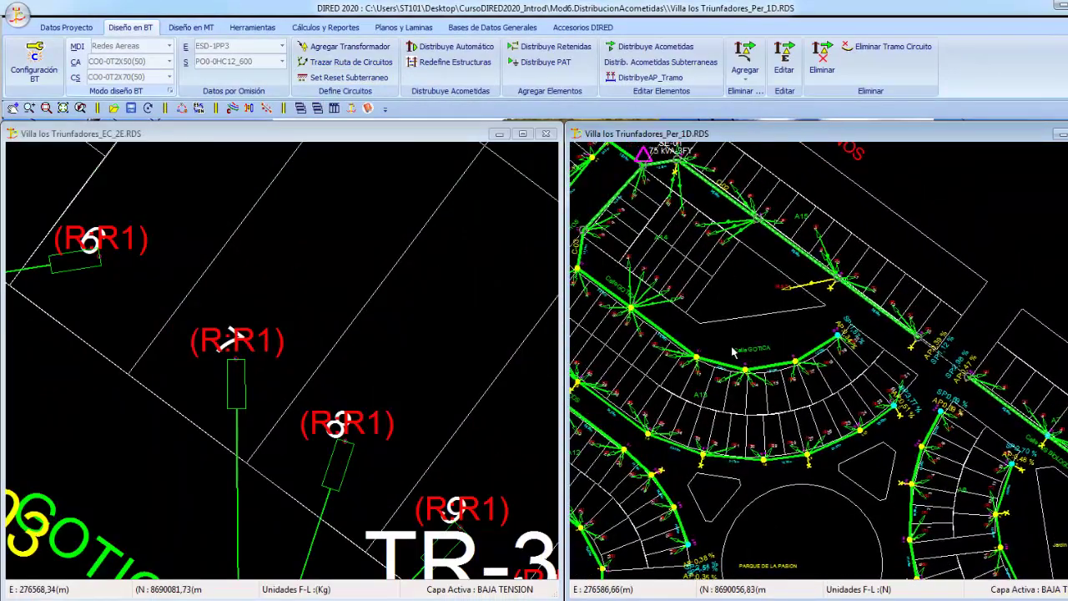
{"action": "scroll", "coordinate": [733, 352], "scroll_direction": "up", "scroll_amount": 1}
{"action": "scroll", "coordinate": [726, 358], "scroll_direction": "up", "scroll_amount": 1}
{"action": "scroll", "coordinate": [709, 367], "scroll_direction": "up", "scroll_amount": 1}
{"action": "scroll", "coordinate": [685, 380], "scroll_direction": "up", "scroll_amount": 1}
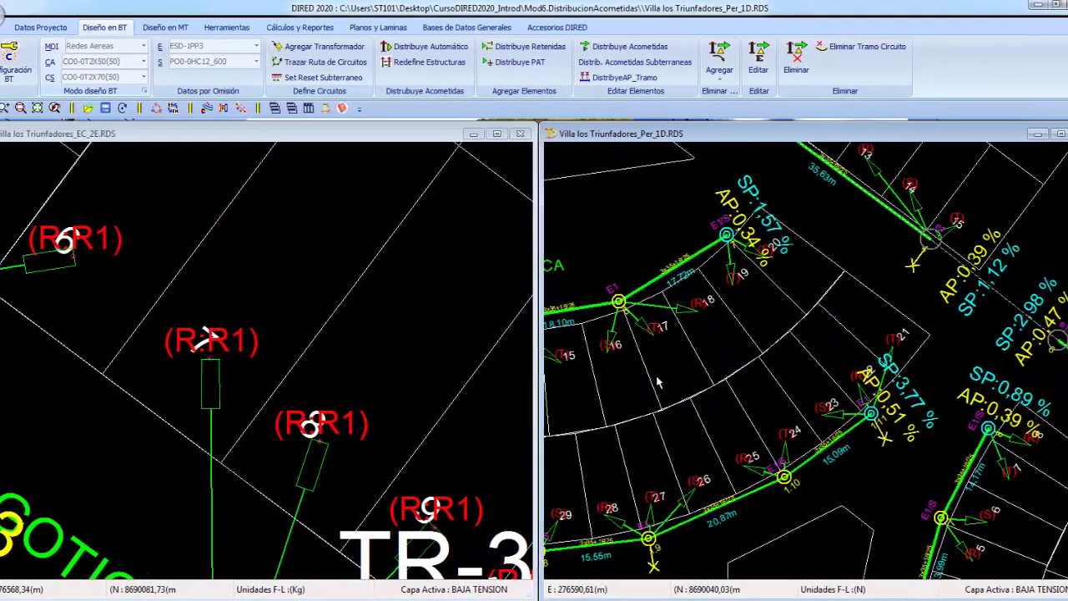
{"action": "scroll", "coordinate": [658, 382], "scroll_direction": "up", "scroll_amount": 1}
{"action": "scroll", "coordinate": [659, 350], "scroll_direction": "up", "scroll_amount": 1}
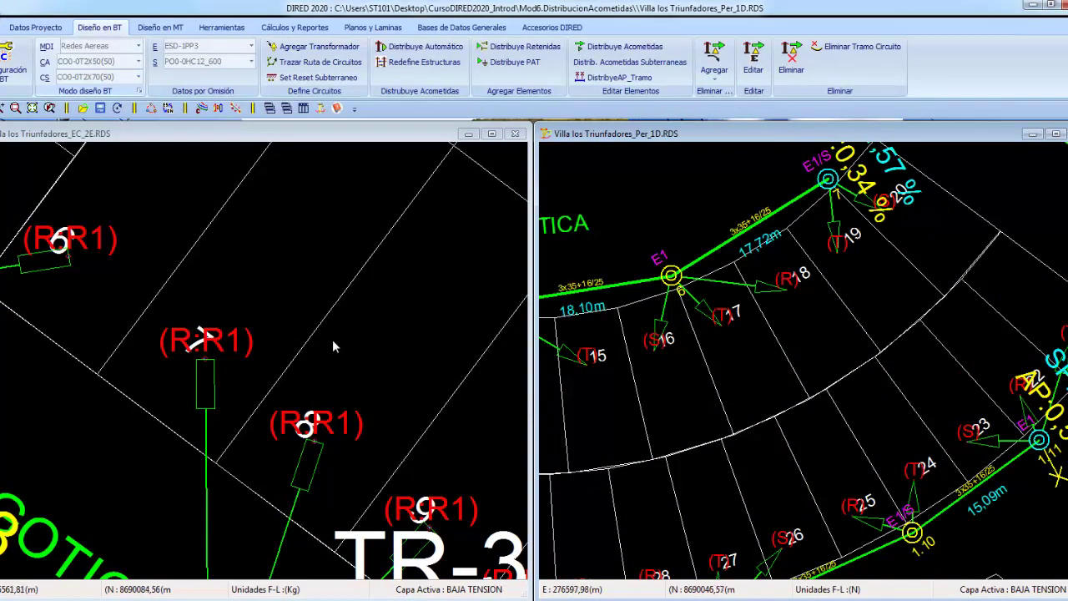
{"action": "left_click", "coordinate": [259, 136]}
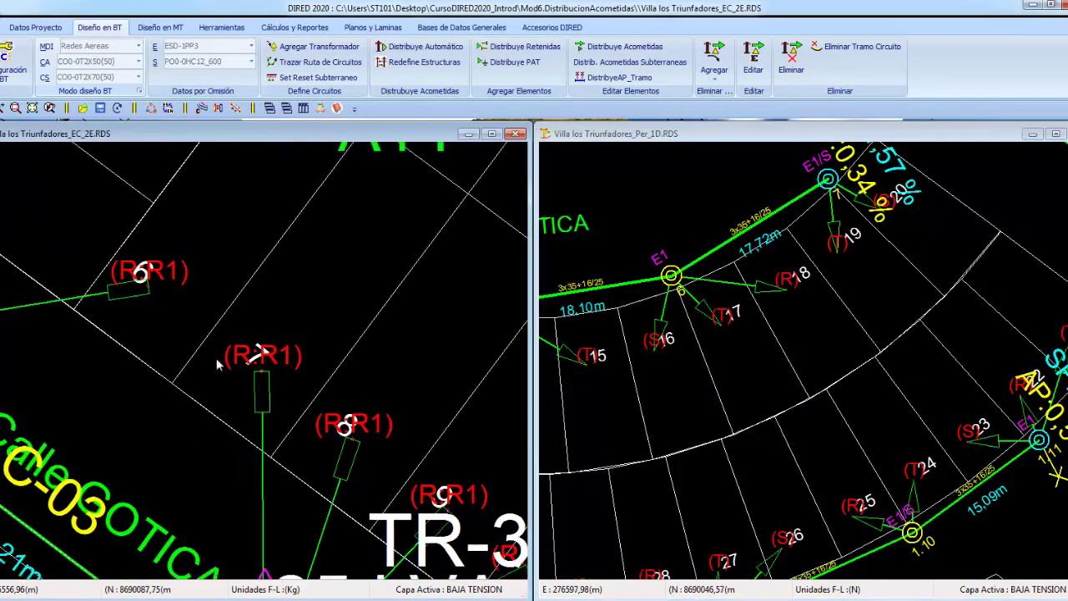
{"action": "scroll", "coordinate": [216, 358], "scroll_direction": "down", "scroll_amount": 2}
{"action": "scroll", "coordinate": [337, 295], "scroll_direction": "down", "scroll_amount": 3}
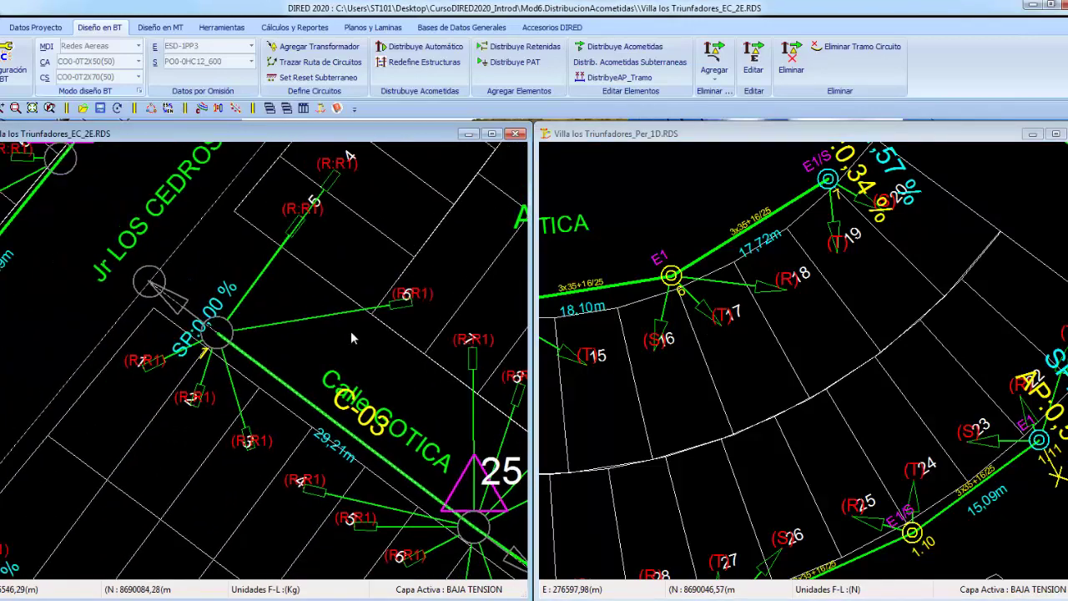
{"action": "middle_click_drag", "start_coordinate": [375, 492], "coordinate": [272, 422]}
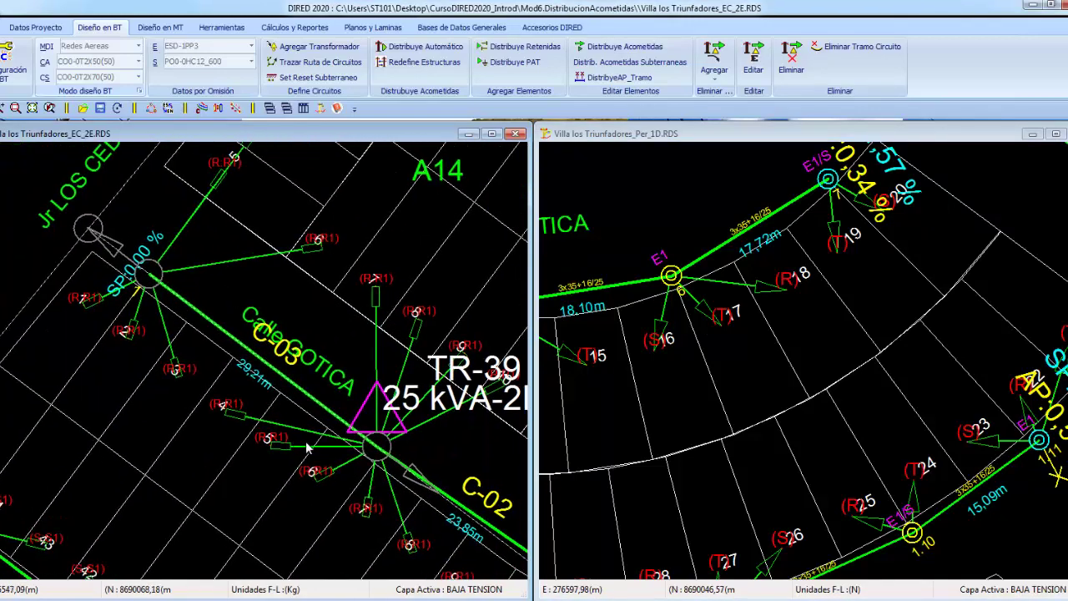
{"action": "scroll", "coordinate": [302, 447], "scroll_direction": "up", "scroll_amount": 2}
{"action": "middle_click_drag", "start_coordinate": [246, 466], "coordinate": [319, 443]}
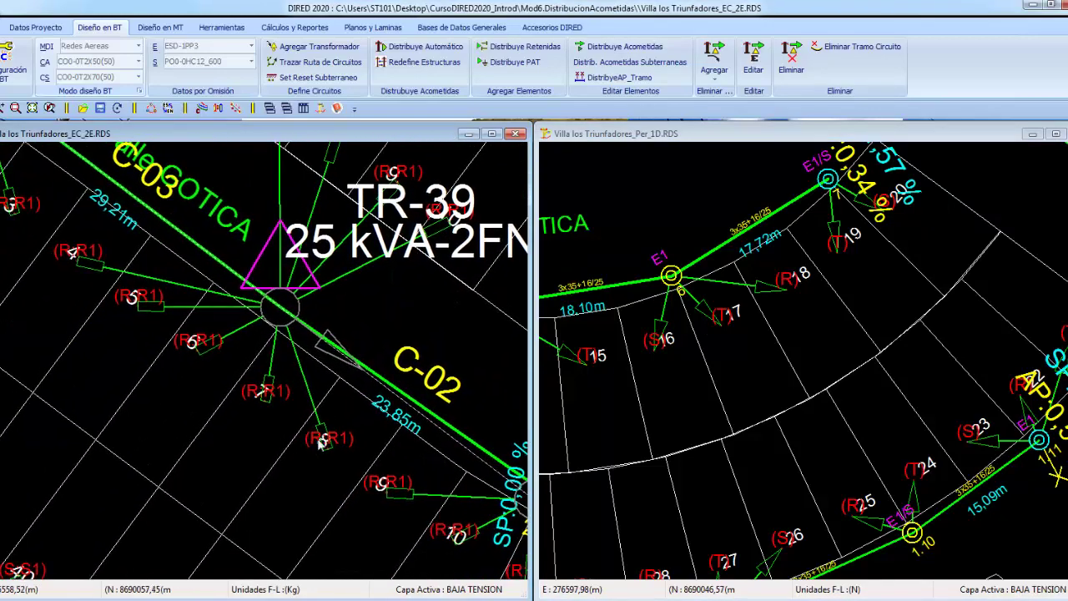
{"action": "scroll", "coordinate": [328, 446], "scroll_direction": "up", "scroll_amount": 1}
{"action": "scroll", "coordinate": [298, 433], "scroll_direction": "up", "scroll_amount": 1}
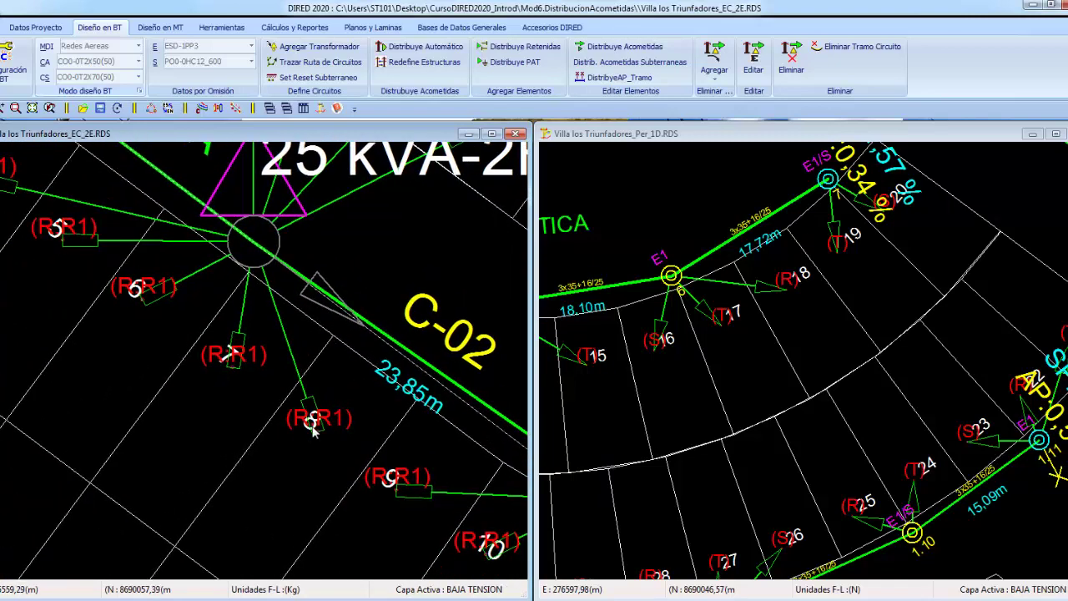
{"action": "scroll", "coordinate": [311, 430], "scroll_direction": "up", "scroll_amount": 1}
{"action": "scroll", "coordinate": [311, 429], "scroll_direction": "up", "scroll_amount": 1}
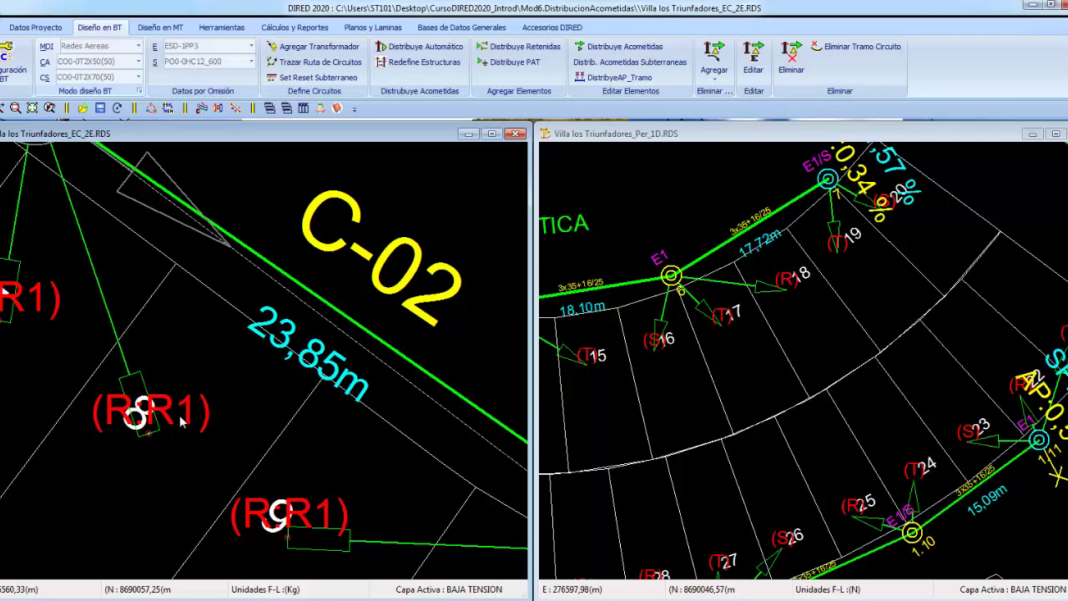
{"action": "scroll", "coordinate": [182, 421], "scroll_direction": "down", "scroll_amount": 1}
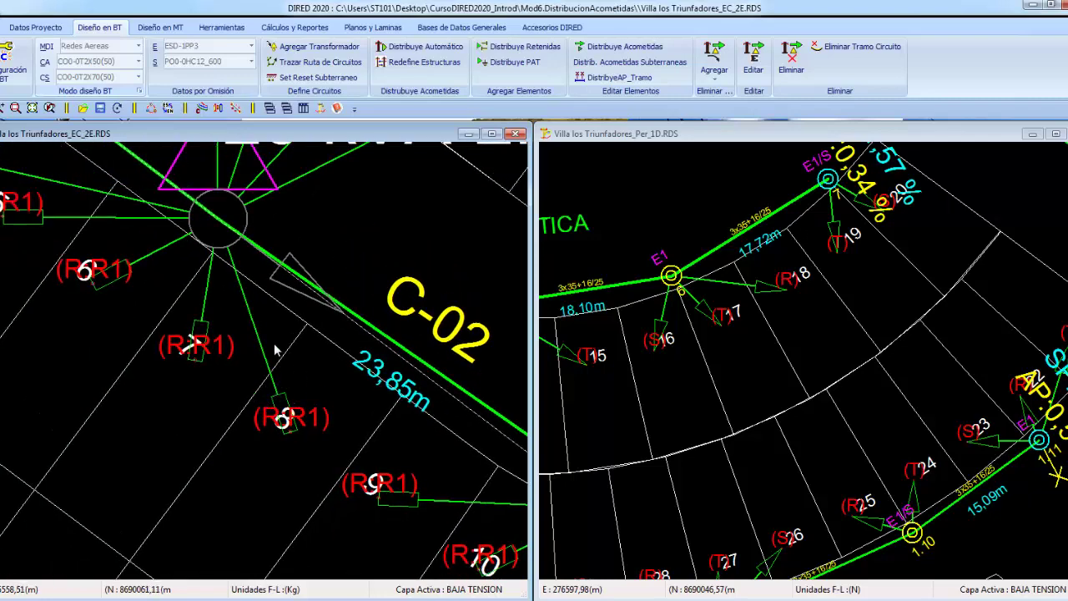
{"action": "scroll", "coordinate": [254, 250], "scroll_direction": "down", "scroll_amount": 1}
{"action": "middle_click_drag", "start_coordinate": [289, 243], "coordinate": [317, 265]}
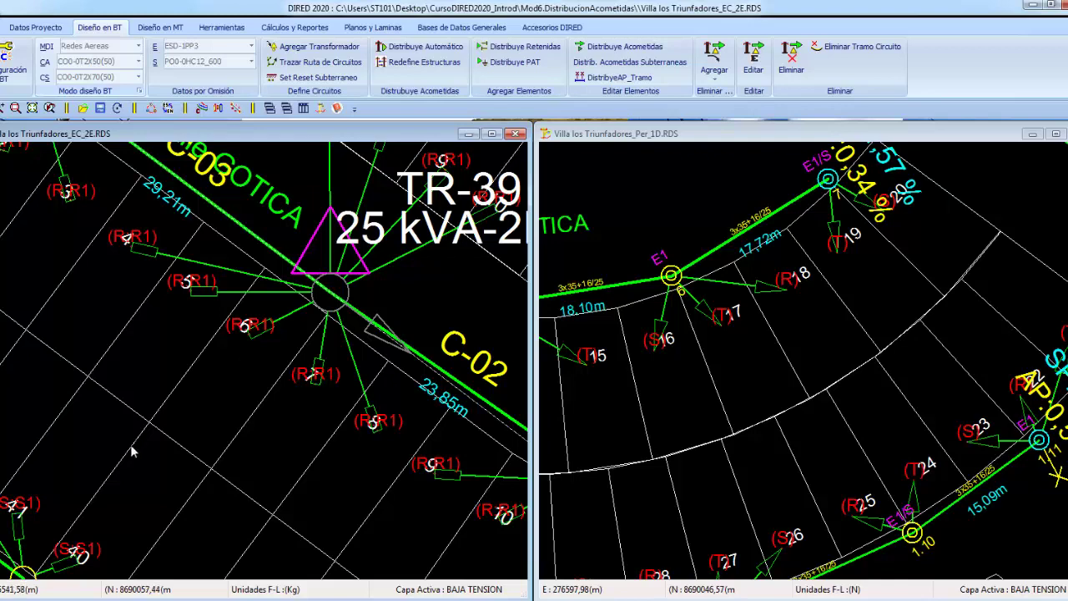
{"action": "mouse_move", "coordinate": [140, 451]}
{"action": "middle_mouse_down"}
{"action": "mouse_move", "coordinate": [223, 479]}
{"action": "mouse_move", "coordinate": [170, 488]}
{"action": "middle_mouse_up"}
{"action": "scroll", "coordinate": [224, 479], "scroll_direction": "up", "scroll_amount": 1}
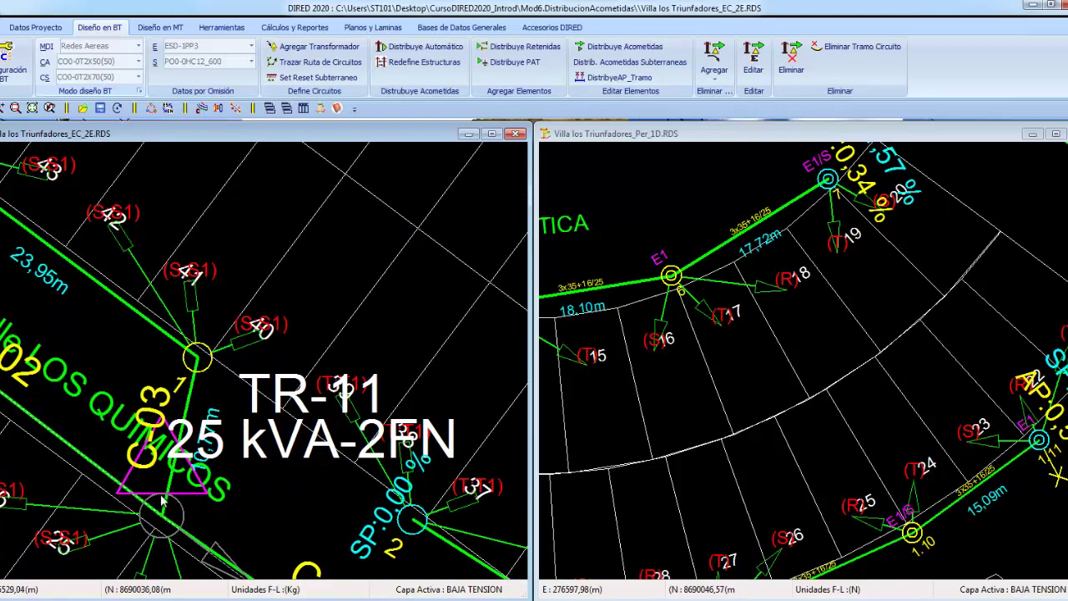
{"action": "middle_click_drag", "start_coordinate": [189, 353], "coordinate": [236, 454]}
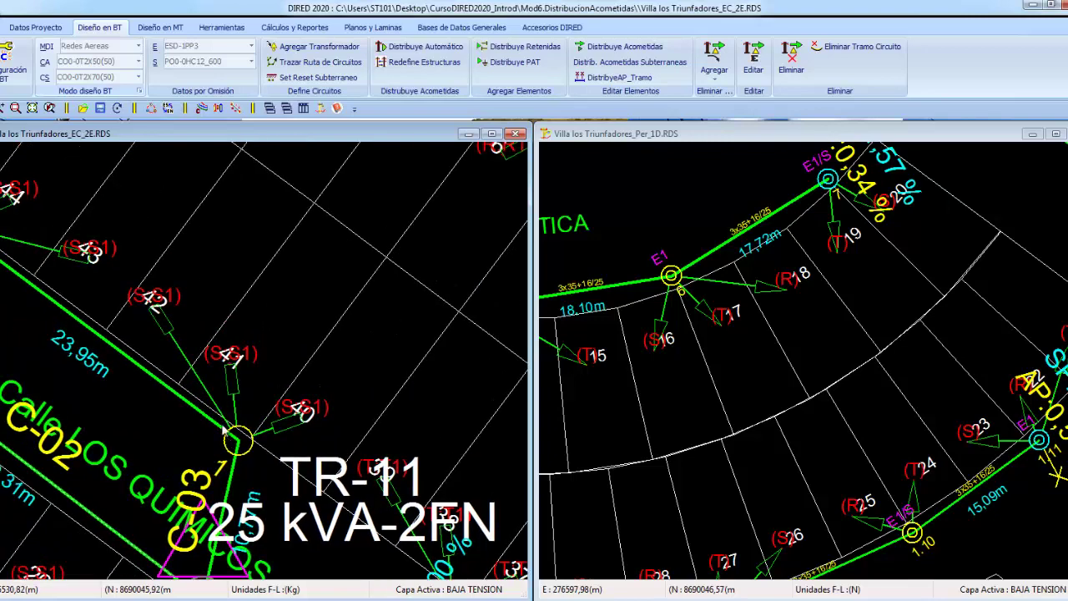
{"action": "middle_click_drag", "start_coordinate": [157, 319], "coordinate": [192, 380]}
{"action": "scroll", "coordinate": [194, 378], "scroll_direction": "up", "scroll_amount": 1}
{"action": "scroll", "coordinate": [209, 376], "scroll_direction": "up", "scroll_amount": 1}
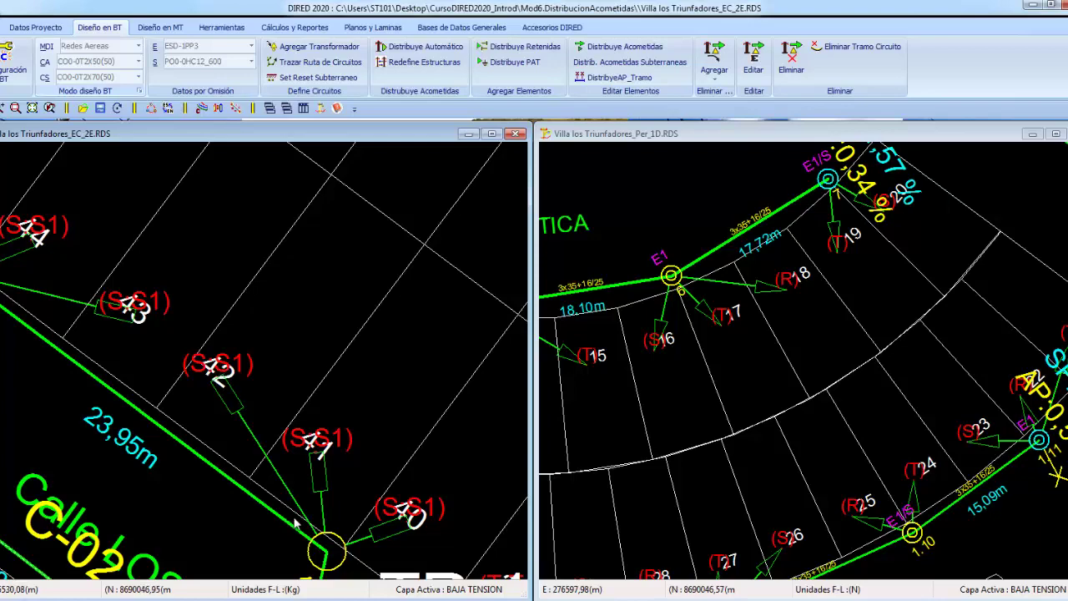
{"action": "middle_click_drag", "start_coordinate": [295, 523], "coordinate": [238, 395]}
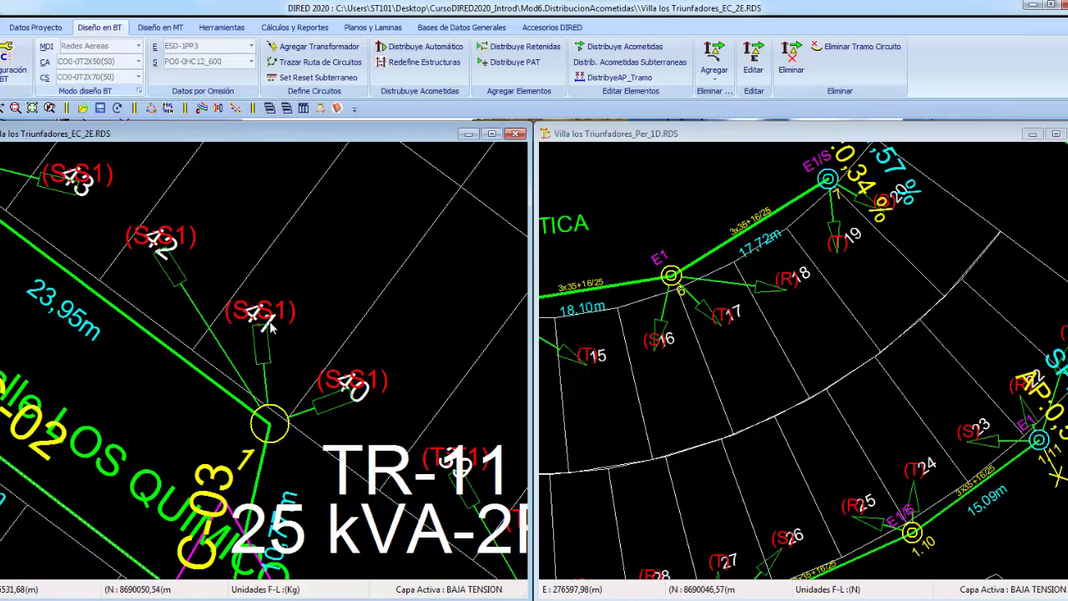
{"action": "scroll", "coordinate": [268, 325], "scroll_direction": "down", "scroll_amount": 1}
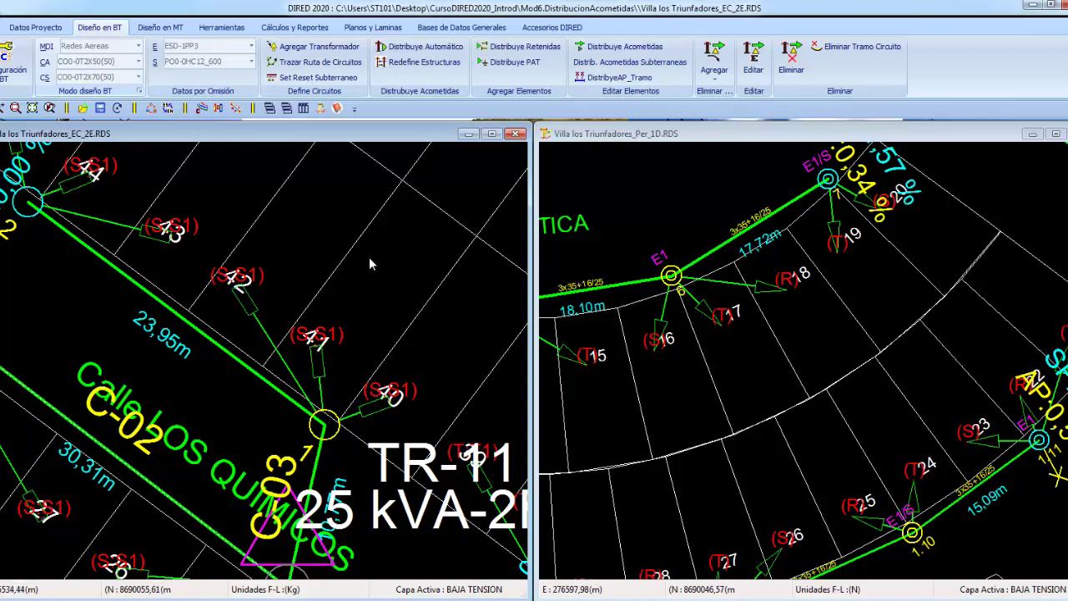
Maximize EC_2E and survey the TR-39, TR-01/TR-37 and TR-06/TR-07 areas.
{"action": "left_click", "coordinate": [492, 134]}
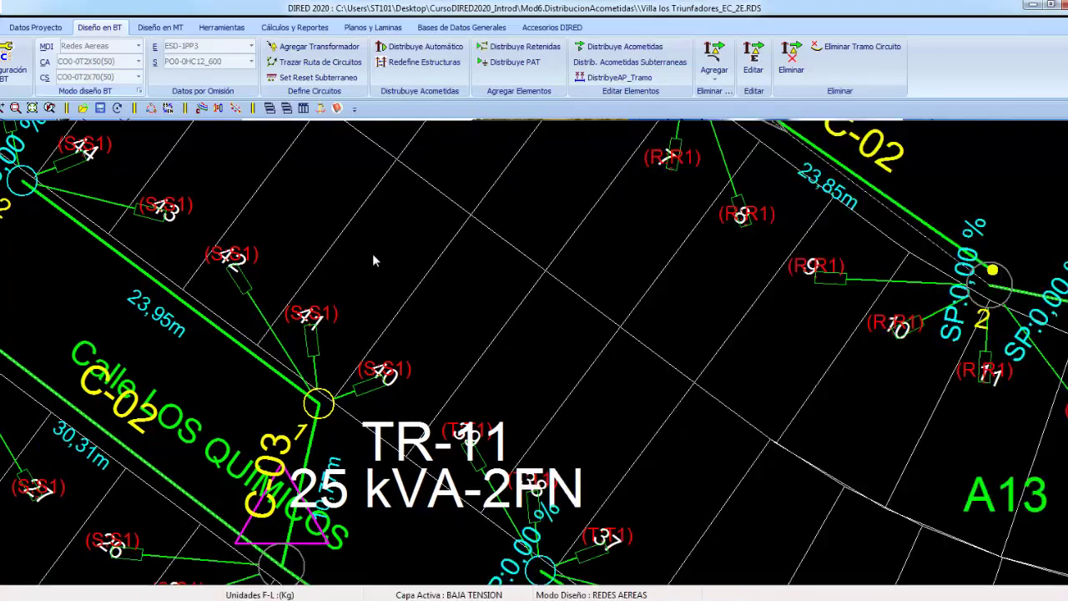
{"action": "scroll", "coordinate": [466, 275], "scroll_direction": "down", "scroll_amount": 4}
{"action": "scroll", "coordinate": [451, 386], "scroll_direction": "down", "scroll_amount": 3}
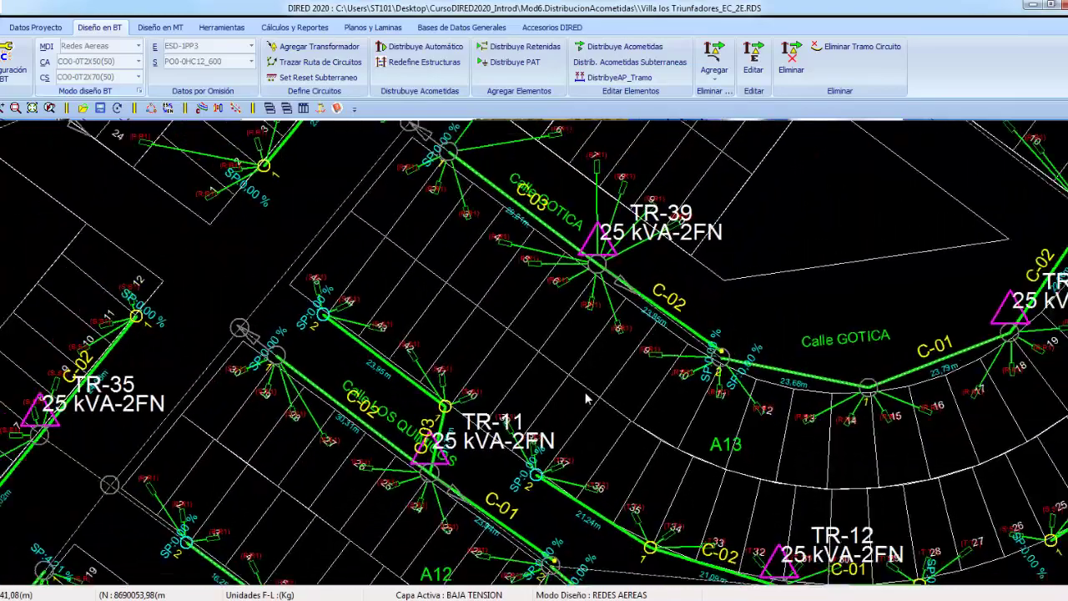
{"action": "middle_click_drag", "start_coordinate": [751, 300], "coordinate": [525, 310]}
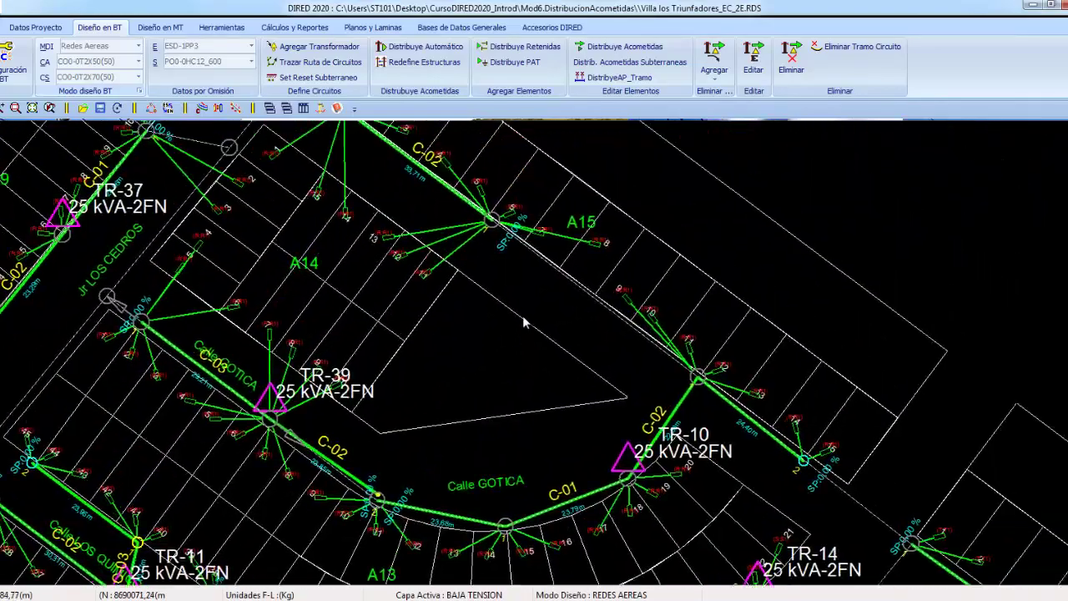
{"action": "middle_click_drag", "start_coordinate": [579, 375], "coordinate": [518, 301]}
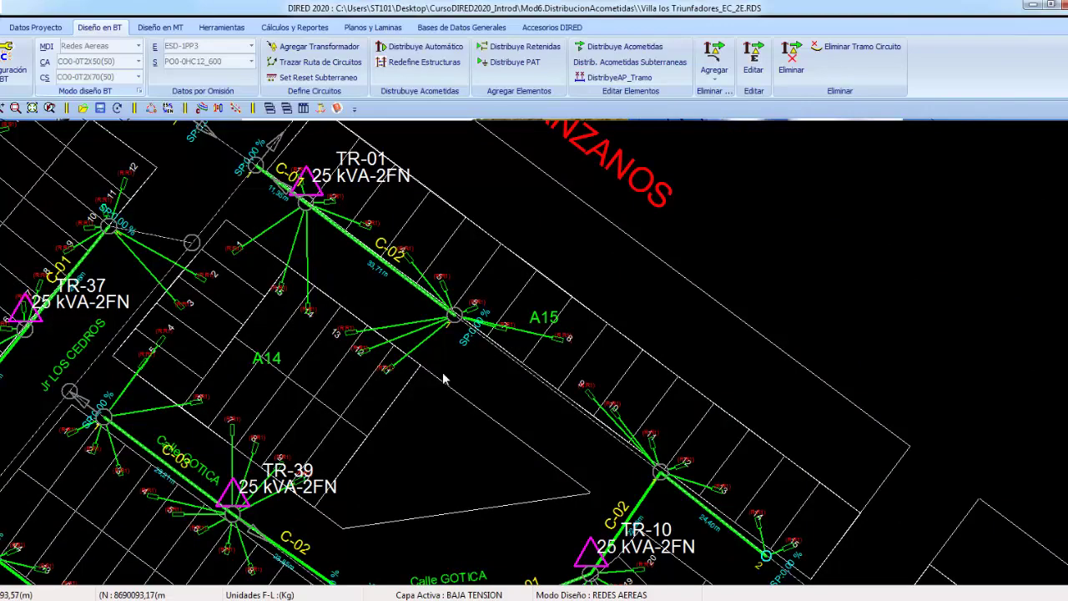
{"action": "scroll", "coordinate": [440, 384], "scroll_direction": "down", "scroll_amount": 3}
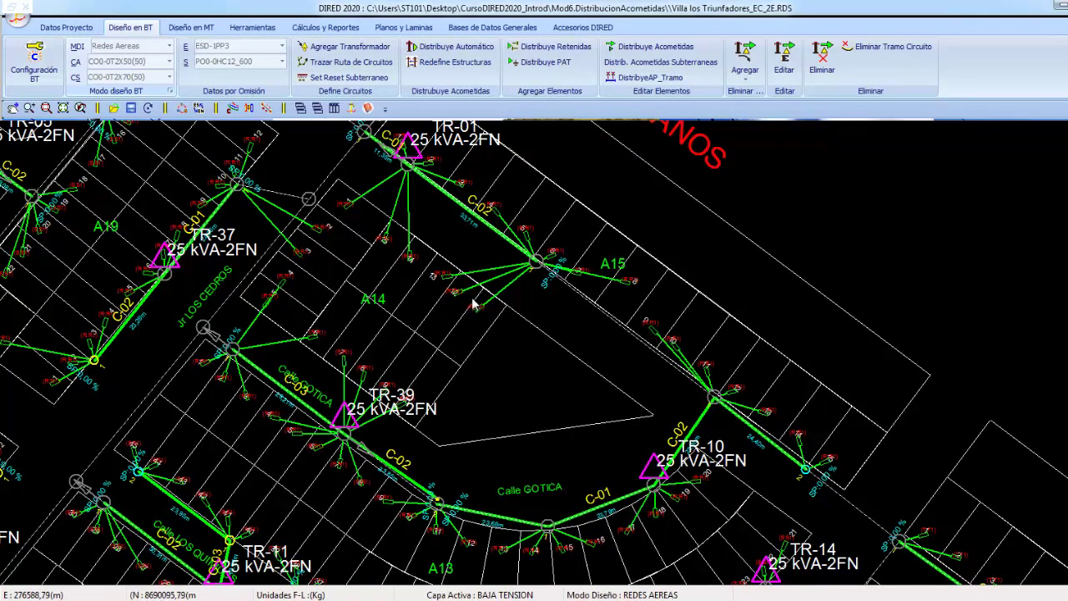
{"action": "scroll", "coordinate": [477, 305], "scroll_direction": "down", "scroll_amount": 1}
{"action": "middle_click_drag", "start_coordinate": [361, 426], "coordinate": [567, 415]}
{"action": "scroll", "coordinate": [568, 409], "scroll_direction": "down", "scroll_amount": 2}
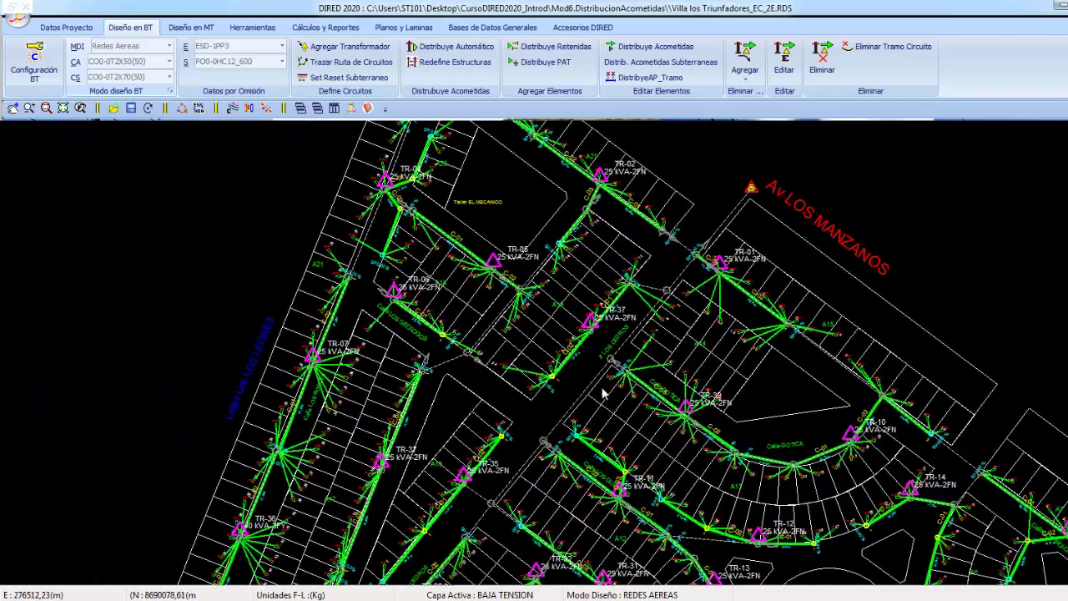
{"action": "scroll", "coordinate": [556, 398], "scroll_direction": "up", "scroll_amount": 1}
{"action": "scroll", "coordinate": [566, 382], "scroll_direction": "up", "scroll_amount": 1}
{"action": "scroll", "coordinate": [567, 382], "scroll_direction": "up", "scroll_amount": 2}
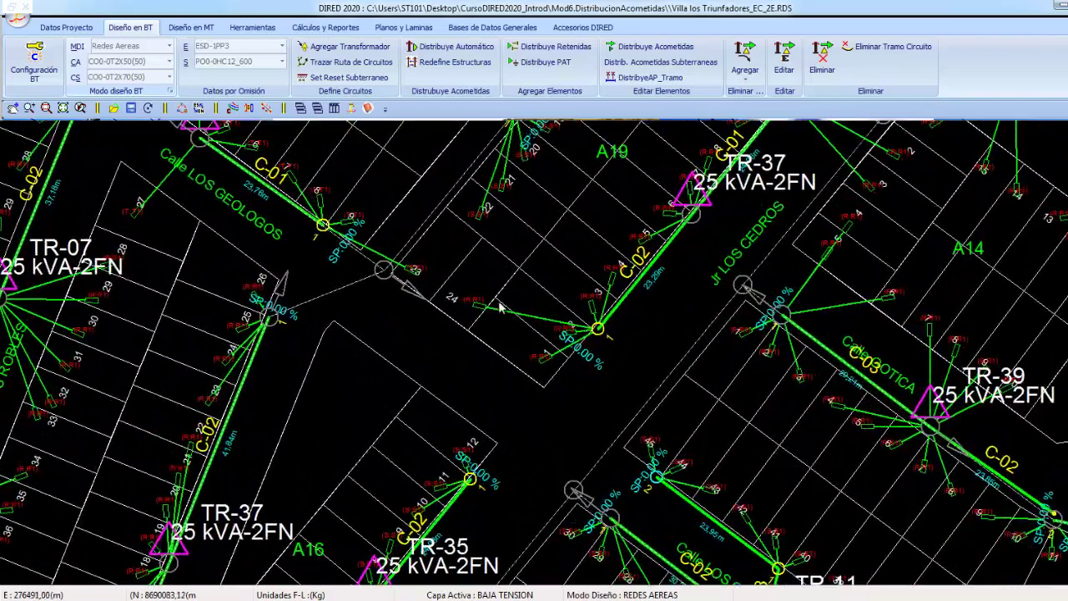
Recalculate voltage drops (e.g. SP 0,78%, 1,11%) and tile both drawings side by side.
{"action": "left_click", "coordinate": [150, 108]}
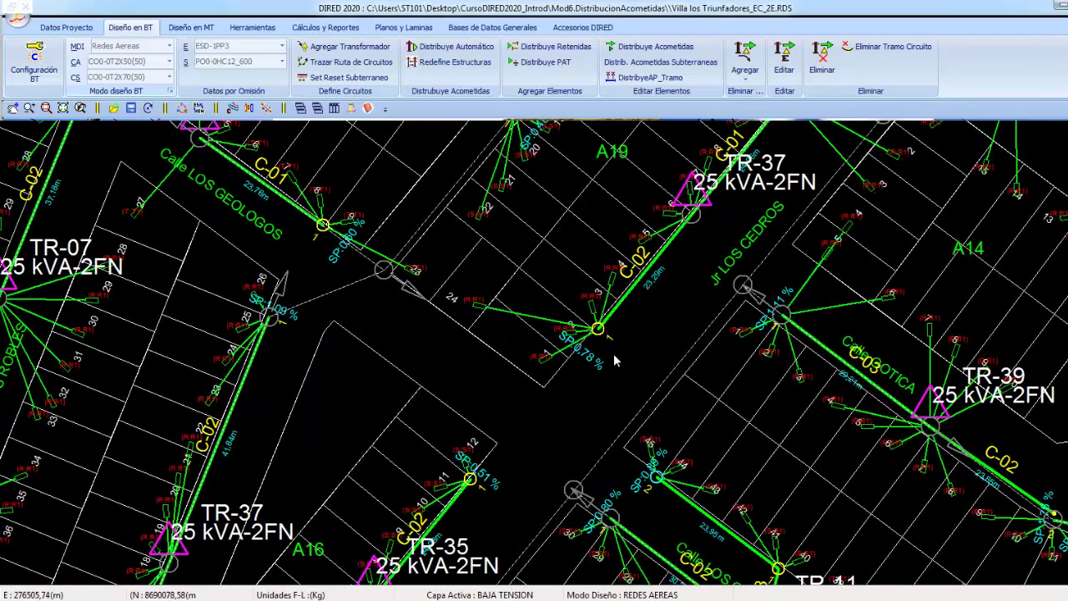
{"action": "middle_click_drag", "start_coordinate": [612, 363], "coordinate": [535, 400]}
{"action": "scroll", "coordinate": [518, 380], "scroll_direction": "up", "scroll_amount": 1}
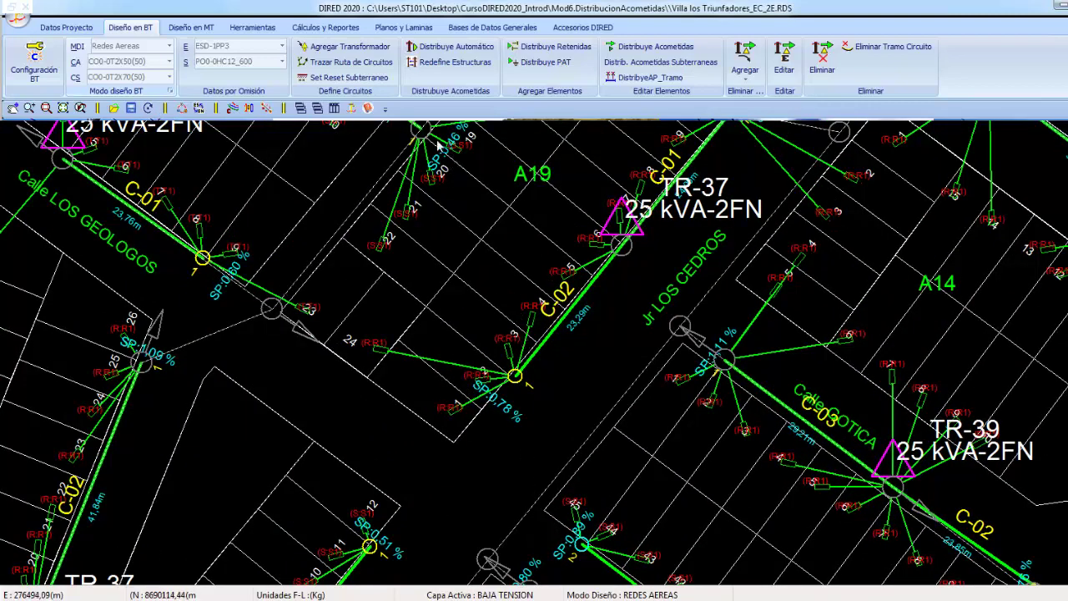
{"action": "left_click", "coordinate": [334, 109]}
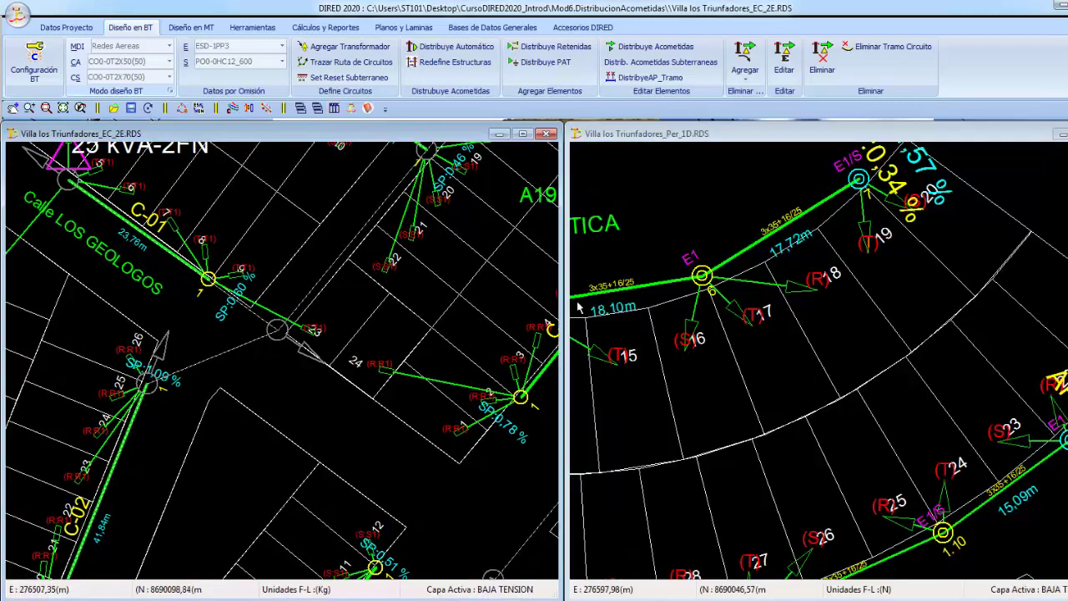
Maximize the Villa los Triunfadores_Per_1D drawing and zoom extents with Ampliar Imagen to show the whole subdivision.
{"action": "double_click", "coordinate": [1064, 121]}
{"action": "scroll", "coordinate": [557, 363], "scroll_direction": "down", "scroll_amount": 3}
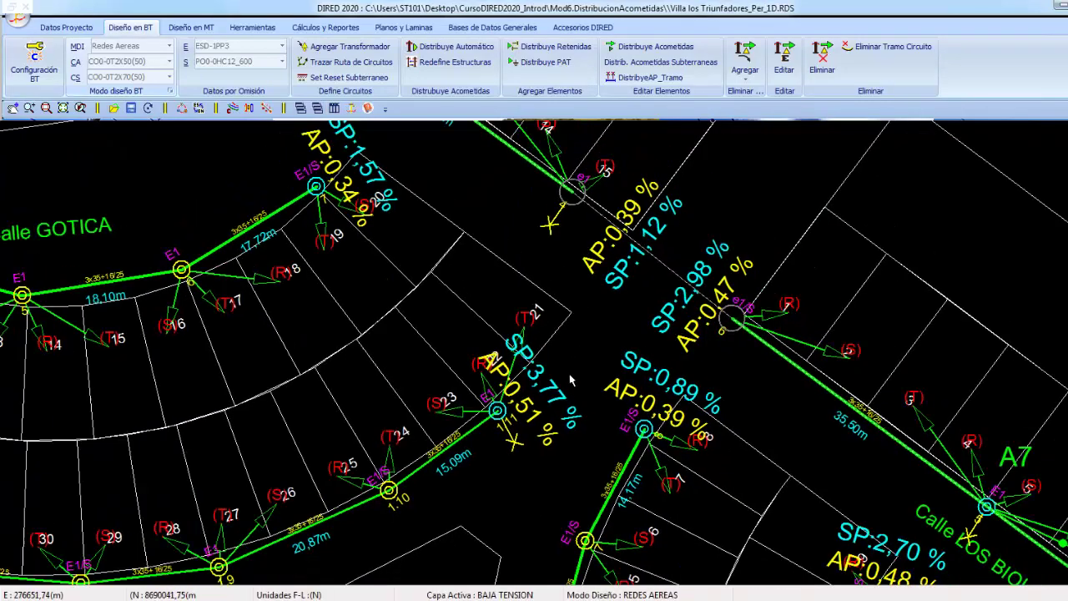
{"action": "scroll", "coordinate": [418, 334], "scroll_direction": "down", "scroll_amount": 2}
{"action": "right_click", "coordinate": [370, 290]}
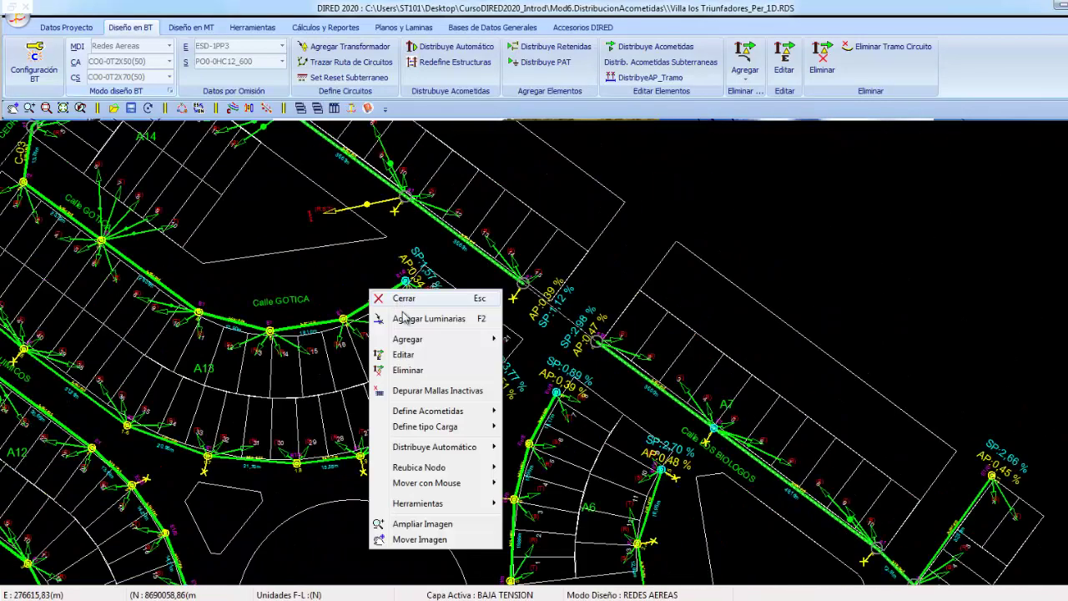
{"action": "left_click", "coordinate": [422, 524]}
{"action": "left_click", "coordinate": [305, 524]}
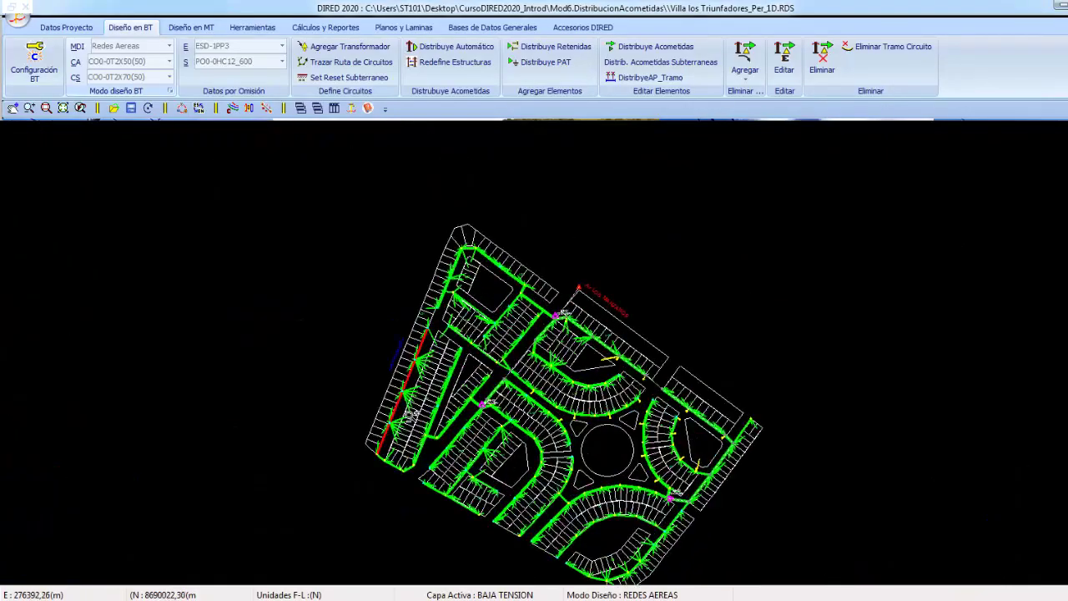
Zoom into the streets to inspect the SE-02 (75 kVA-3FY) circuits with their SP and AP percentages.
{"action": "scroll", "coordinate": [410, 415], "scroll_direction": "up", "scroll_amount": 2}
{"action": "scroll", "coordinate": [392, 367], "scroll_direction": "up", "scroll_amount": 2}
{"action": "scroll", "coordinate": [367, 309], "scroll_direction": "up", "scroll_amount": 1}
{"action": "scroll", "coordinate": [345, 265], "scroll_direction": "up", "scroll_amount": 2}
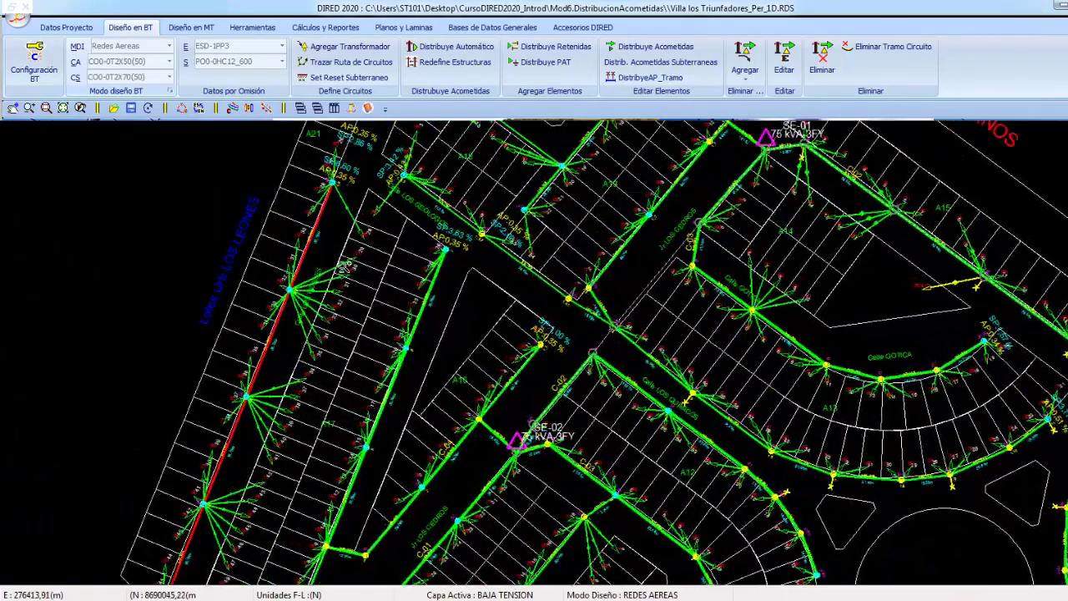
{"action": "scroll", "coordinate": [345, 265], "scroll_direction": "up", "scroll_amount": 1}
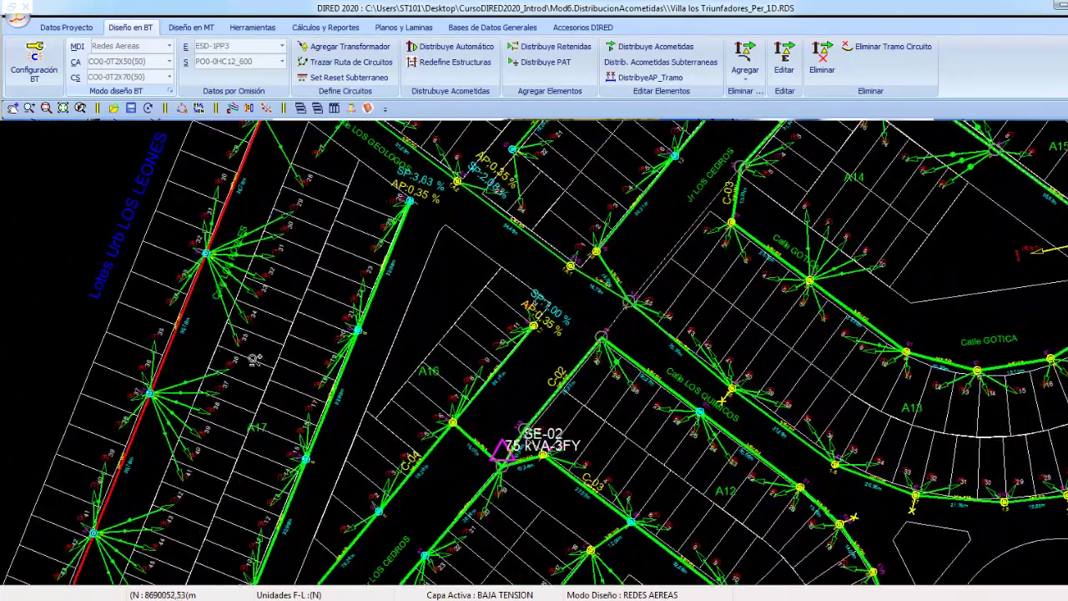
{"action": "right_click", "coordinate": [388, 253]}
{"action": "scroll", "coordinate": [574, 359], "scroll_direction": "down", "scroll_amount": 1}
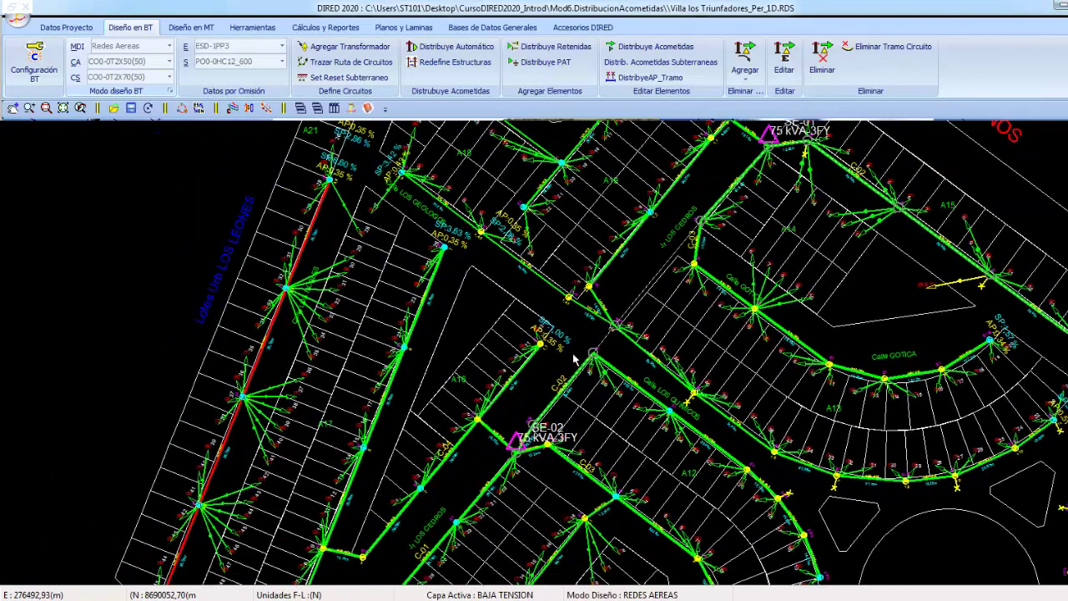